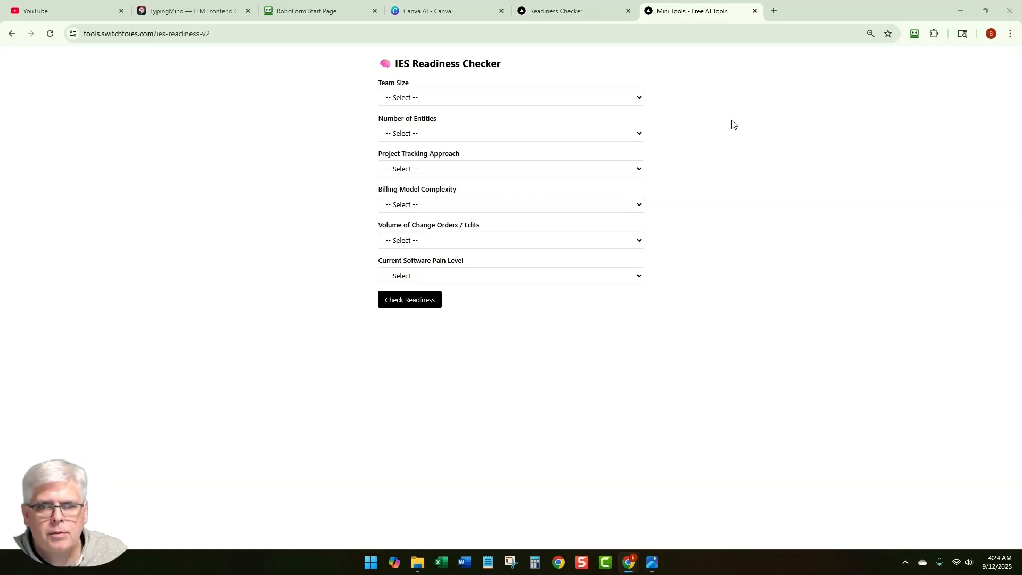
Look over the answer options offered for Team Size and Number of Entities.
{"action": "left_click", "coordinate": [634, 101]}
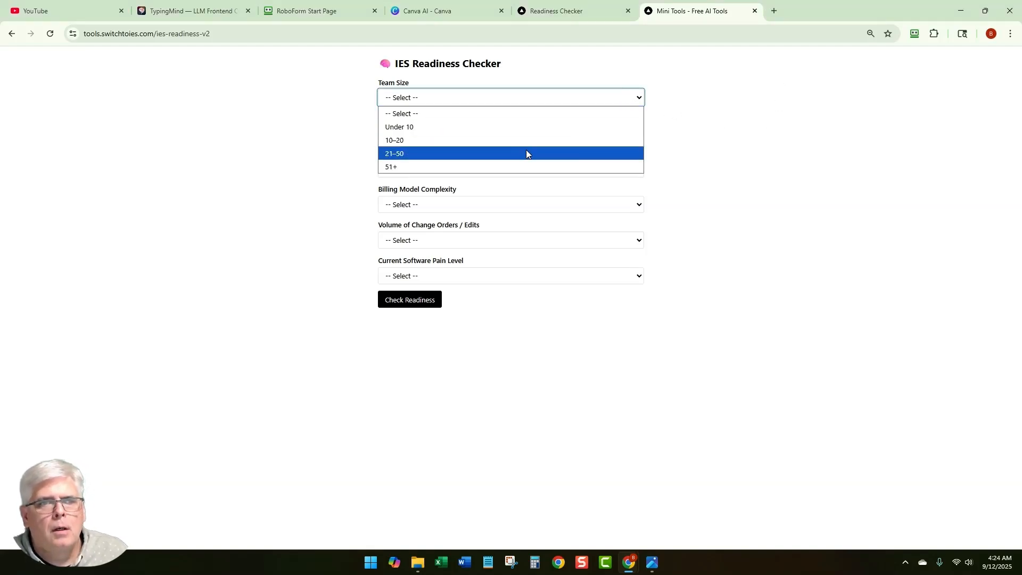
{"action": "left_click", "coordinate": [663, 148]}
{"action": "left_click", "coordinate": [627, 138]}
{"action": "left_click", "coordinate": [627, 136]}
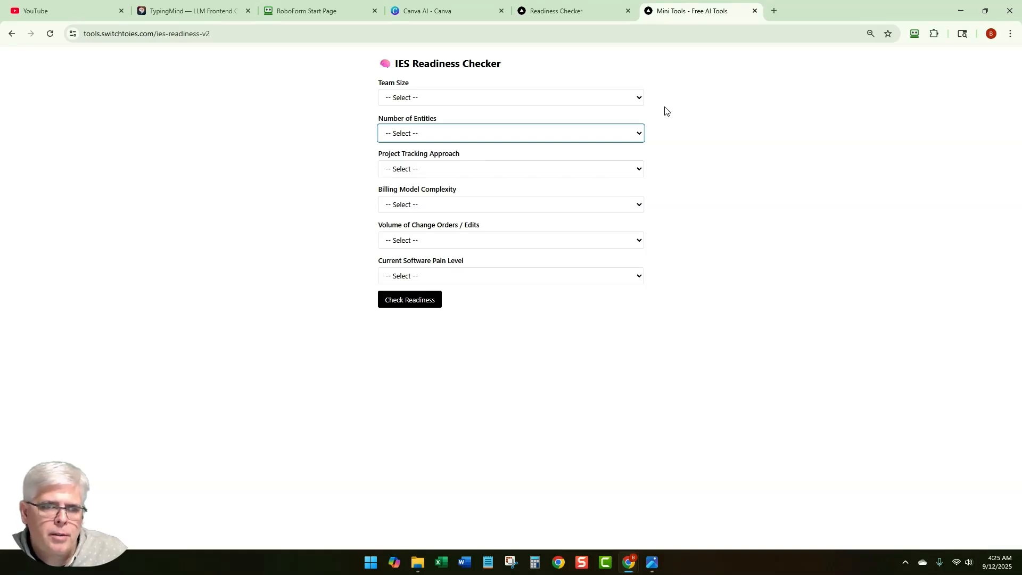
Set Team Size to Under 10, Number of Entities to 4+ and Project Tracking Approach to Manual / Spreadsheets.
{"action": "left_click", "coordinate": [630, 100]}
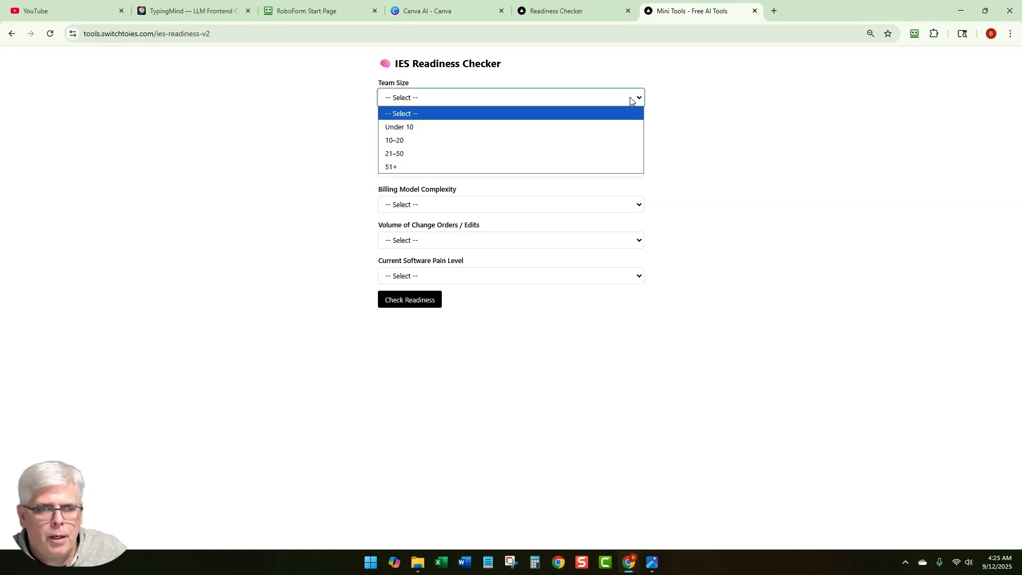
{"action": "left_click", "coordinate": [596, 127]}
{"action": "left_click", "coordinate": [545, 134]}
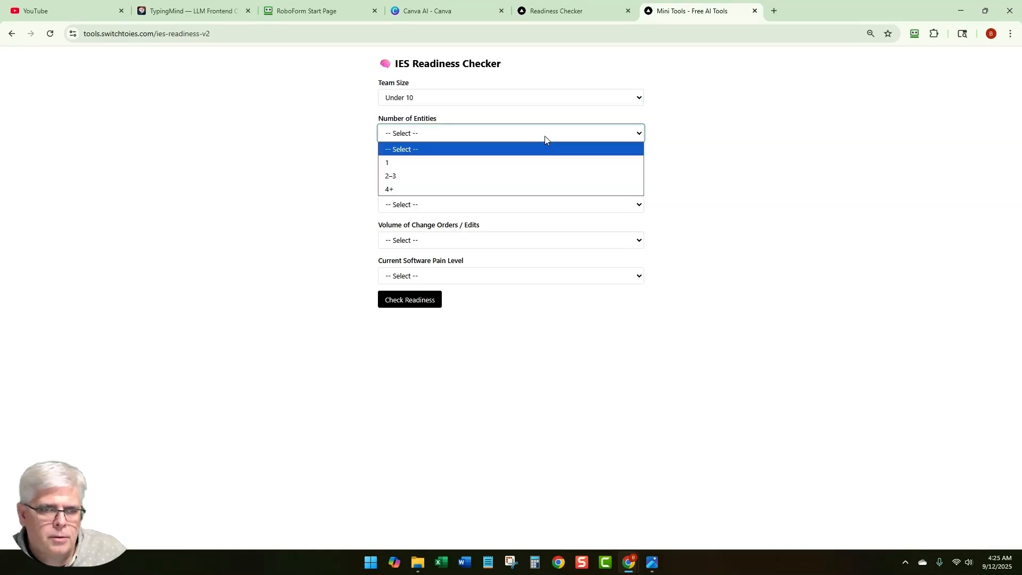
{"action": "left_click", "coordinate": [519, 188]}
{"action": "left_click", "coordinate": [523, 170]}
{"action": "left_click", "coordinate": [513, 202]}
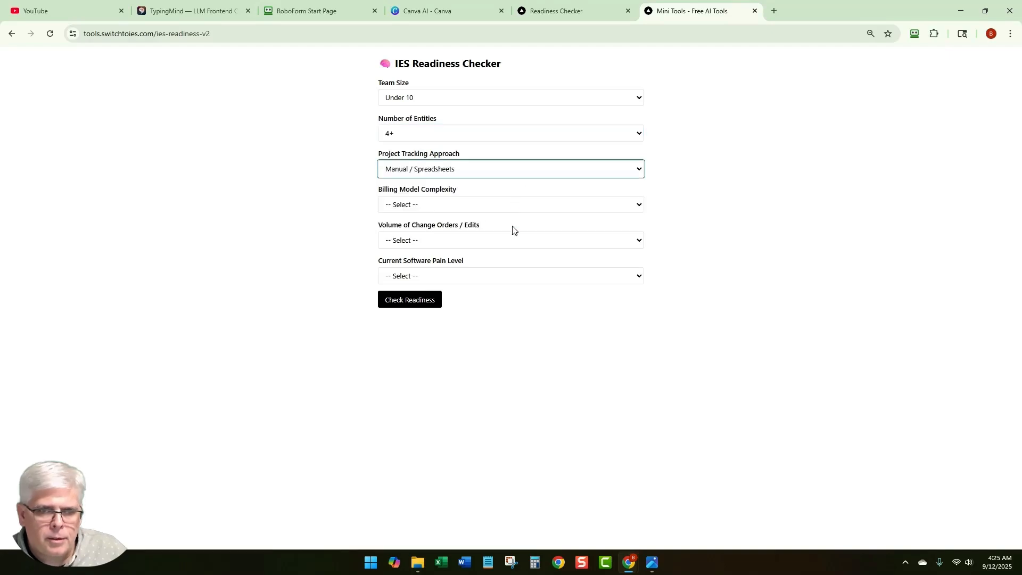
Answer Progress billing or cost-plus for billing, Rare for change orders and Some friction for software pain, and check the readiness.
{"action": "left_click", "coordinate": [510, 209]}
{"action": "left_click", "coordinate": [497, 244]}
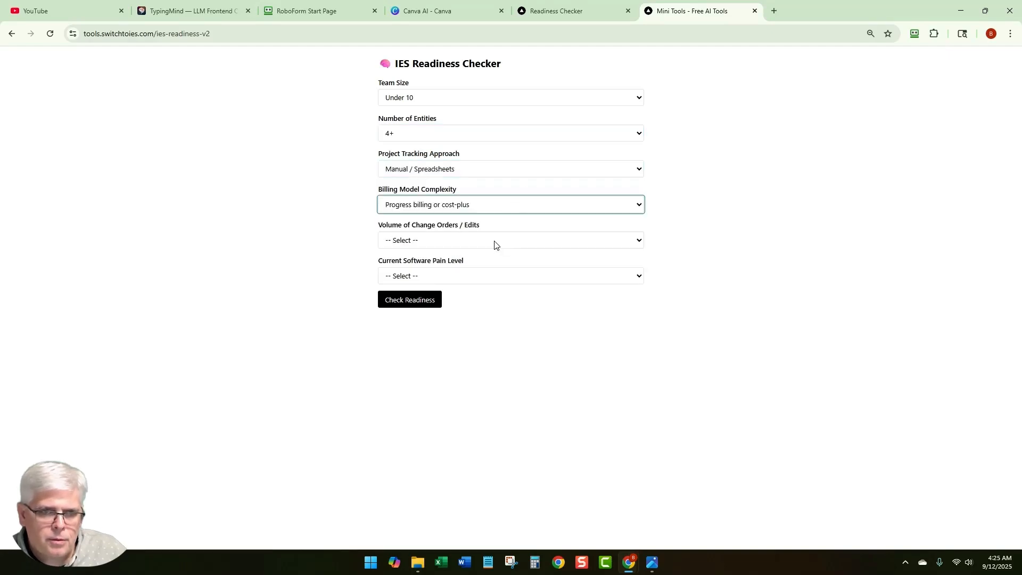
{"action": "left_click", "coordinate": [521, 240]}
{"action": "left_click", "coordinate": [495, 270]}
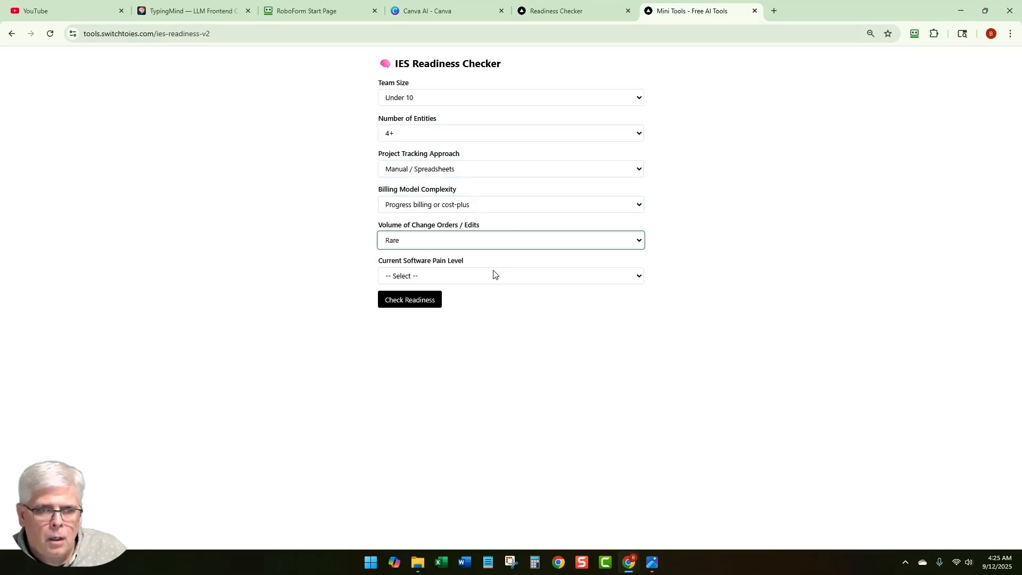
{"action": "left_click", "coordinate": [493, 274]}
{"action": "left_click", "coordinate": [407, 303]}
{"action": "left_click", "coordinate": [406, 301]}
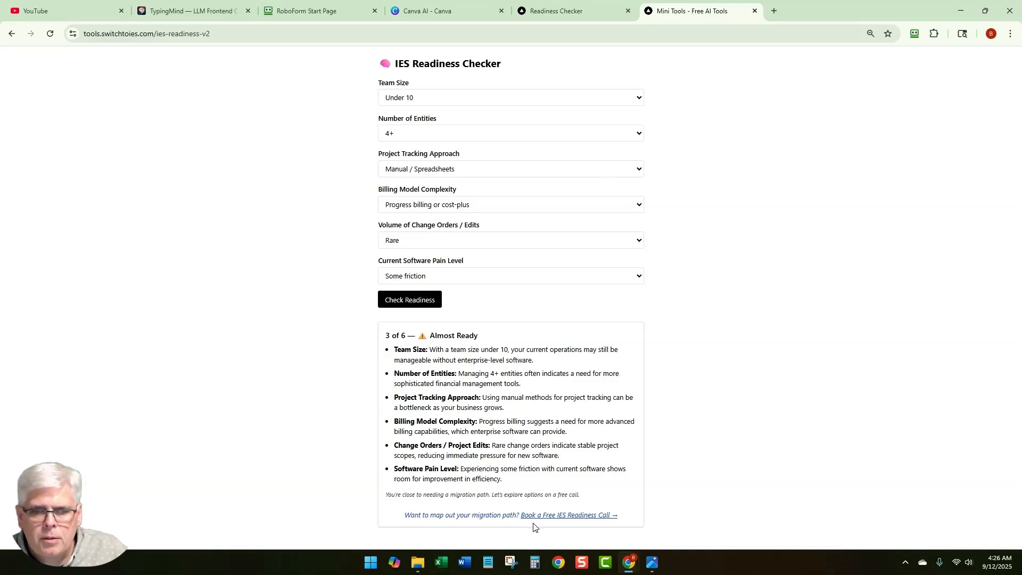
View the sign-up form behind the free IES readiness call link and return to the checker results.
{"action": "left_click", "coordinate": [582, 517]}
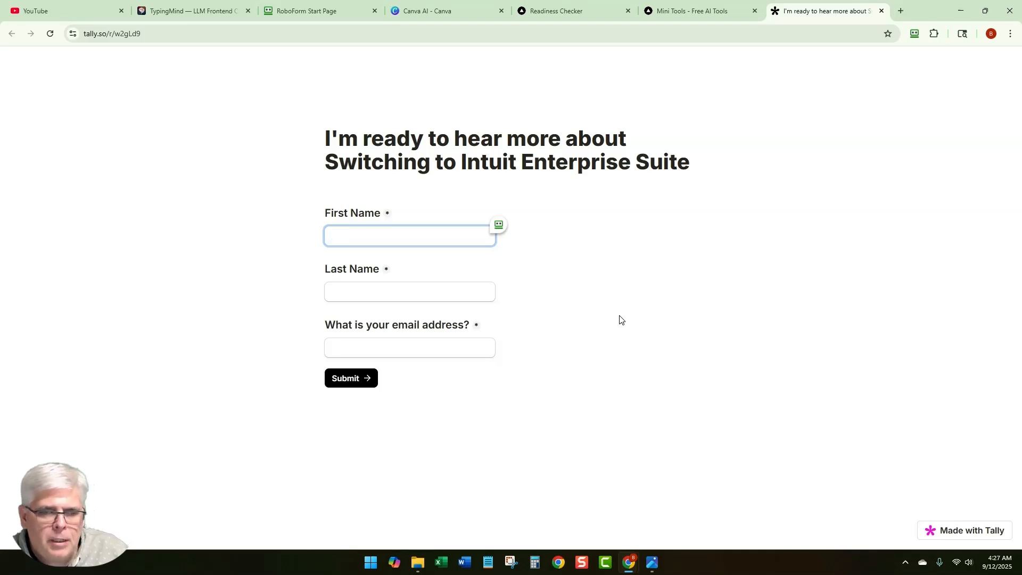
{"action": "left_click", "coordinate": [659, 15]}
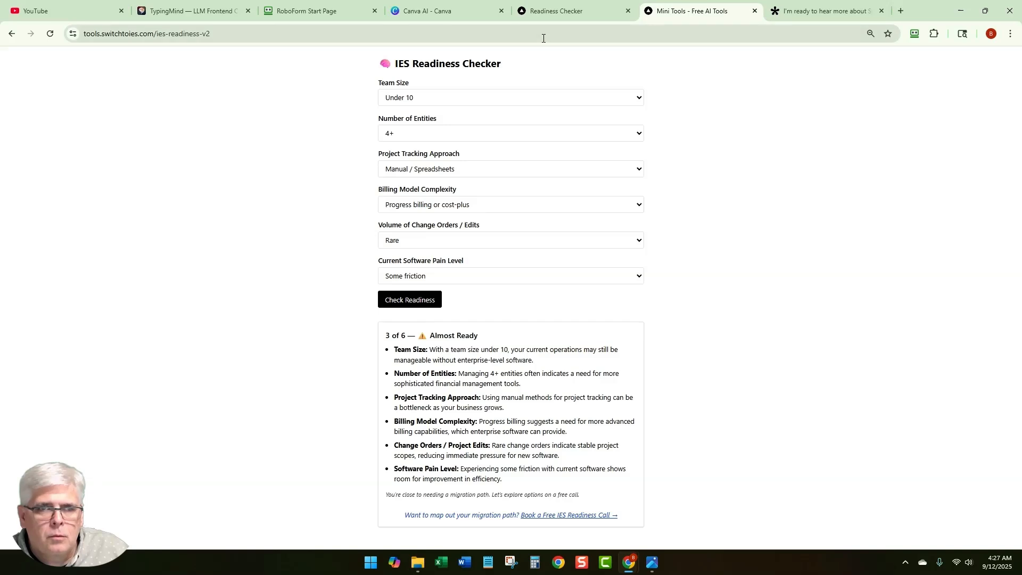
Compare the styled Readiness Checker with the plain v2 page, and reload the plain page to clear its answers.
{"action": "left_click", "coordinate": [548, 19]}
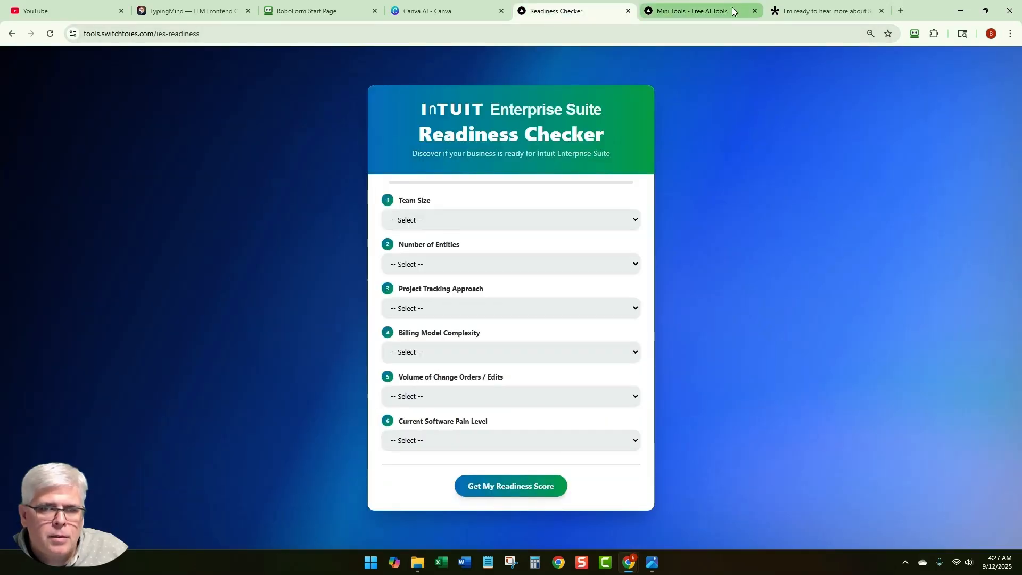
{"action": "left_click", "coordinate": [686, 15]}
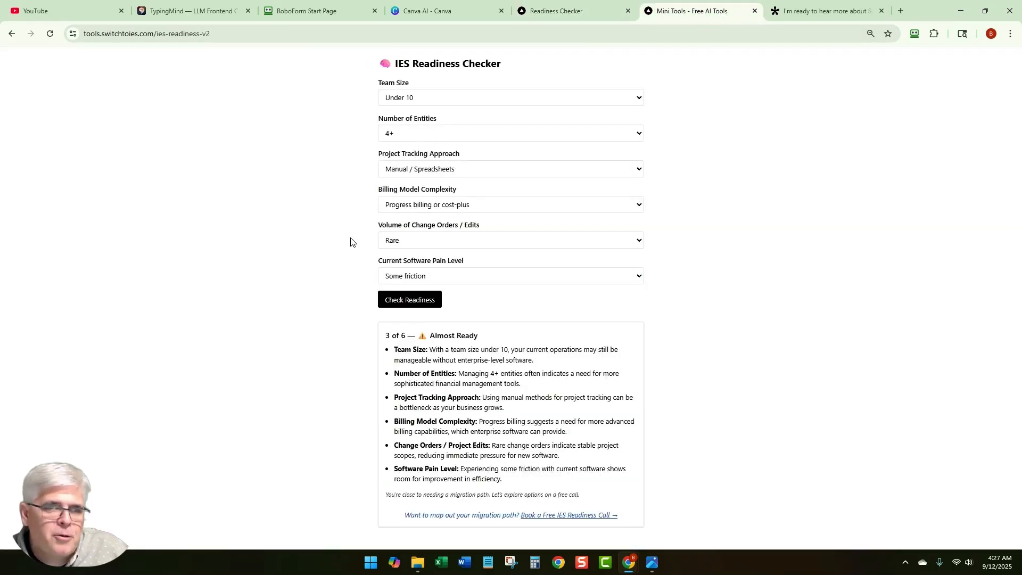
{"action": "key", "text": "F5"}
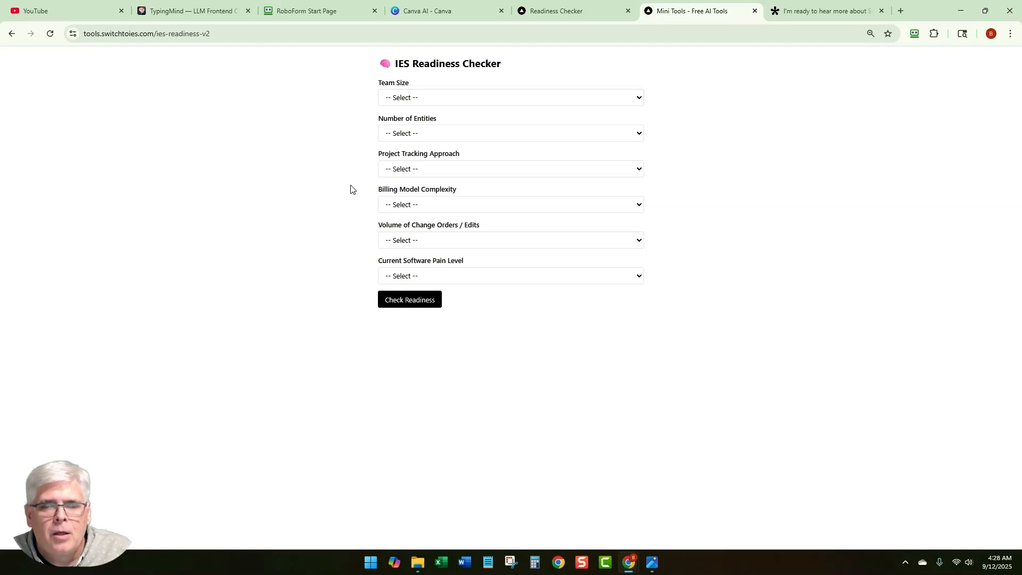
Switch to the Canva AI thread about the checker design, preview Version 1 in full and close the preview.
{"action": "left_click", "coordinate": [427, 10]}
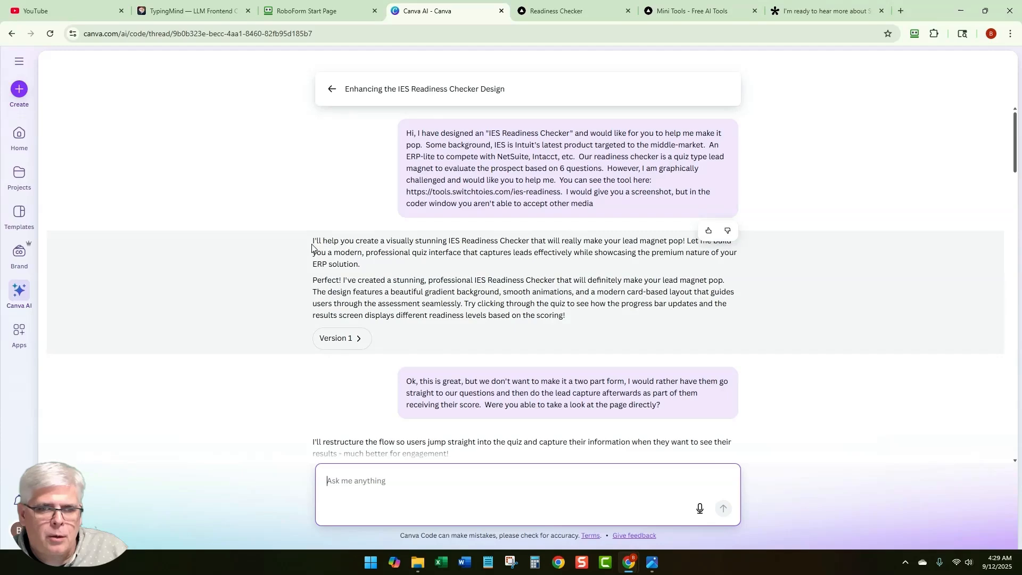
{"action": "left_click", "coordinate": [354, 338]}
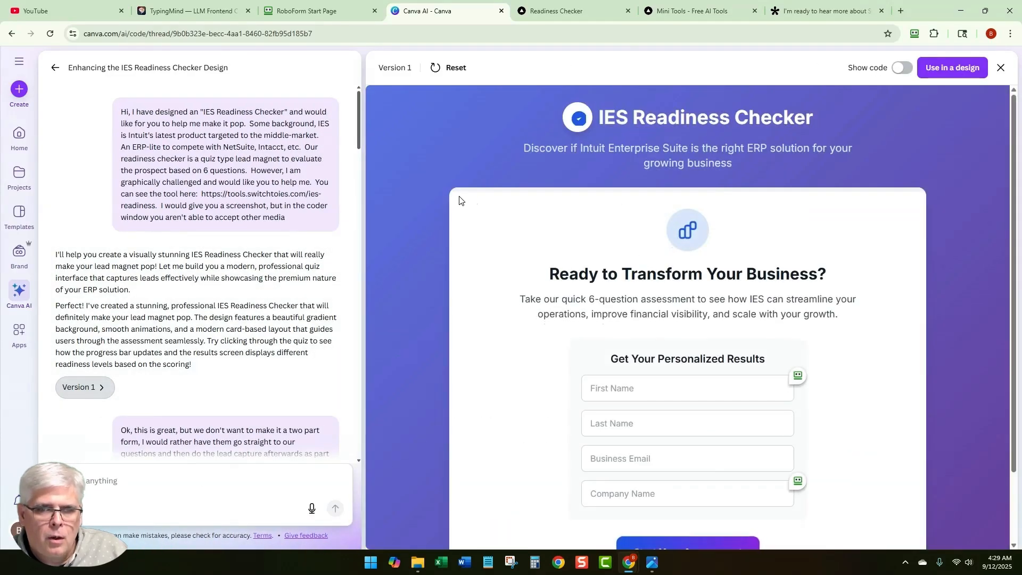
{"action": "scroll", "coordinate": [460, 218], "scroll_direction": "down", "scroll_amount": 2}
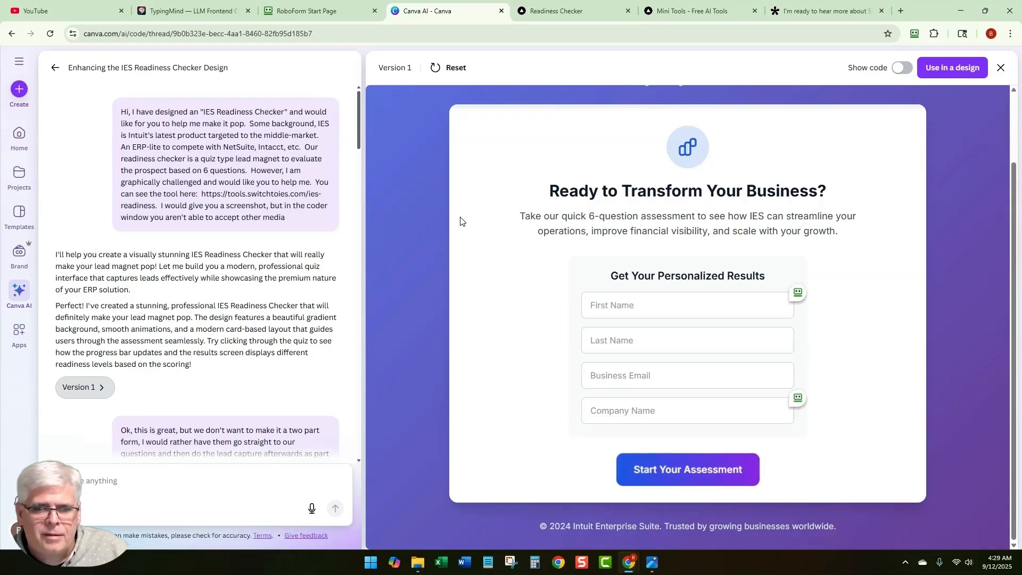
{"action": "key", "text": "ctrl+minus"}
{"action": "key", "text": "ctrl+minus"}
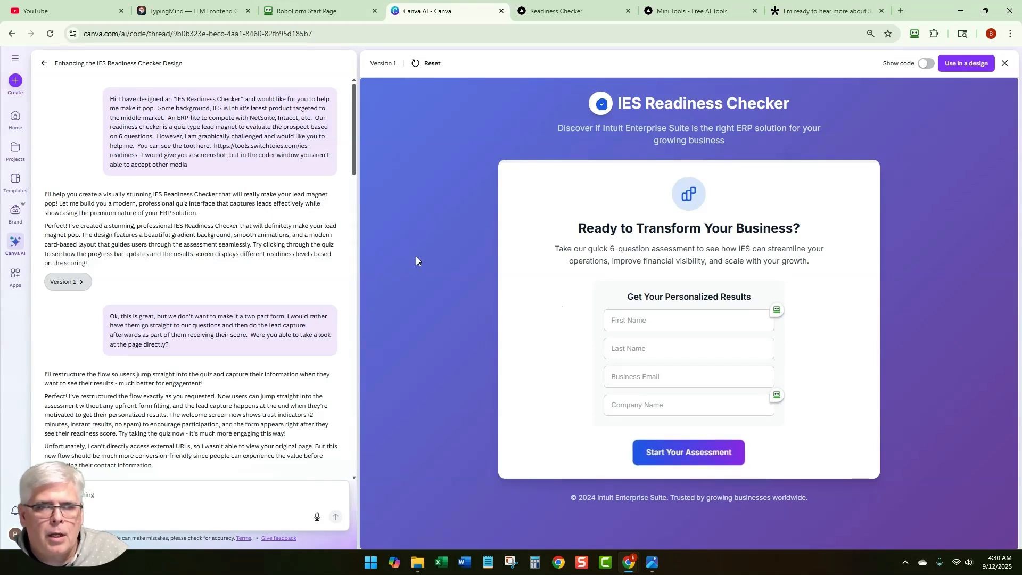
{"action": "left_click", "coordinate": [1006, 64]}
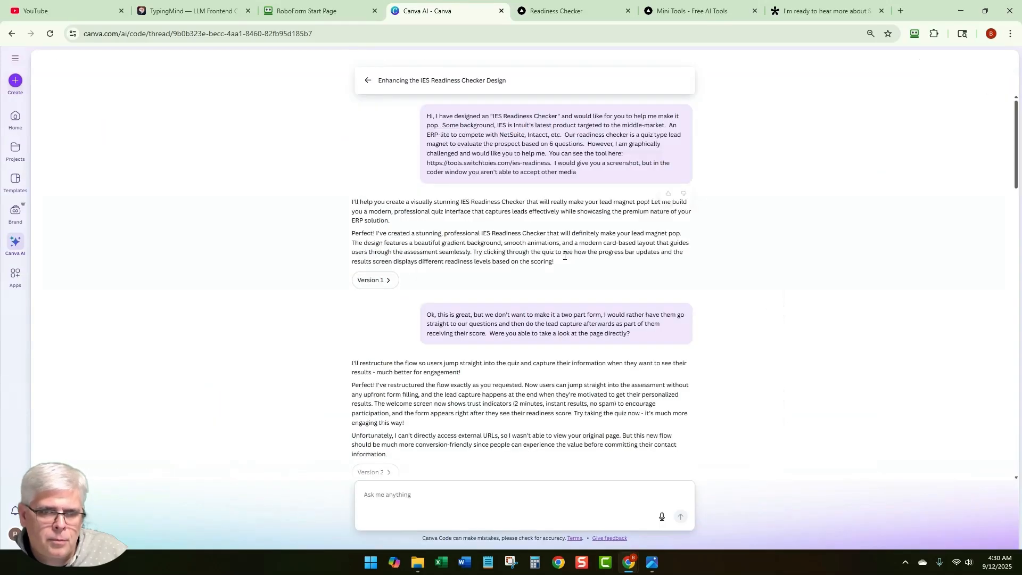
{"action": "key", "text": "ctrl+plus"}
{"action": "key", "text": "ctrl+plus"}
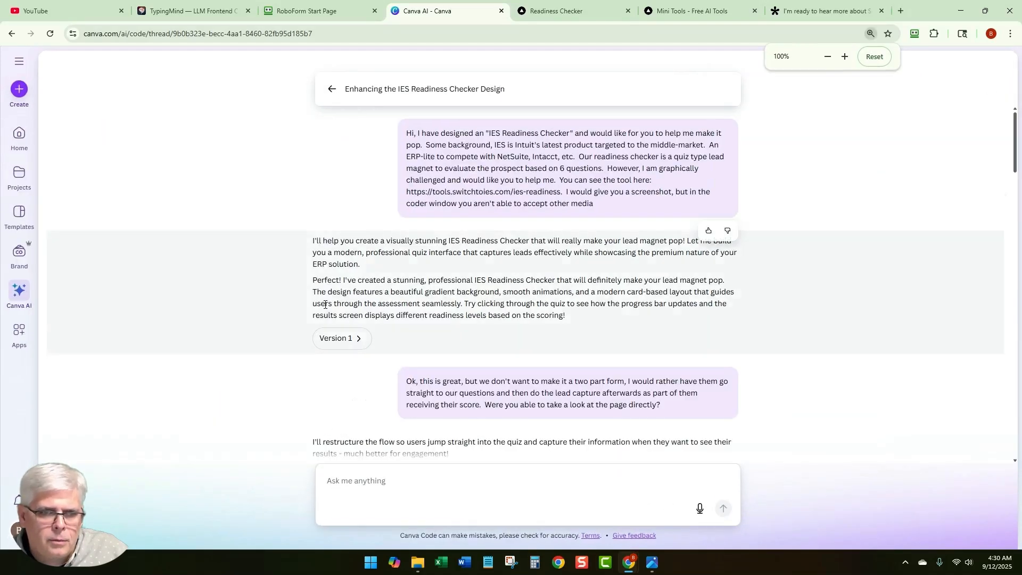
Read the request to capture leads after the questions and compare it with the original plain checker page.
{"action": "scroll", "coordinate": [313, 323], "scroll_direction": "down", "scroll_amount": 3}
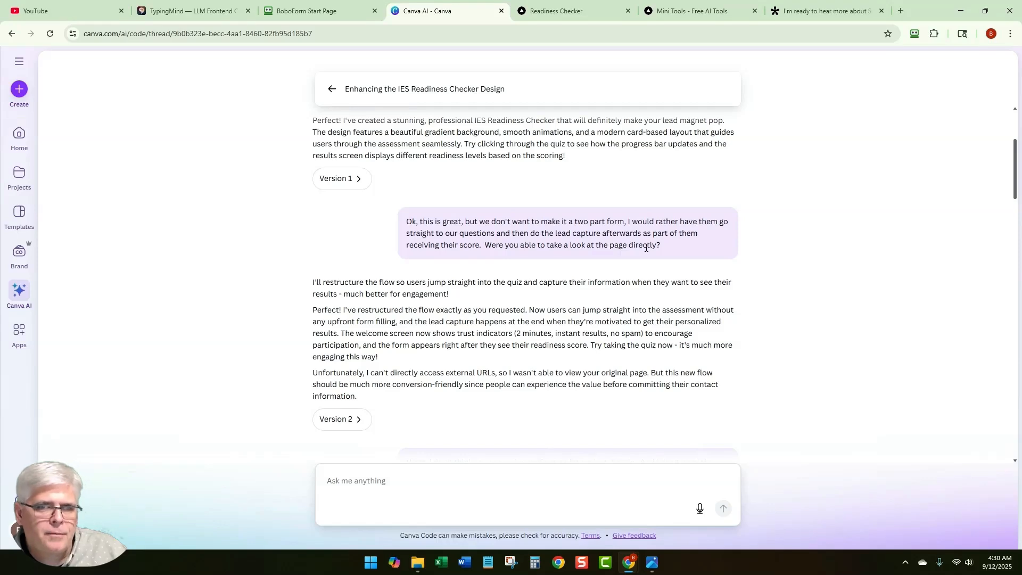
{"action": "left_click", "coordinate": [706, 8]}
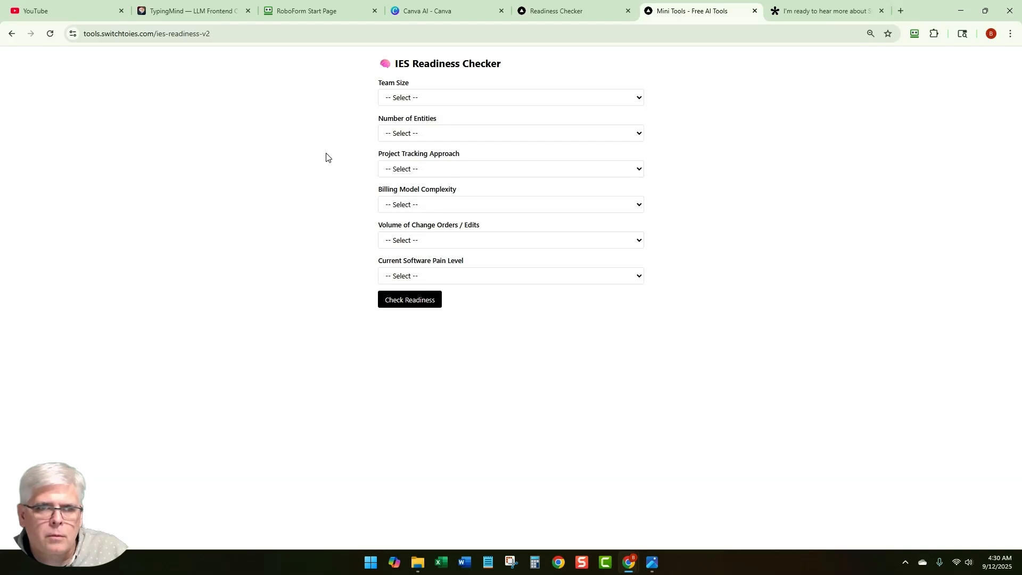
{"action": "left_click", "coordinate": [446, 16]}
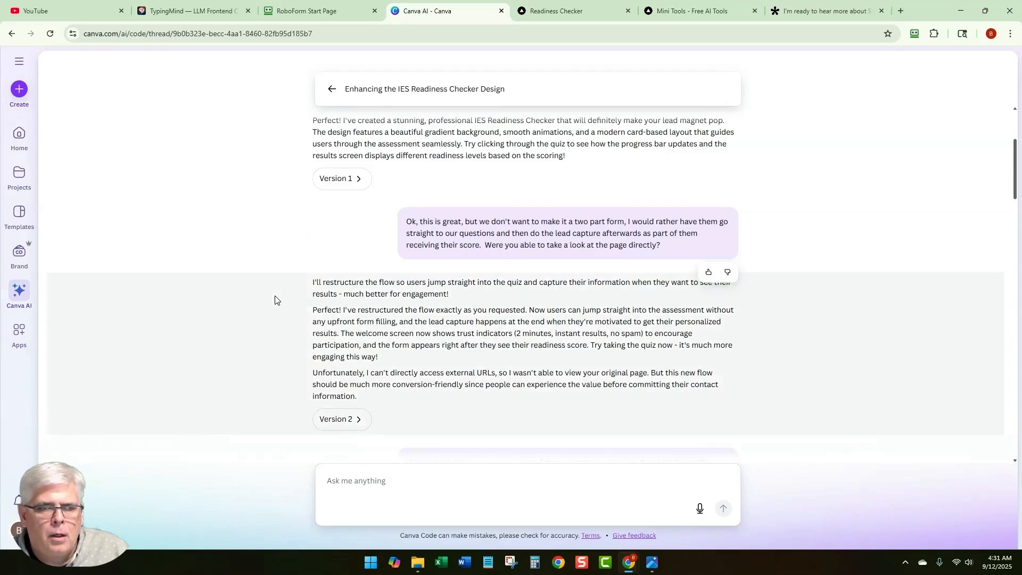
Preview Version 2 of the checker design from the Canva AI thread and close the preview.
{"action": "scroll", "coordinate": [274, 299], "scroll_direction": "down", "scroll_amount": 2}
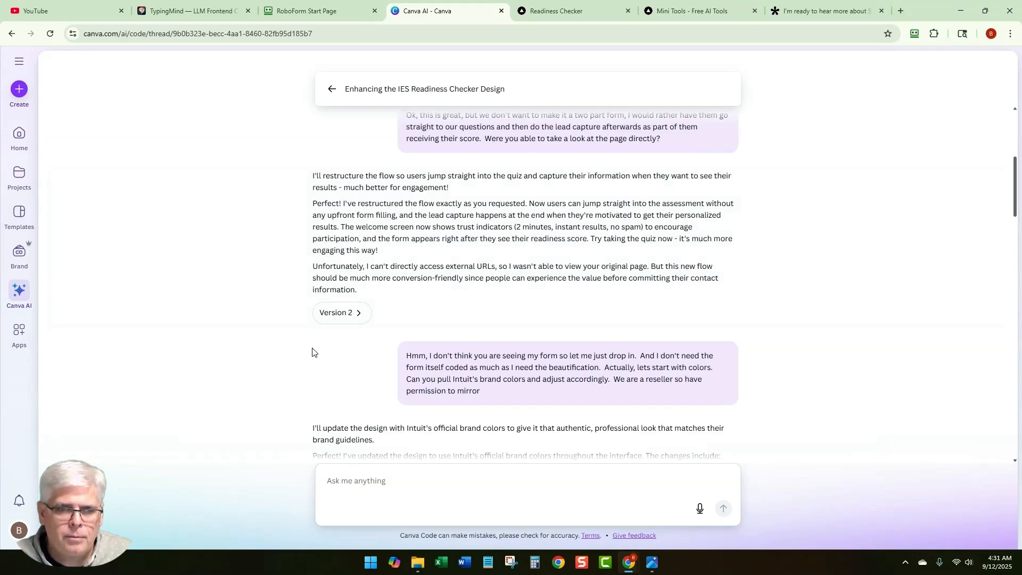
{"action": "left_click", "coordinate": [342, 317]}
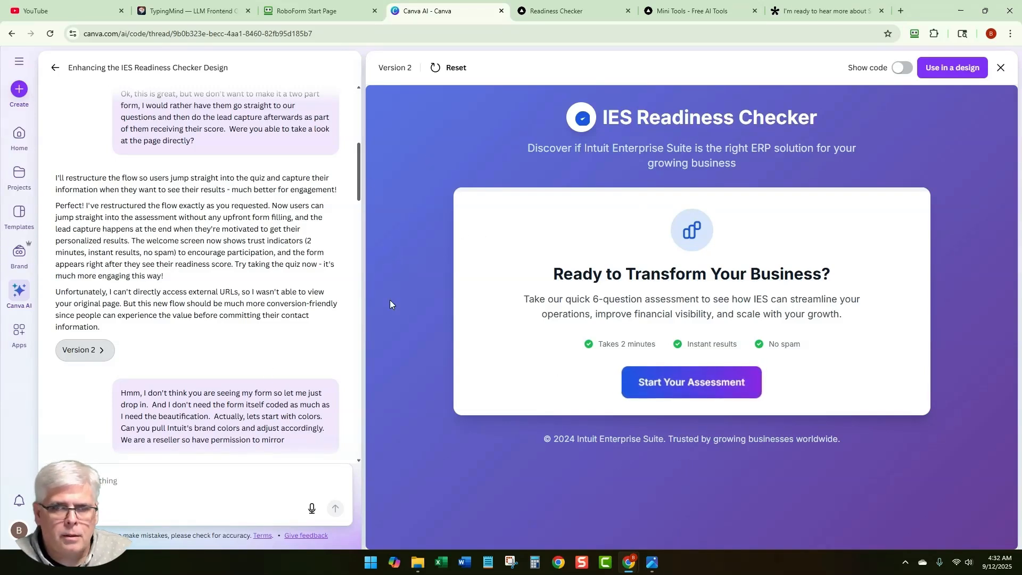
{"action": "left_click", "coordinate": [1001, 67]}
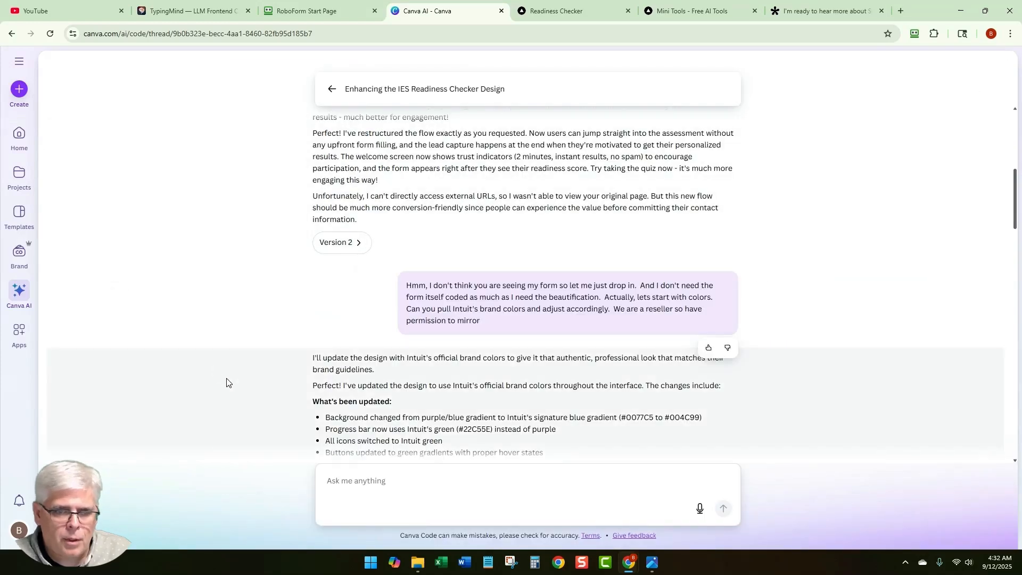
Read the thread's request for Intuit brand colors and the list of updates made for Version 3.
{"action": "scroll", "coordinate": [277, 373], "scroll_direction": "down", "scroll_amount": 2}
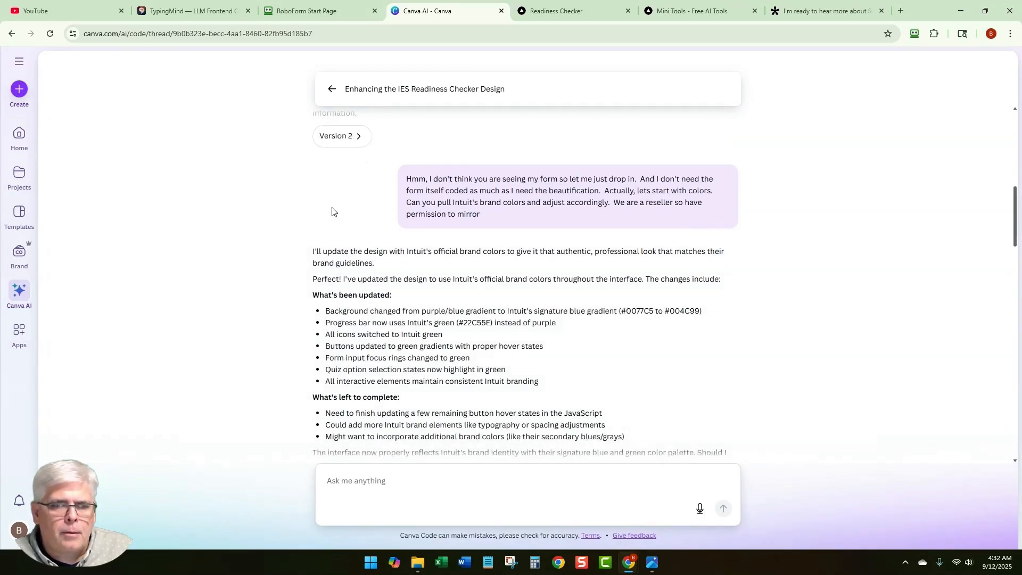
{"action": "scroll", "coordinate": [300, 252], "scroll_direction": "down", "scroll_amount": 1}
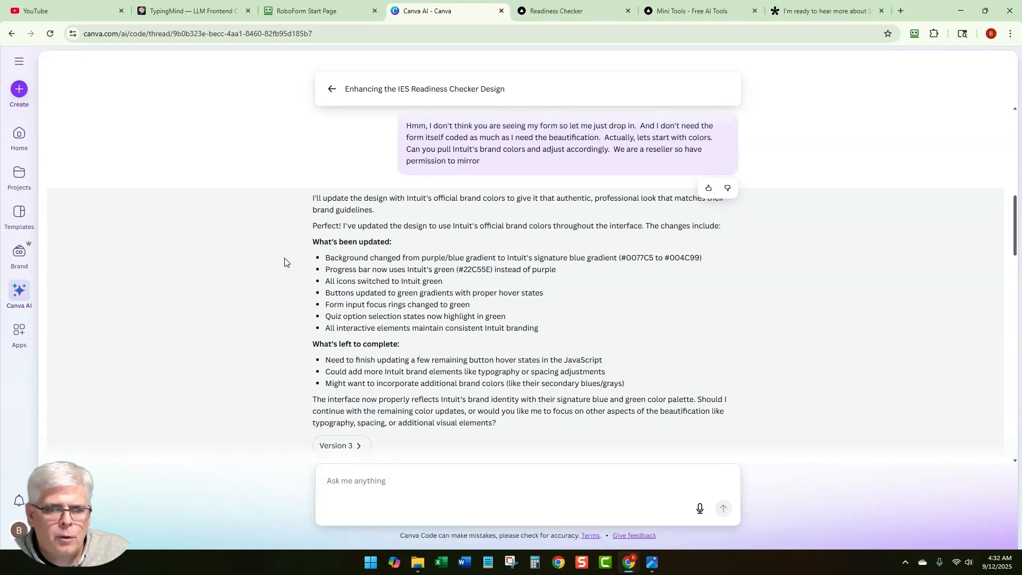
{"action": "scroll", "coordinate": [284, 258], "scroll_direction": "down", "scroll_amount": 1}
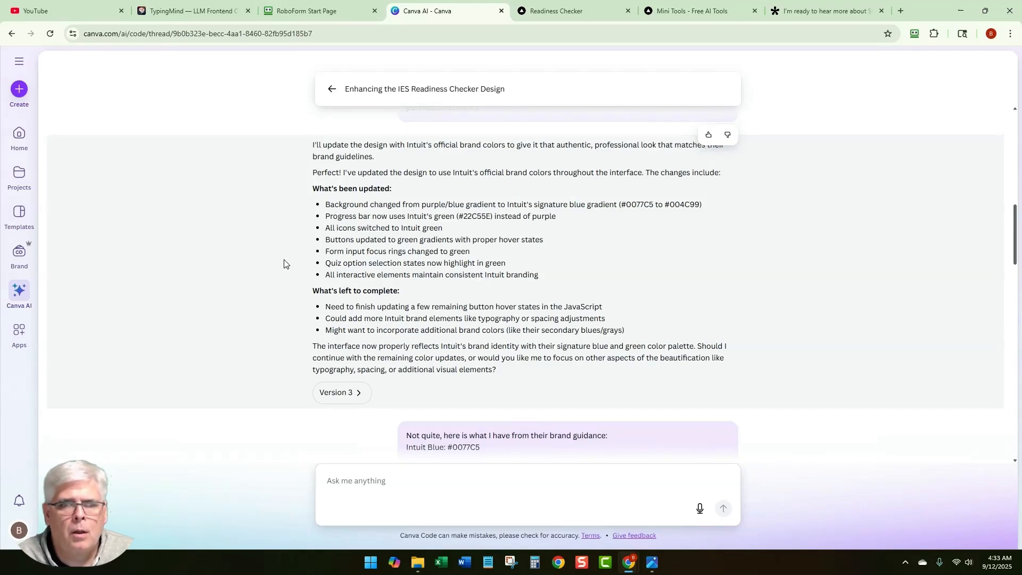
{"action": "scroll", "coordinate": [298, 316], "scroll_direction": "down", "scroll_amount": 1}
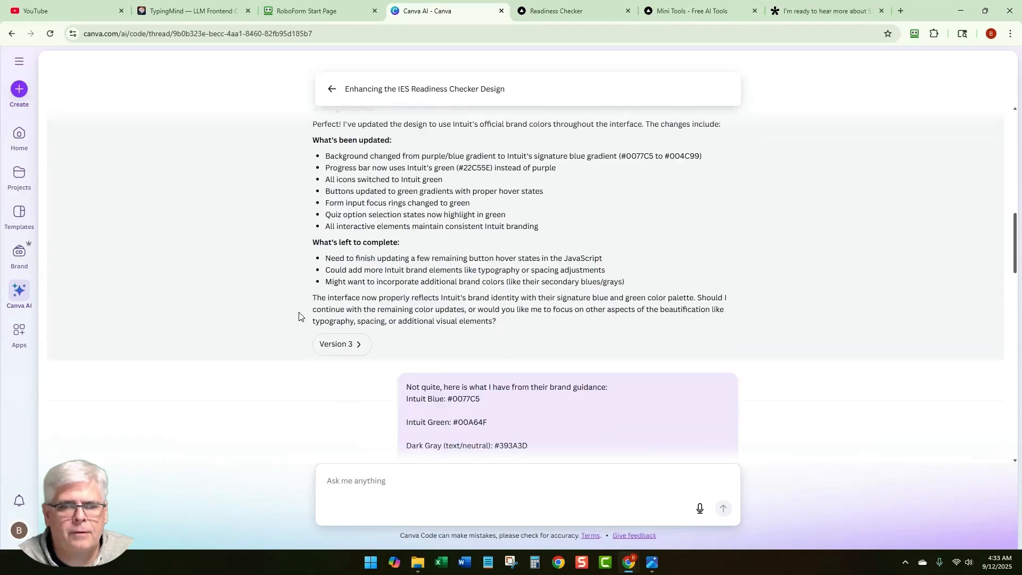
{"action": "scroll", "coordinate": [299, 315], "scroll_direction": "up", "scroll_amount": 1}
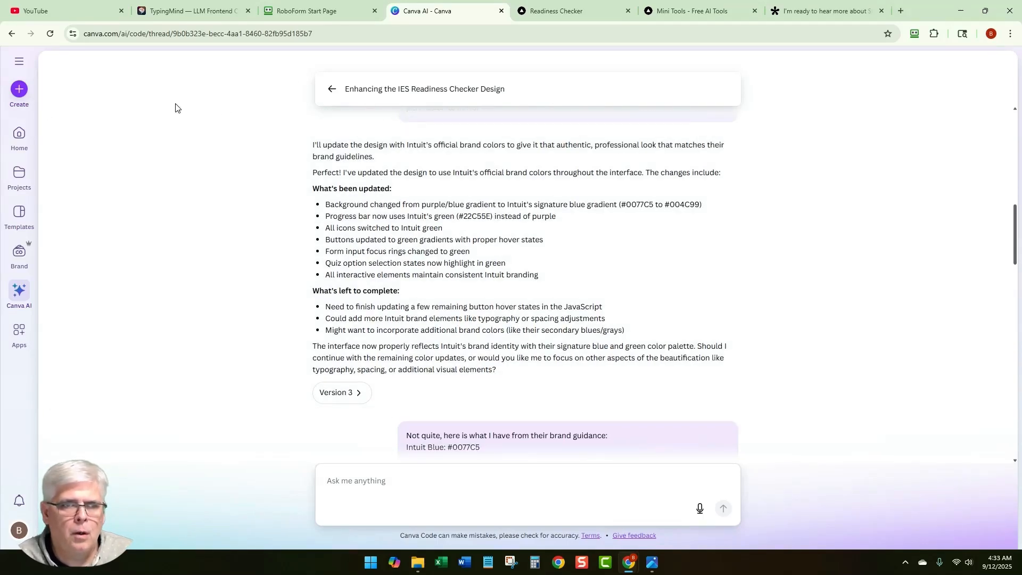
Duplicate the Canva AI tab, open the recent untitled Intuit Enterprise Suite banner from Canva's home page, and return to the home page.
{"action": "right_click", "coordinate": [421, 16]}
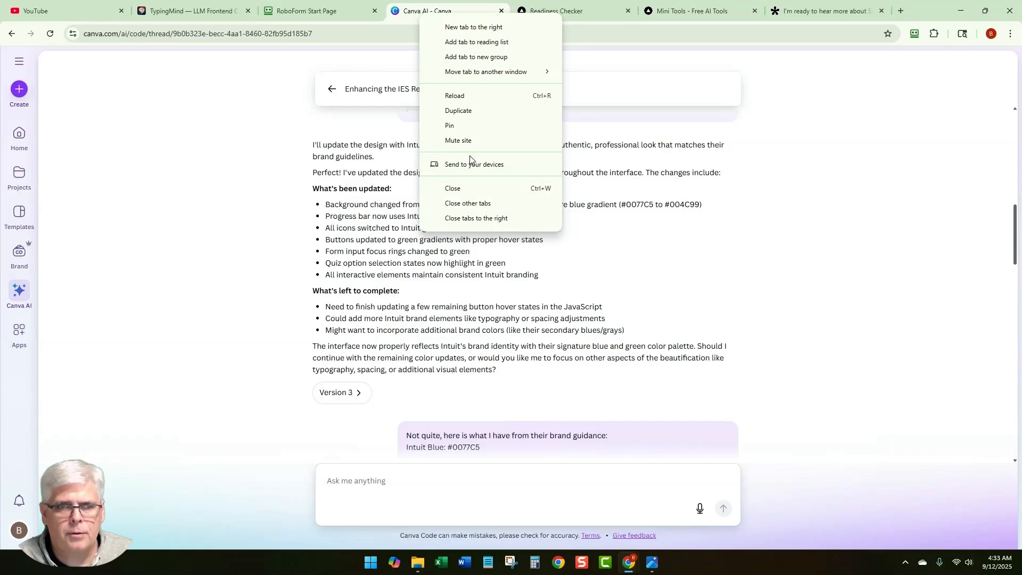
{"action": "left_click", "coordinate": [469, 110]}
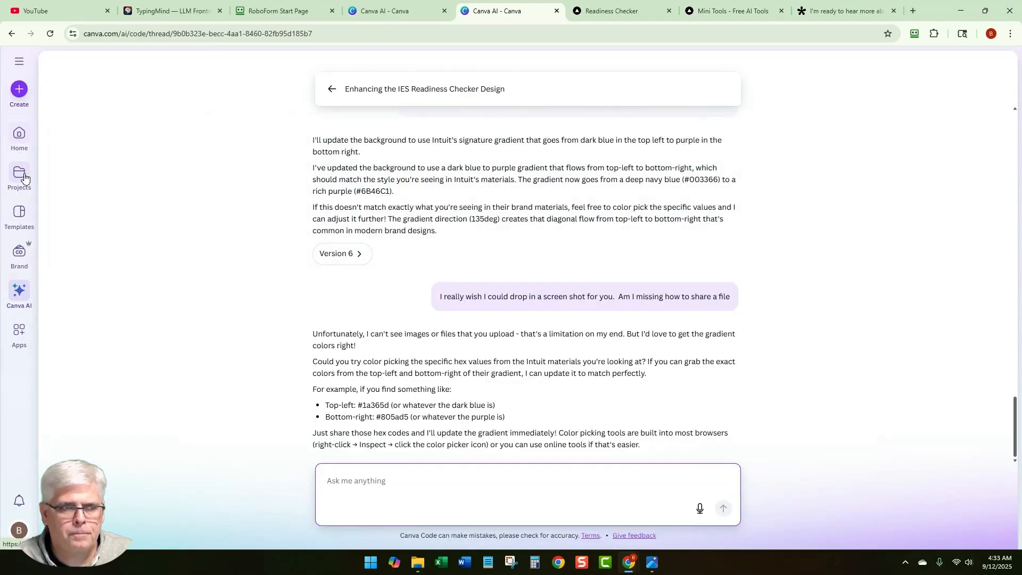
{"action": "left_click", "coordinate": [20, 140]}
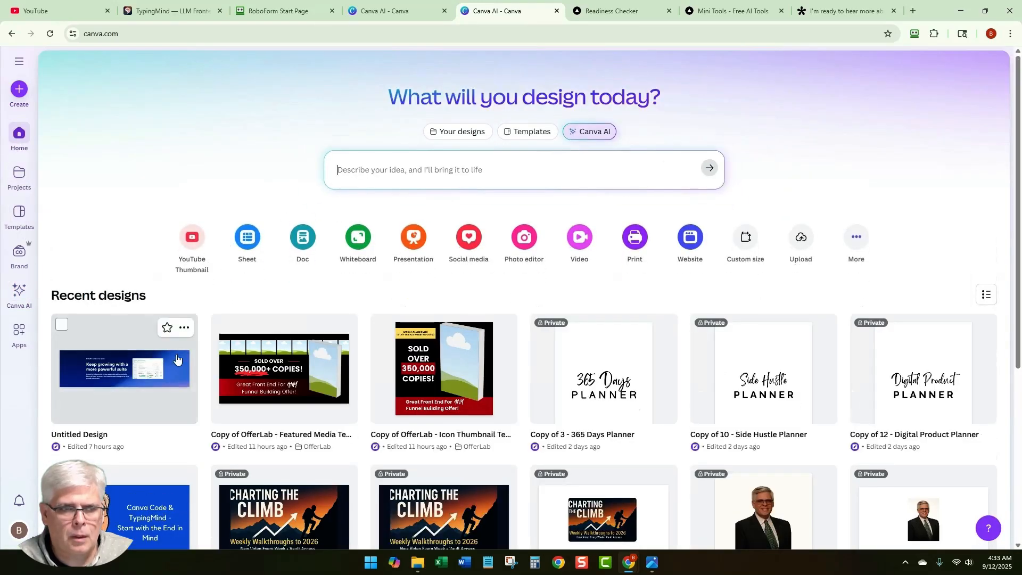
{"action": "left_click", "coordinate": [136, 367]}
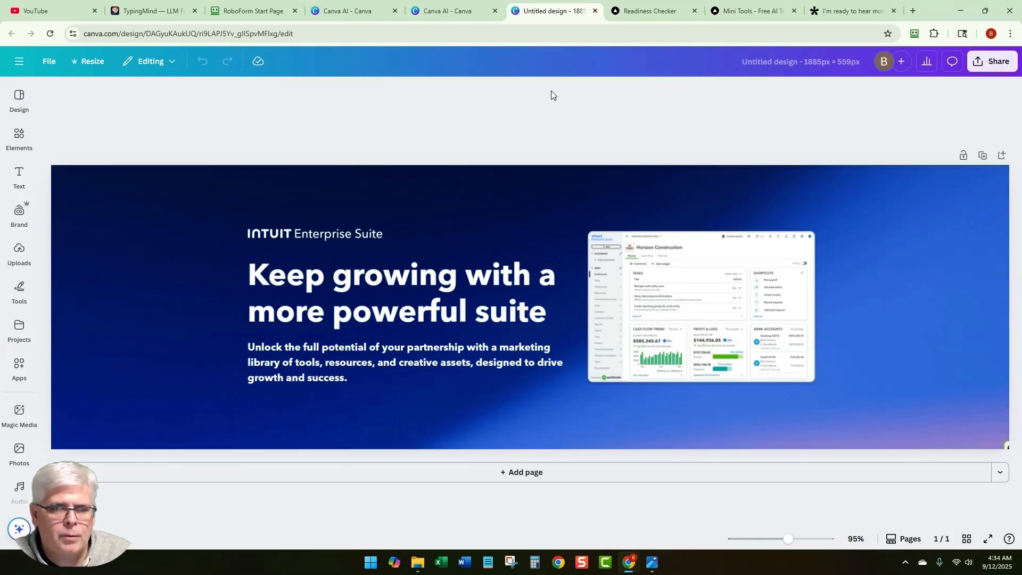
{"action": "left_click", "coordinate": [460, 11]}
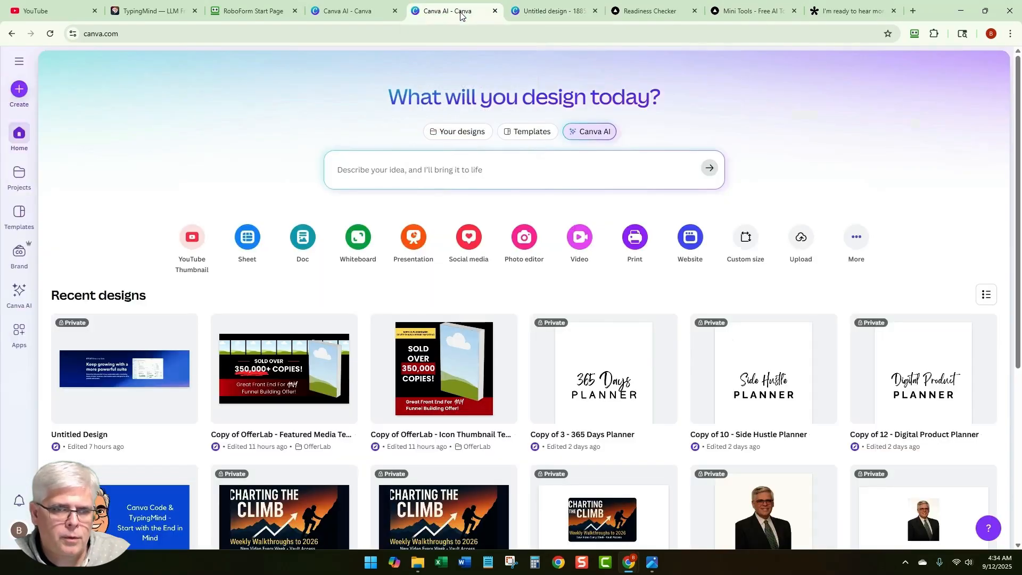
Return to the Enhancing the IES Readiness Checker Design thread and preview Version 3 of the checker.
{"action": "left_click", "coordinate": [349, 10]}
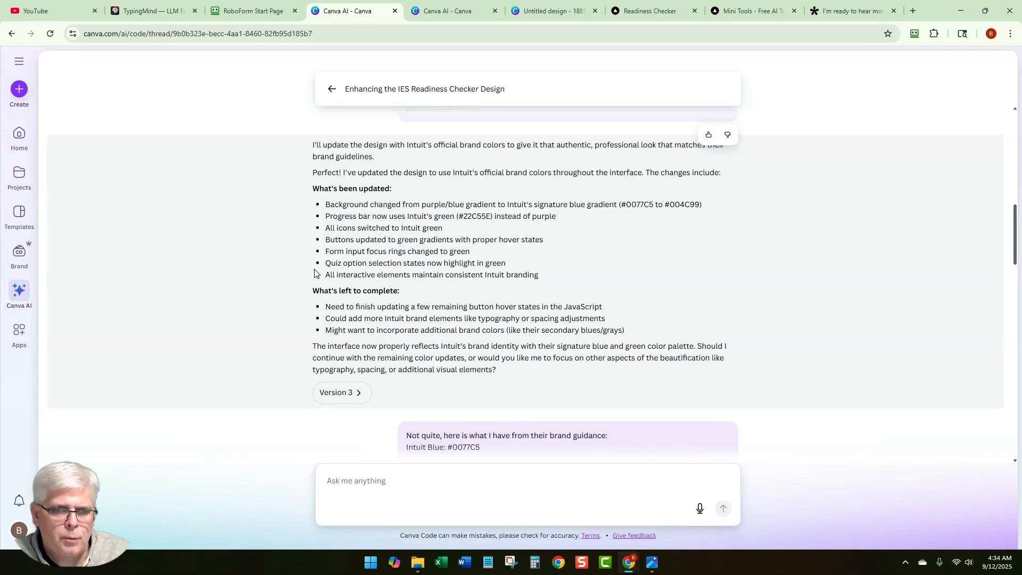
{"action": "scroll", "coordinate": [314, 273], "scroll_direction": "down", "scroll_amount": 2}
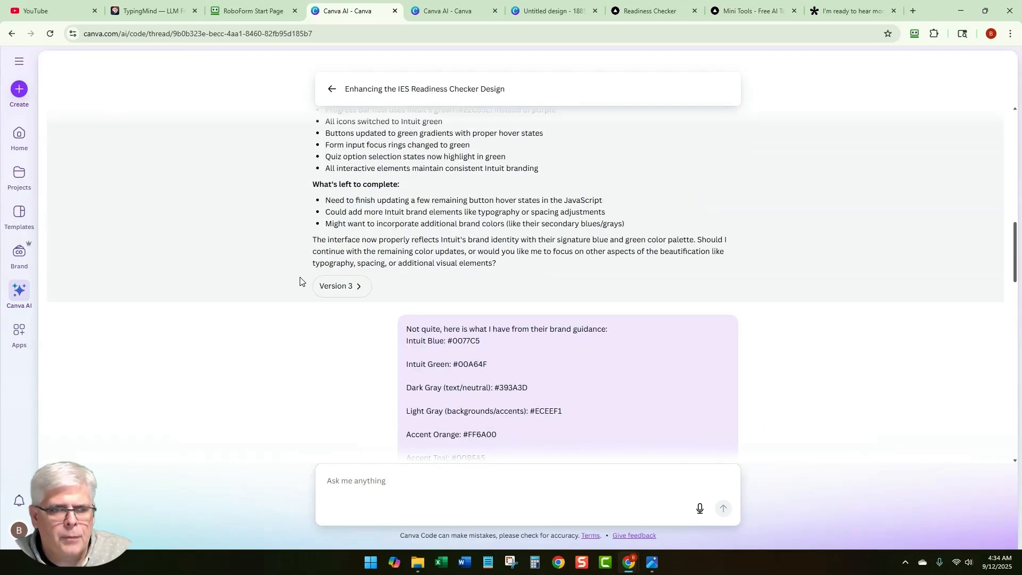
{"action": "left_click", "coordinate": [333, 288]}
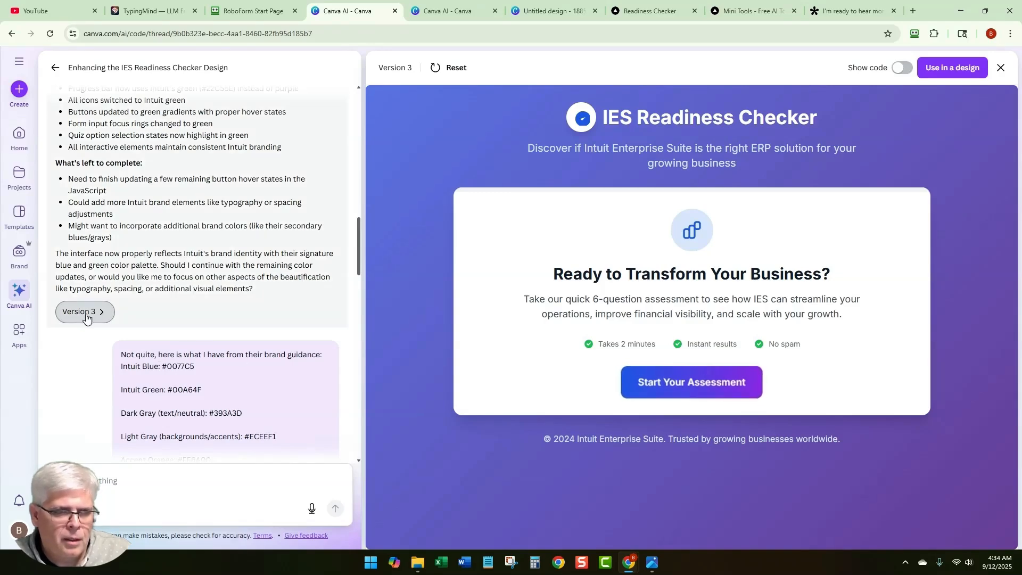
Read the Intuit brand color guidance and the resulting list of updates in the thread, and preview Version 4.
{"action": "scroll", "coordinate": [160, 292], "scroll_direction": "down", "scroll_amount": 4}
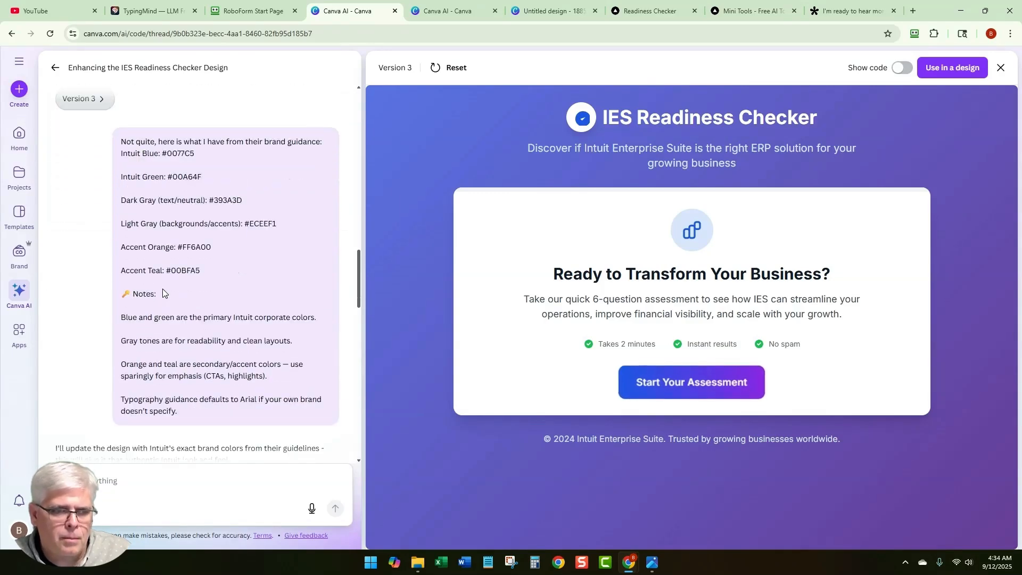
{"action": "scroll", "coordinate": [162, 288], "scroll_direction": "down", "scroll_amount": 1}
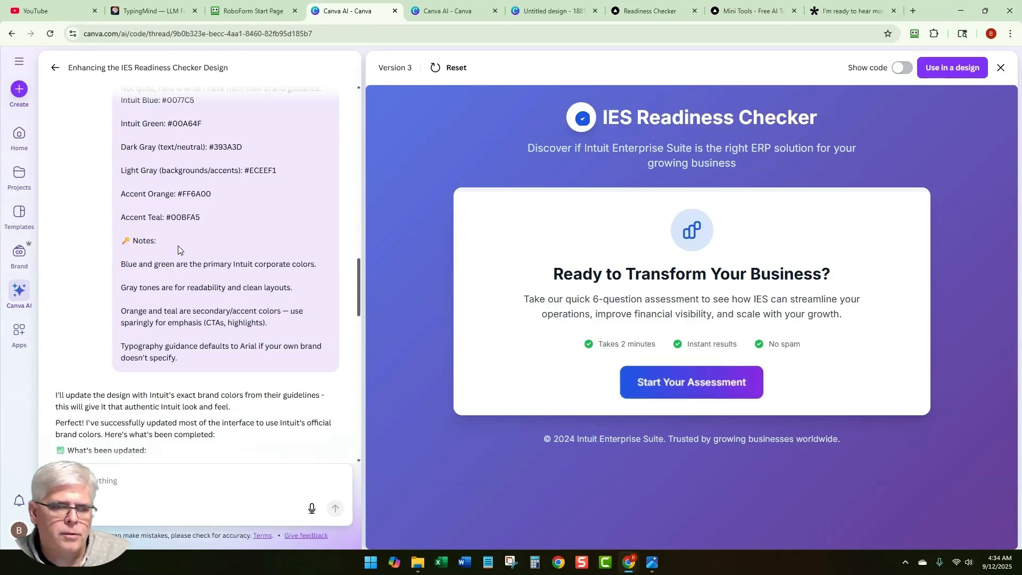
{"action": "scroll", "coordinate": [178, 245], "scroll_direction": "down", "scroll_amount": 2}
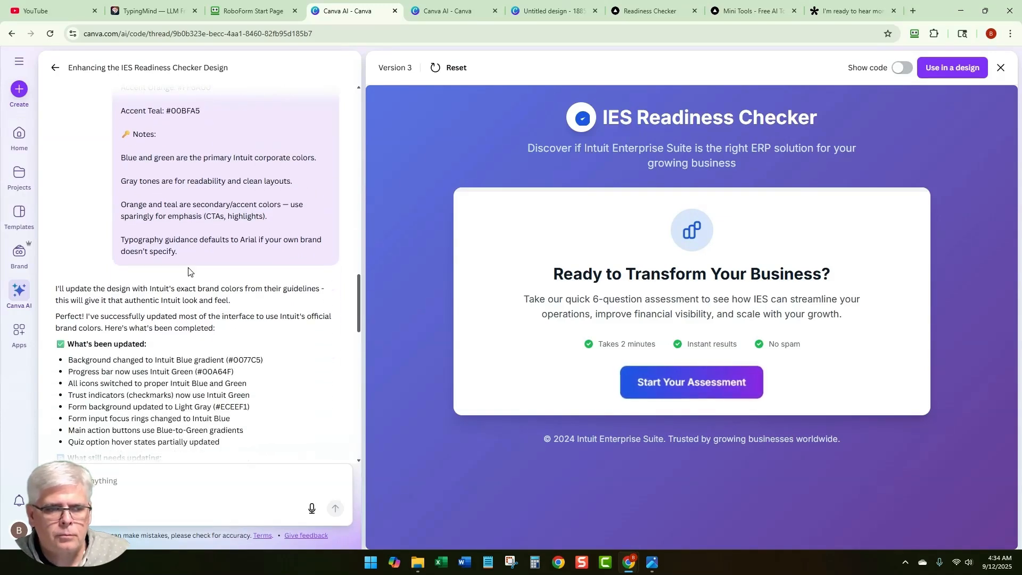
{"action": "scroll", "coordinate": [189, 272], "scroll_direction": "down", "scroll_amount": 2}
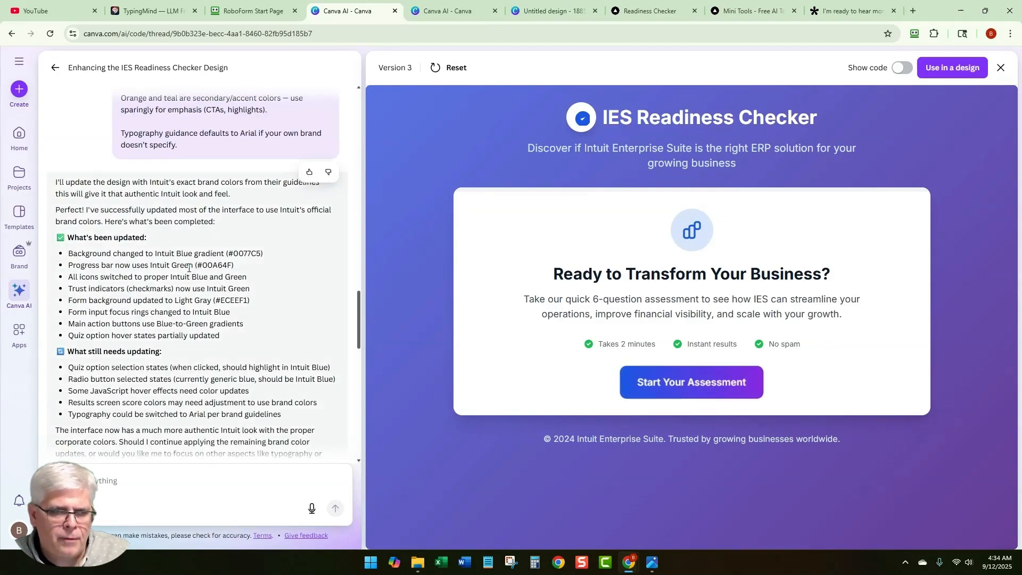
{"action": "scroll", "coordinate": [223, 279], "scroll_direction": "down", "scroll_amount": 1}
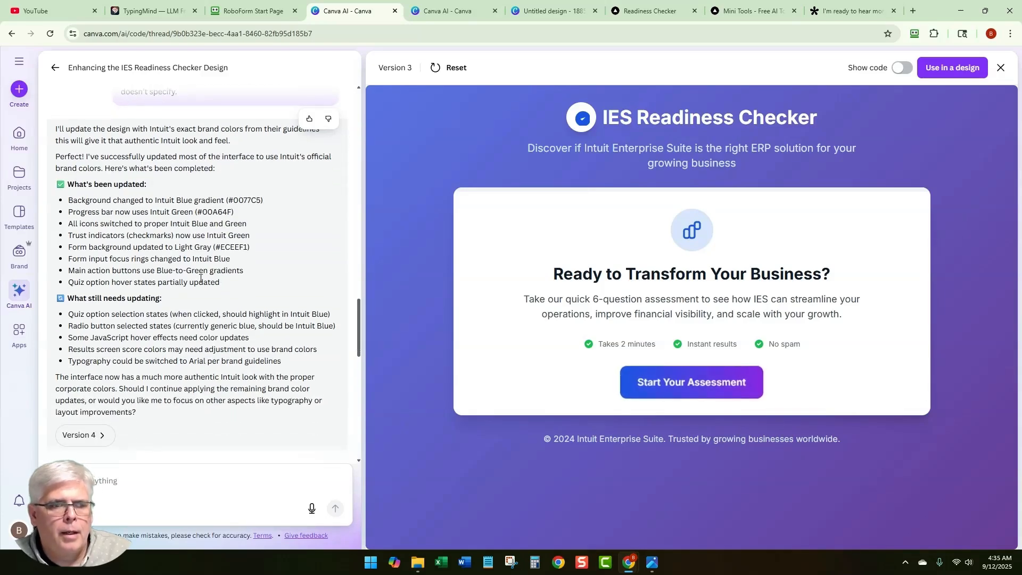
{"action": "left_click", "coordinate": [81, 436]}
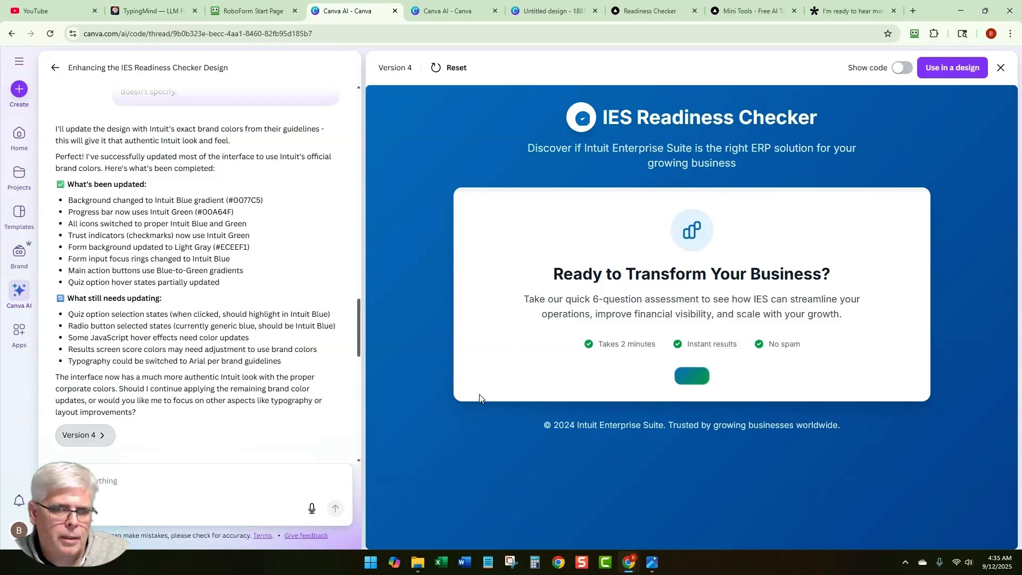
Read the request to switch the typography to Arial and preview Version 5 of the checker.
{"action": "scroll", "coordinate": [195, 305], "scroll_direction": "down", "scroll_amount": 1}
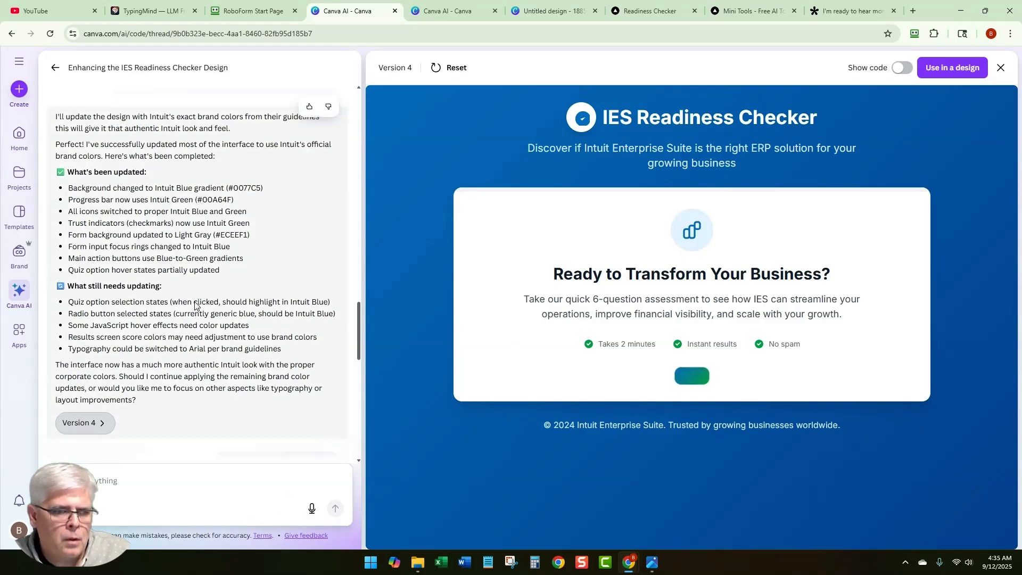
{"action": "scroll", "coordinate": [195, 305], "scroll_direction": "down", "scroll_amount": 5}
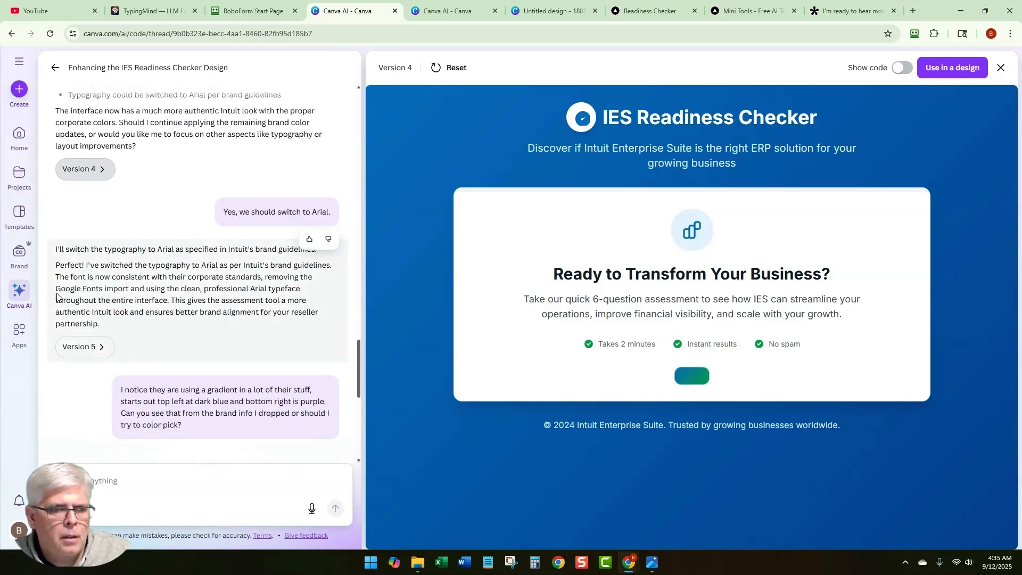
{"action": "scroll", "coordinate": [74, 277], "scroll_direction": "down", "scroll_amount": 1}
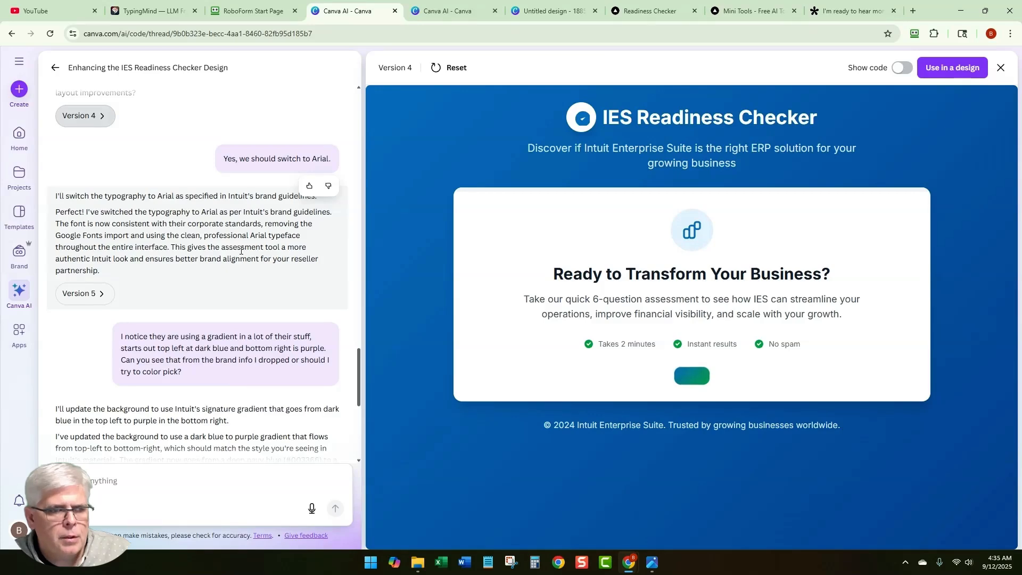
{"action": "left_click", "coordinate": [95, 302]}
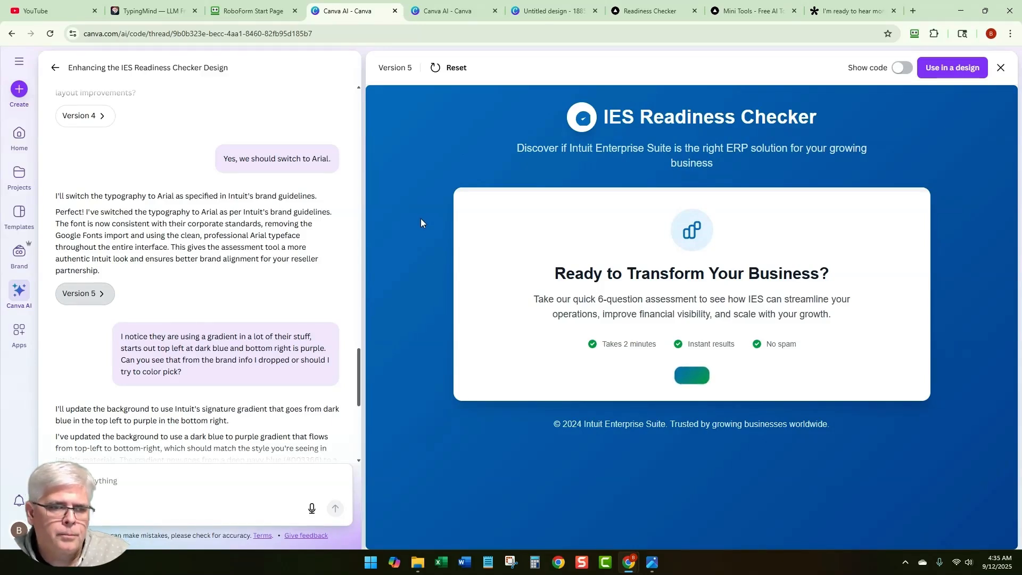
Read the dark-blue-to-purple gradient request and its reply, and preview Version 6 of the checker.
{"action": "scroll", "coordinate": [226, 295], "scroll_direction": "down", "scroll_amount": 2}
{"action": "scroll", "coordinate": [226, 295], "scroll_direction": "down", "scroll_amount": 1}
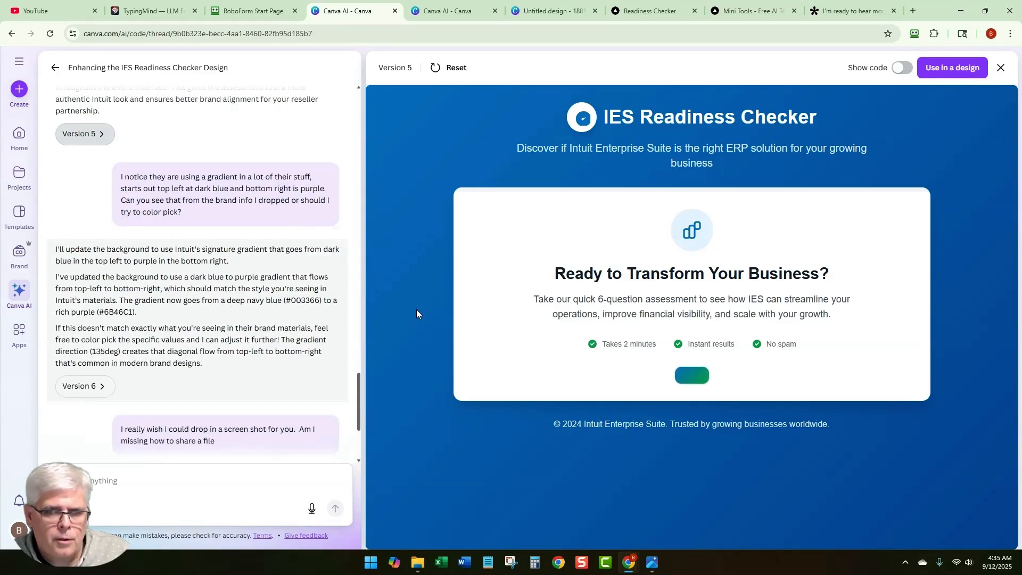
{"action": "scroll", "coordinate": [258, 372], "scroll_direction": "down", "scroll_amount": 1}
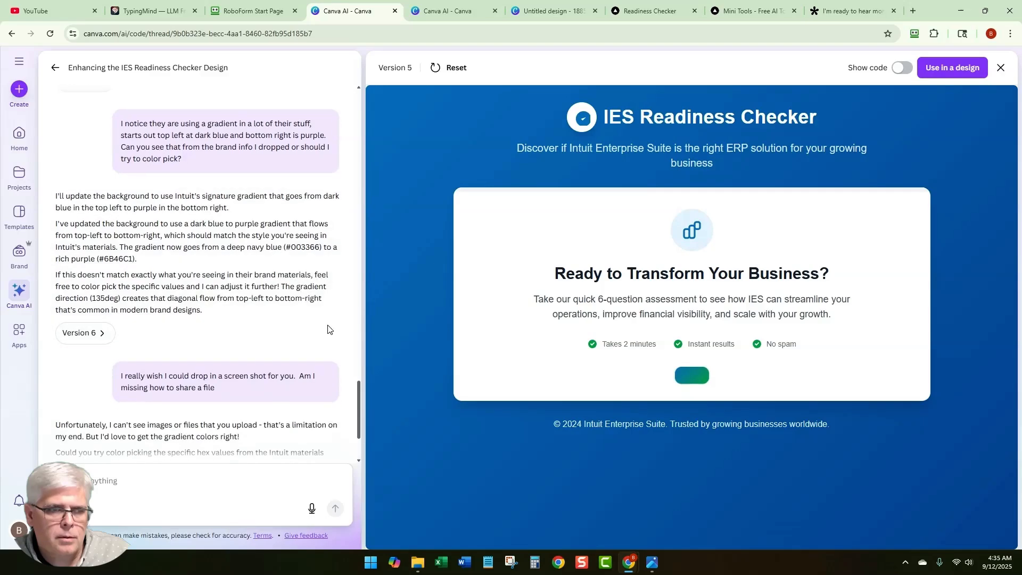
{"action": "left_click", "coordinate": [94, 336]}
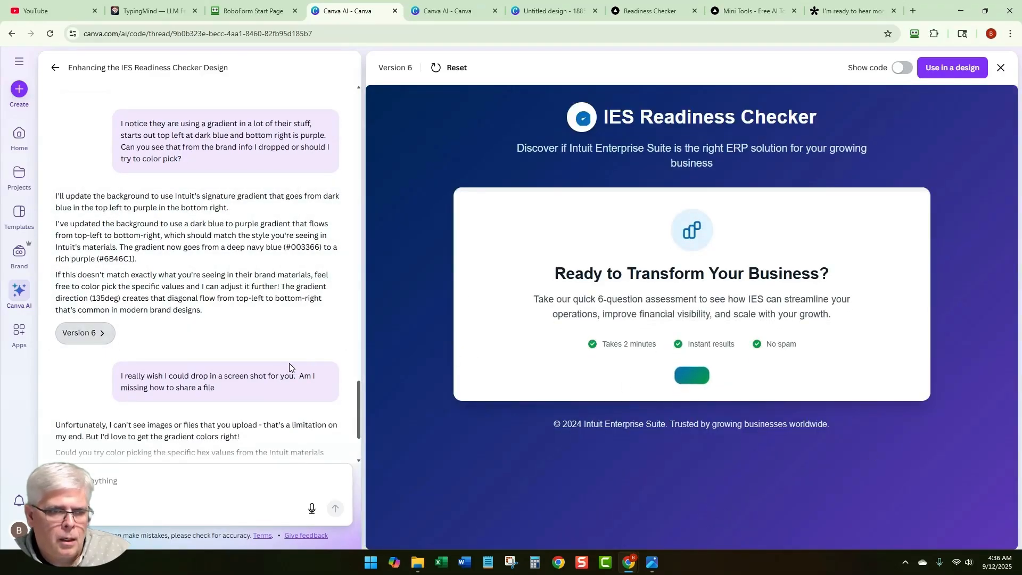
Read the reply about sharing a screenshot, leave the thread, and open the recent chat Designing an IES Readiness Checker.
{"action": "scroll", "coordinate": [289, 363], "scroll_direction": "down", "scroll_amount": 2}
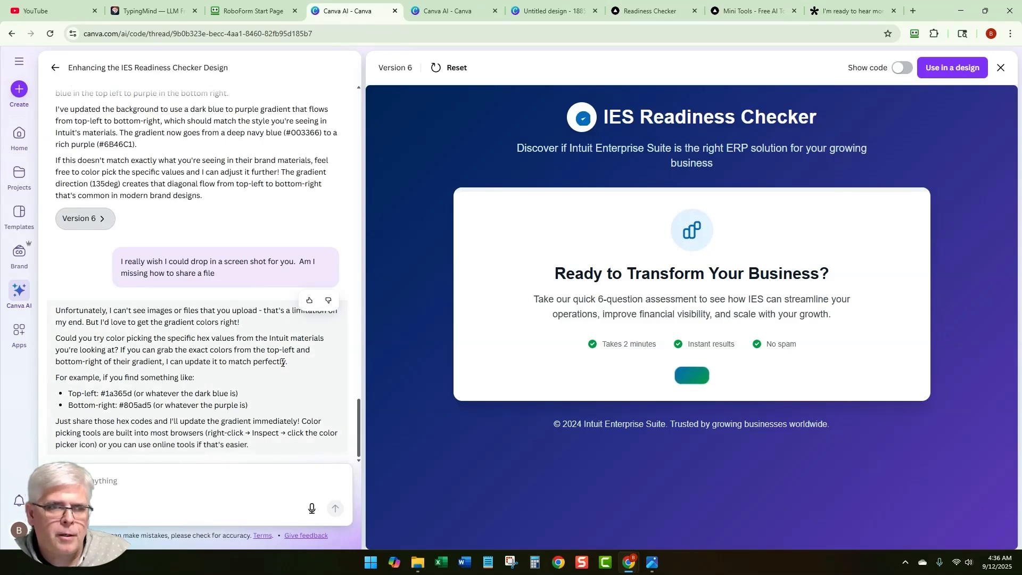
{"action": "left_click", "coordinate": [54, 70]}
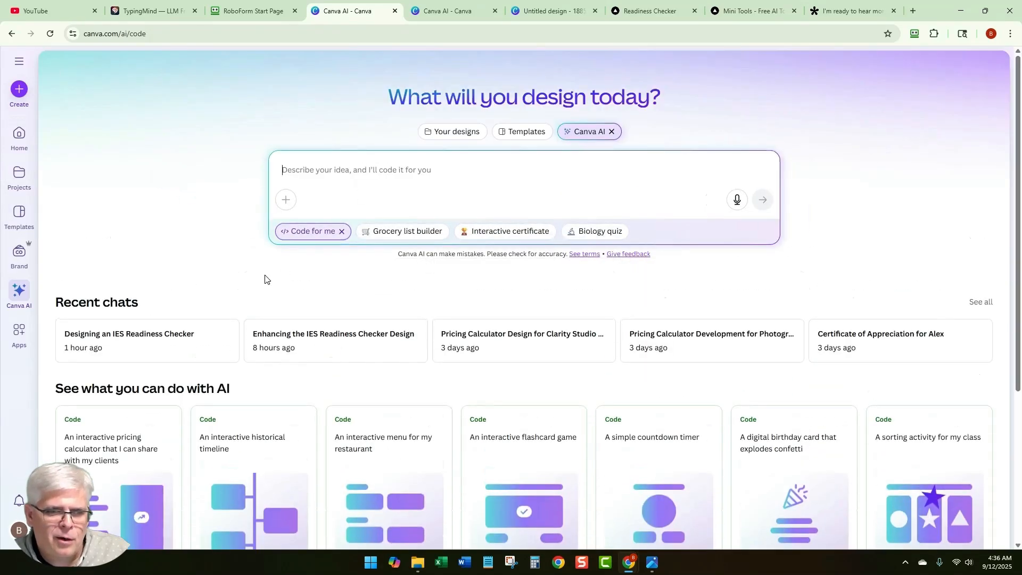
{"action": "left_click", "coordinate": [132, 351]}
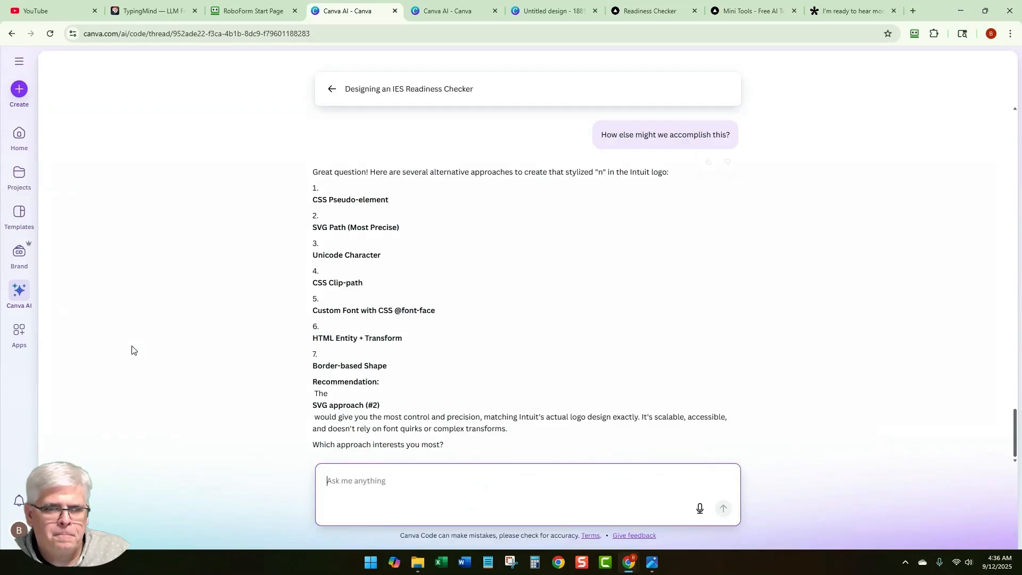
Go back to the opening prompt of the Designing an IES Readiness Checker thread.
{"action": "scroll", "coordinate": [344, 201], "scroll_direction": "up", "scroll_amount": 20}
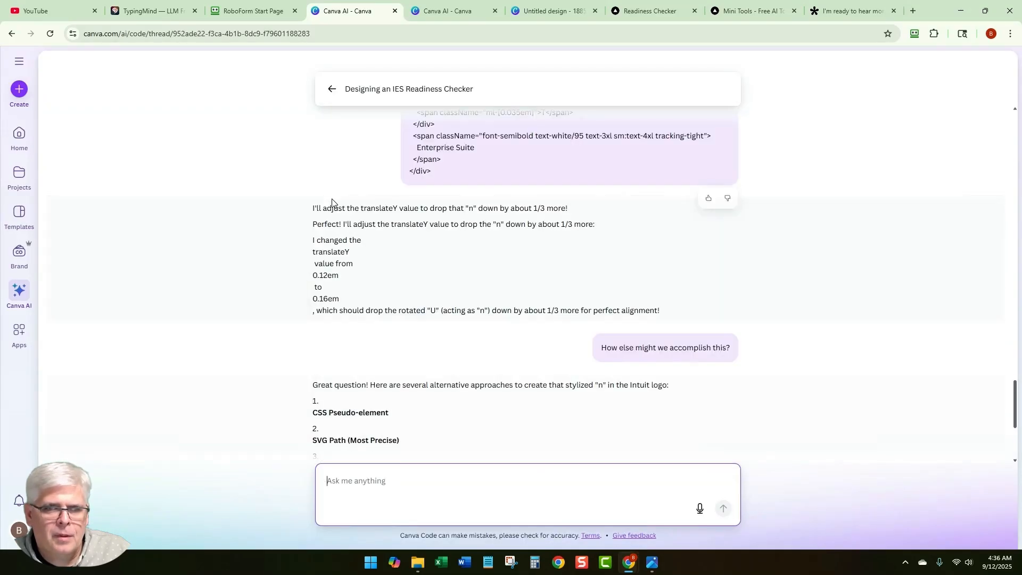
{"action": "scroll", "coordinate": [325, 203], "scroll_direction": "up", "scroll_amount": 20}
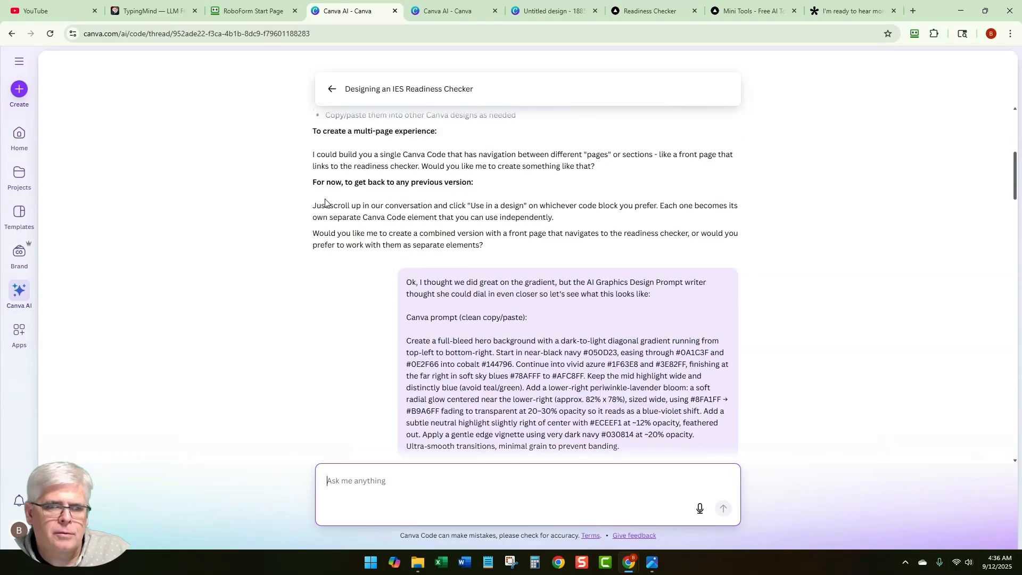
{"action": "scroll", "coordinate": [314, 209], "scroll_direction": "down", "scroll_amount": 3}
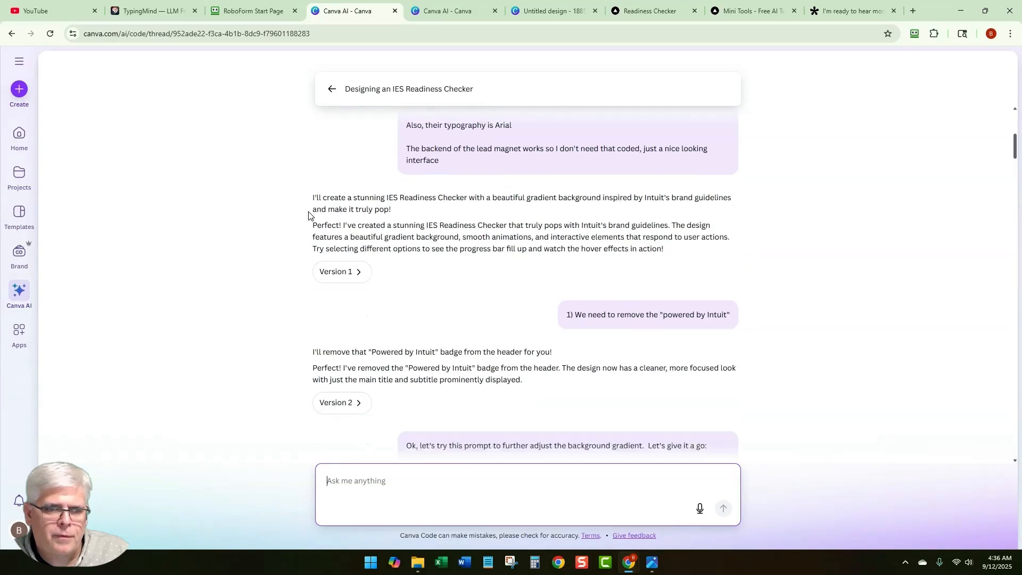
{"action": "scroll", "coordinate": [304, 217], "scroll_direction": "up", "scroll_amount": 8}
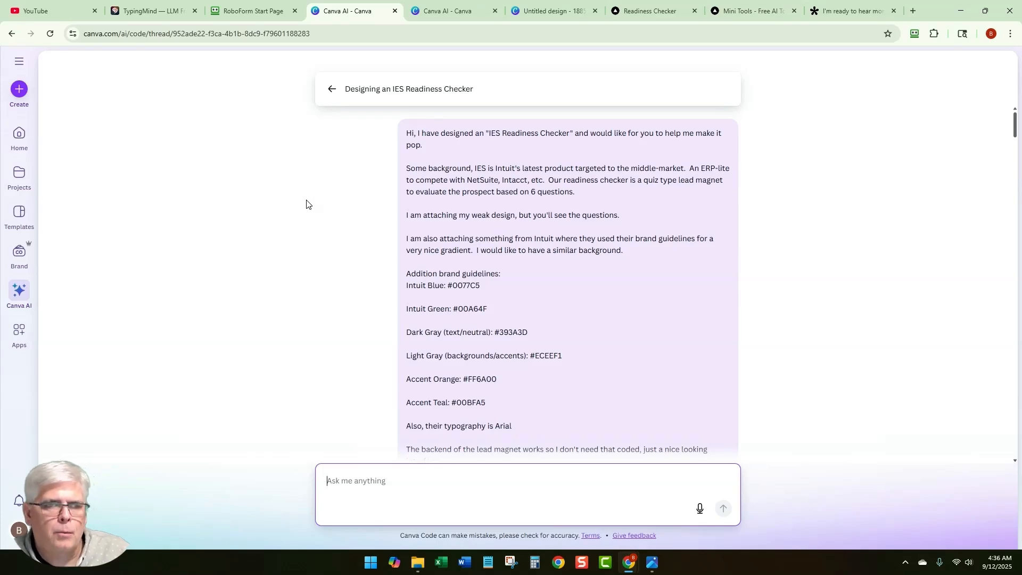
Review the opening prompt and the successive background gradient prompts, and preview Version 5 of the redesigned checker.
{"action": "scroll", "coordinate": [301, 207], "scroll_direction": "down", "scroll_amount": 5}
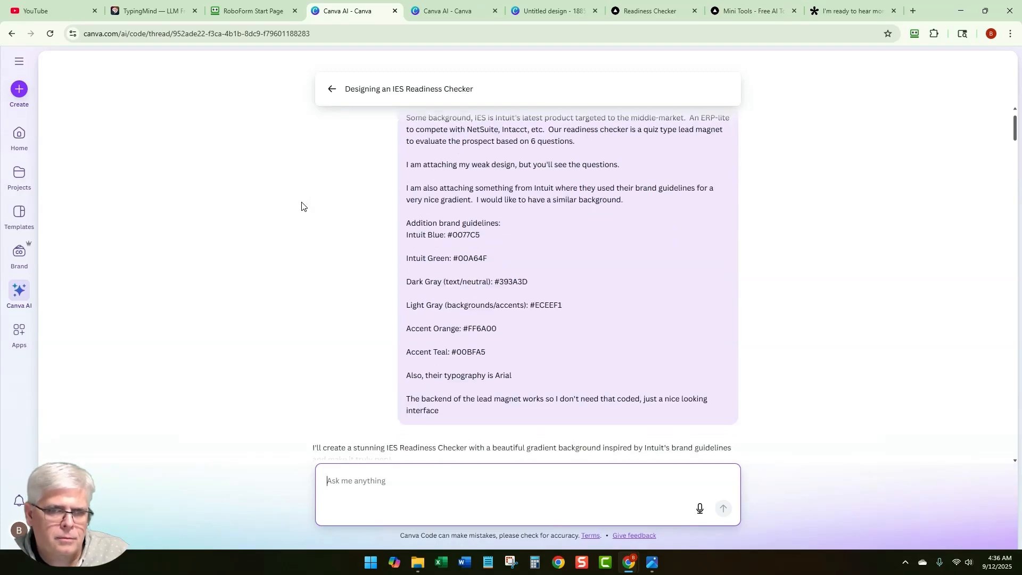
{"action": "scroll", "coordinate": [302, 206], "scroll_direction": "down", "scroll_amount": 15}
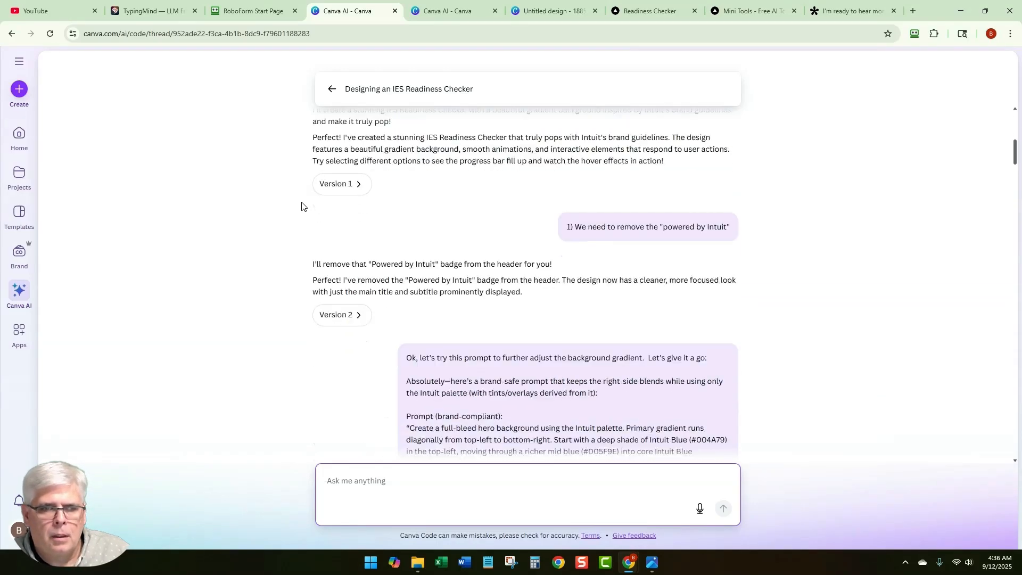
{"action": "scroll", "coordinate": [301, 206], "scroll_direction": "down", "scroll_amount": 7}
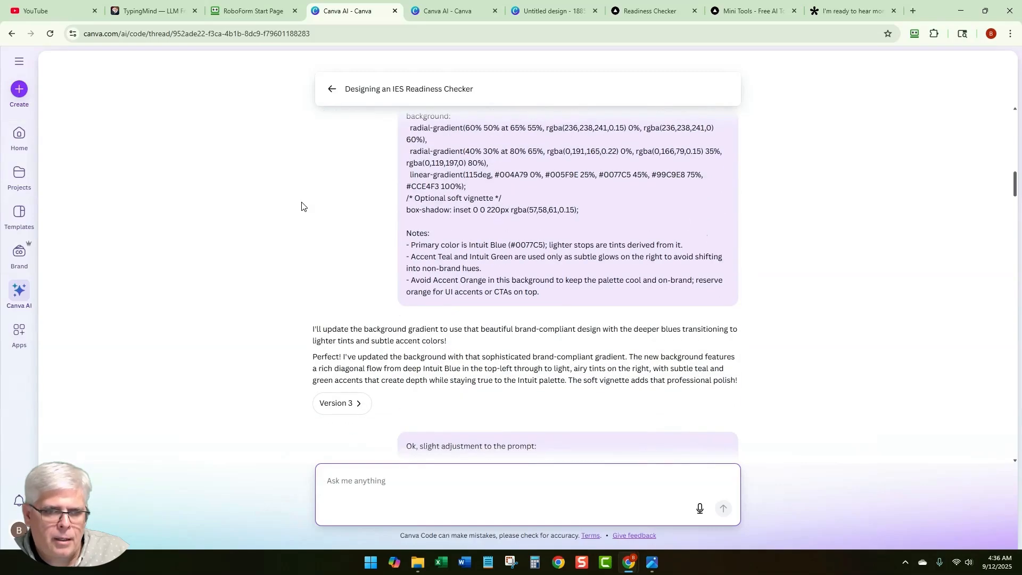
{"action": "scroll", "coordinate": [302, 207], "scroll_direction": "down", "scroll_amount": 15}
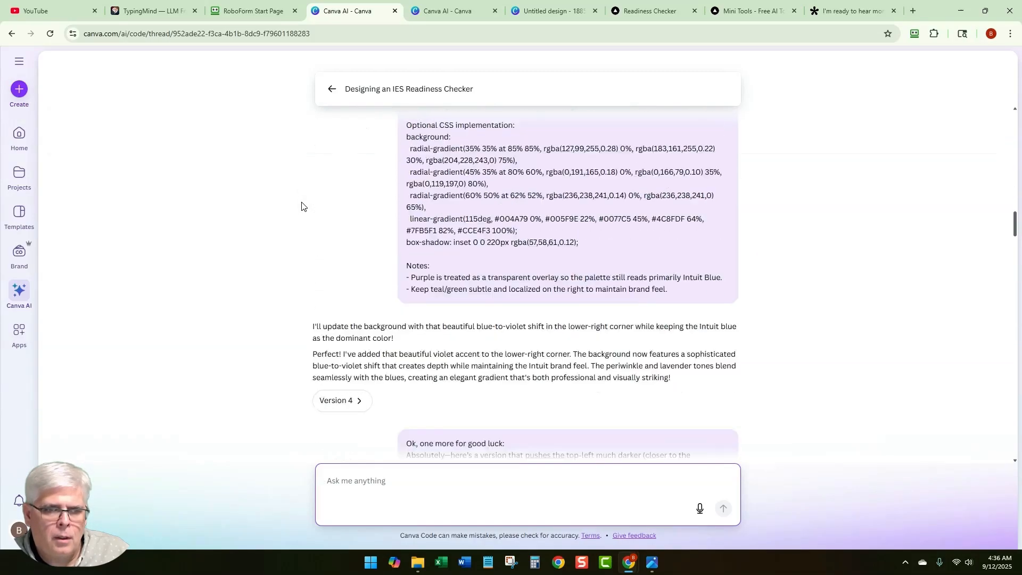
{"action": "scroll", "coordinate": [302, 207], "scroll_direction": "down", "scroll_amount": 12}
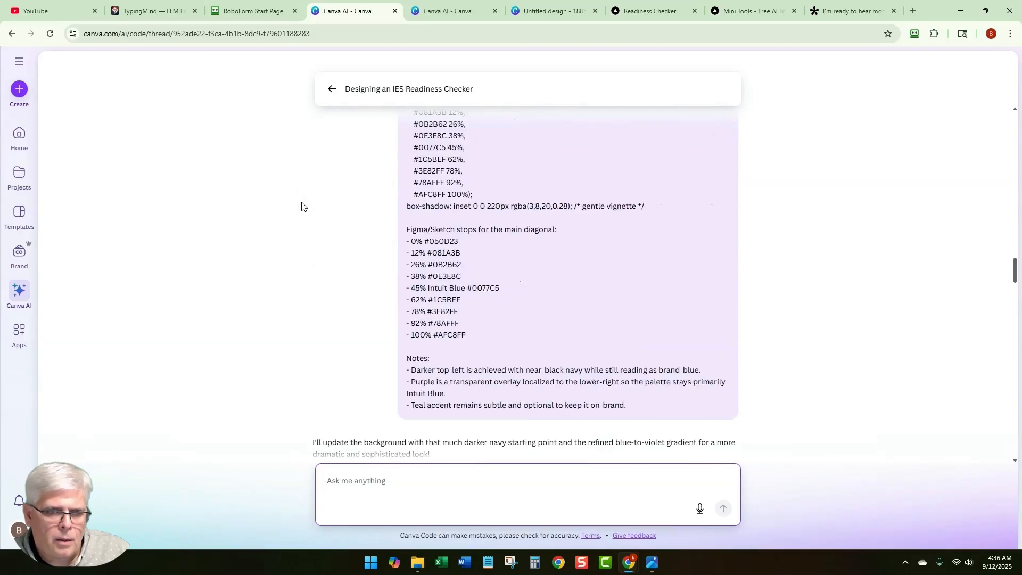
{"action": "left_click", "coordinate": [341, 201]}
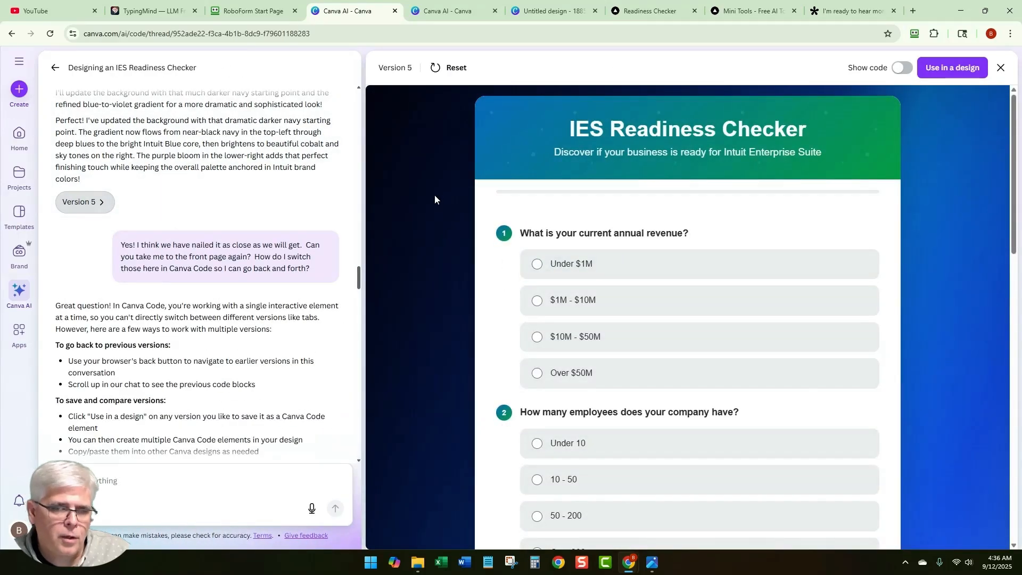
Examine the Version 5 checker as a whole page against its gradient background, and read its questions at a larger size.
{"action": "key", "text": "ctrl+minus"}
{"action": "key", "text": "ctrl+minus"}
{"action": "key", "text": "ctrl+minus"}
{"action": "key", "text": "ctrl+minus"}
{"action": "key", "text": "ctrl+minus"}
{"action": "key", "text": "ctrl+minus"}
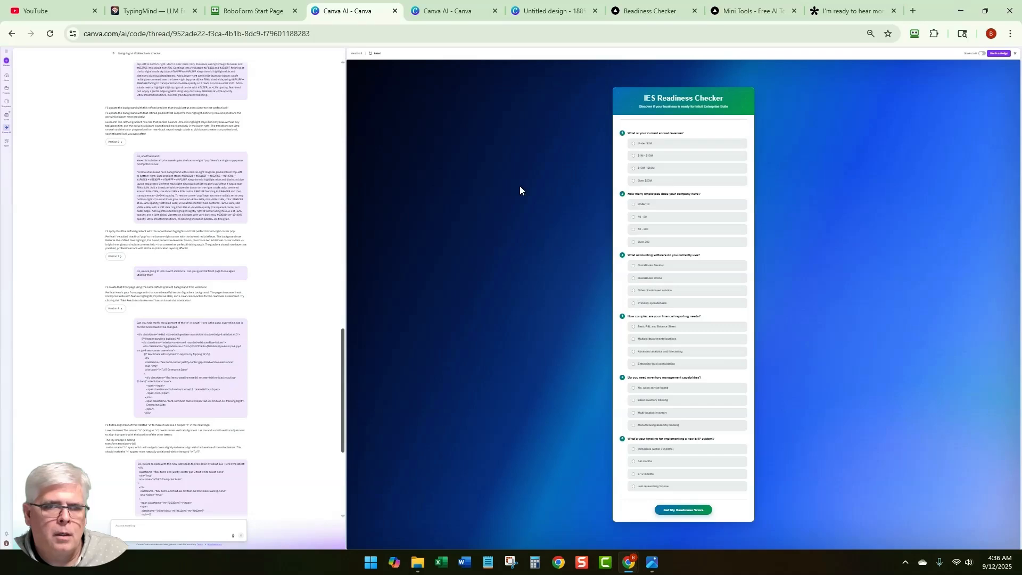
{"action": "key", "text": "ctrl+0"}
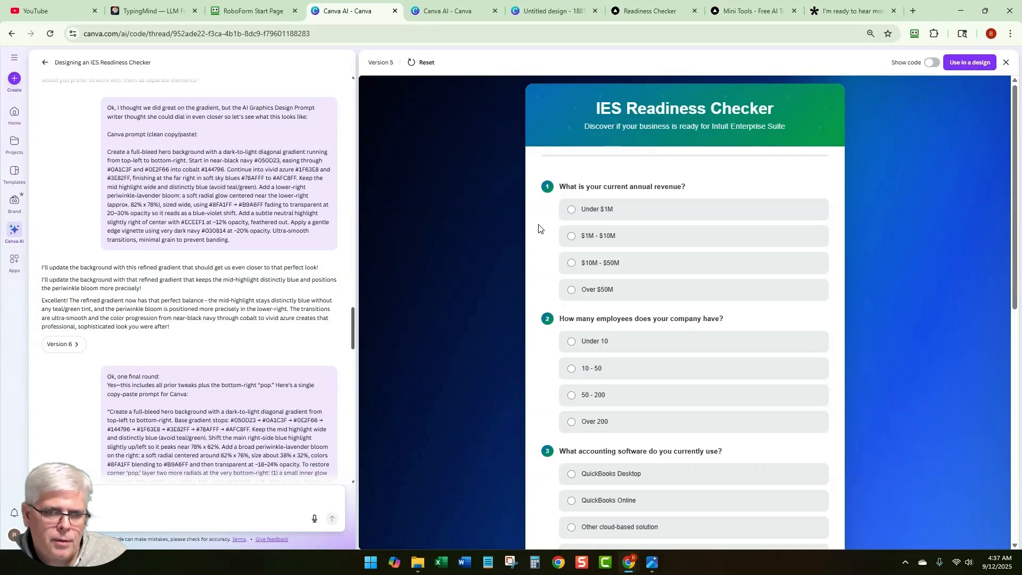
{"action": "scroll", "coordinate": [539, 229], "scroll_direction": "down", "scroll_amount": 8}
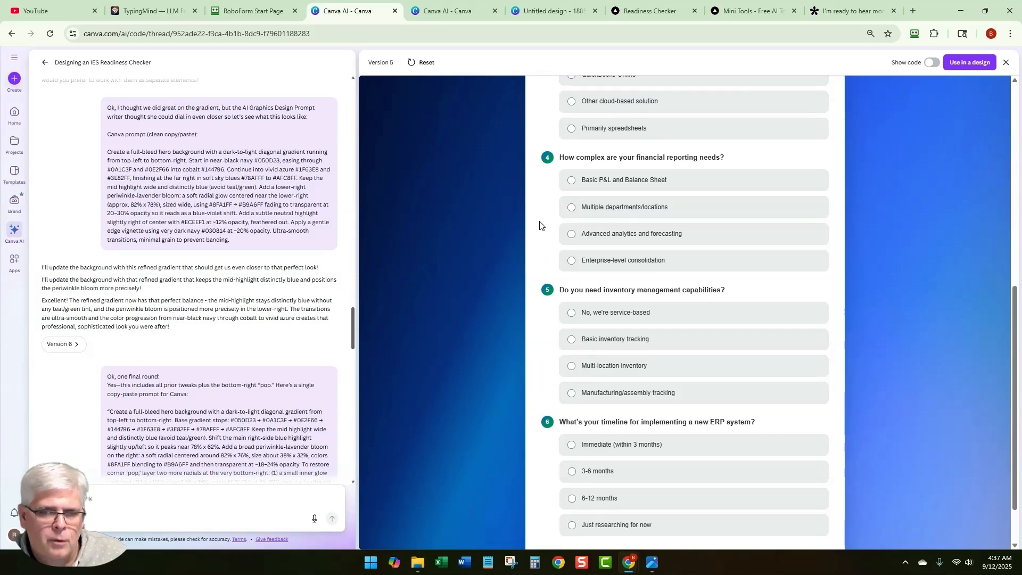
Fit the entire Version 5 checker in view and move the Intuit Enterprise Suite banner design into its own browser window for comparison.
{"action": "key", "text": "ctrl+minus"}
{"action": "key", "text": "ctrl+minus"}
{"action": "key", "text": "ctrl+minus"}
{"action": "key", "text": "ctrl+minus"}
{"action": "key", "text": "ctrl+minus"}
{"action": "key", "text": "ctrl+minus"}
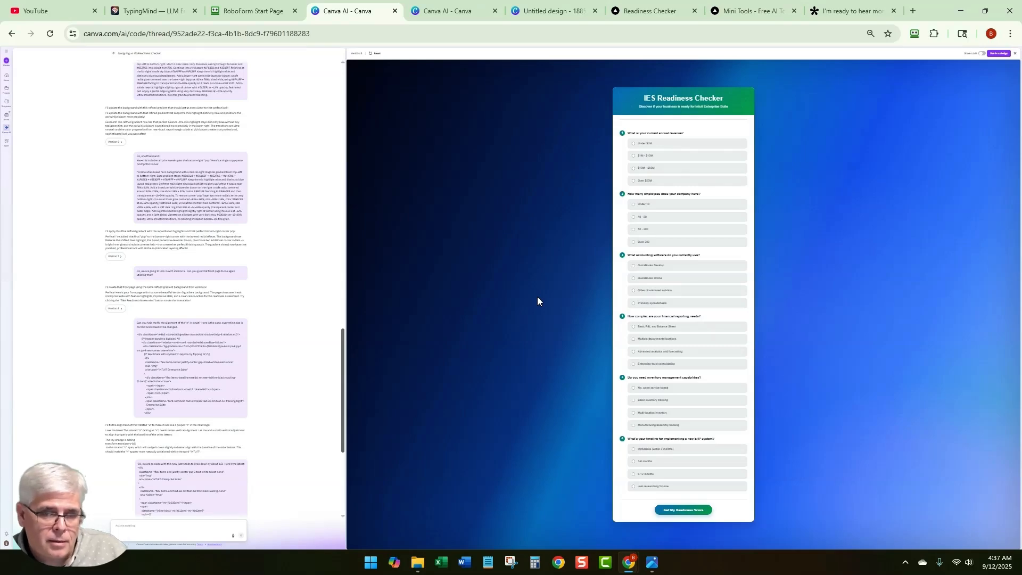
{"action": "left_click", "coordinate": [554, 11]}
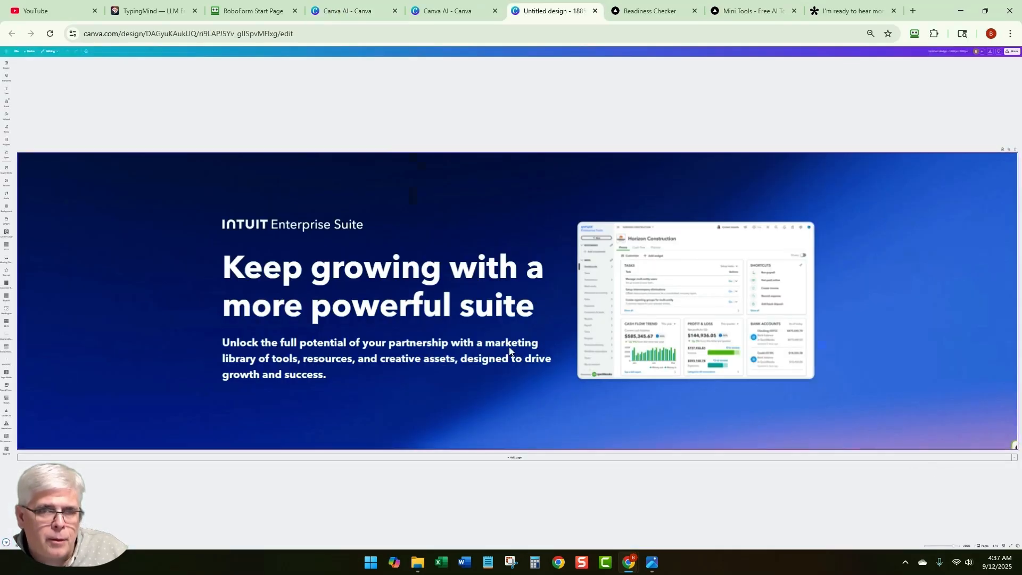
{"action": "left_click_drag", "start_coordinate": [566, 16], "coordinate": [213, 33]}
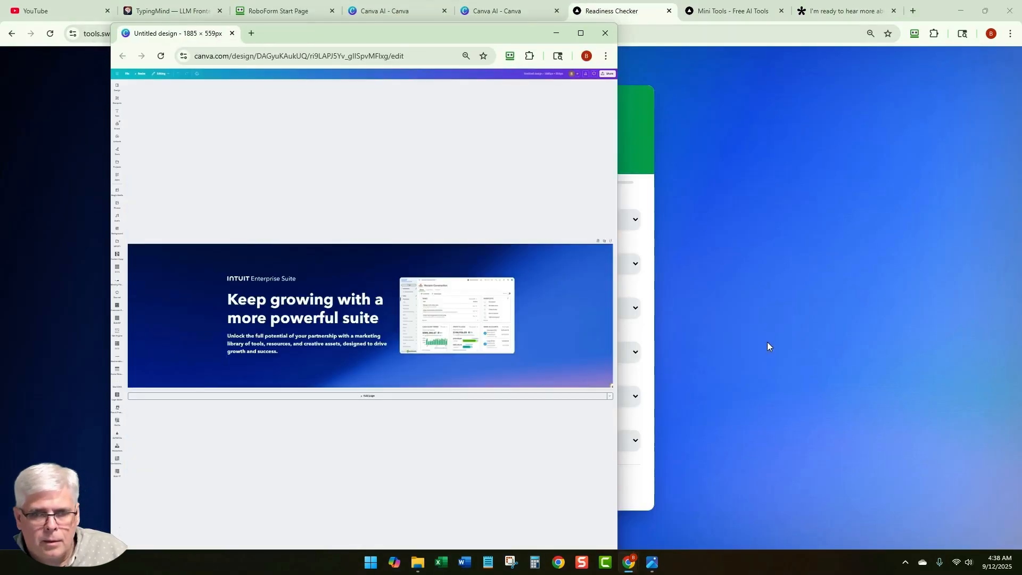
Return to the Designing an IES Readiness Checker thread in Canva AI and enlarge the page to 75%.
{"action": "left_click", "coordinate": [766, 356]}
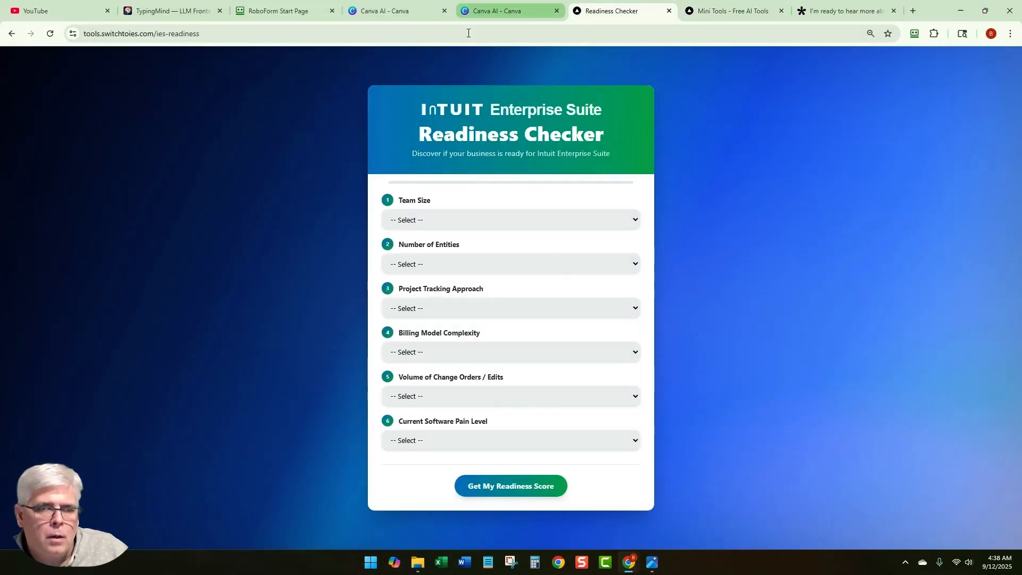
{"action": "left_click", "coordinate": [509, 11]}
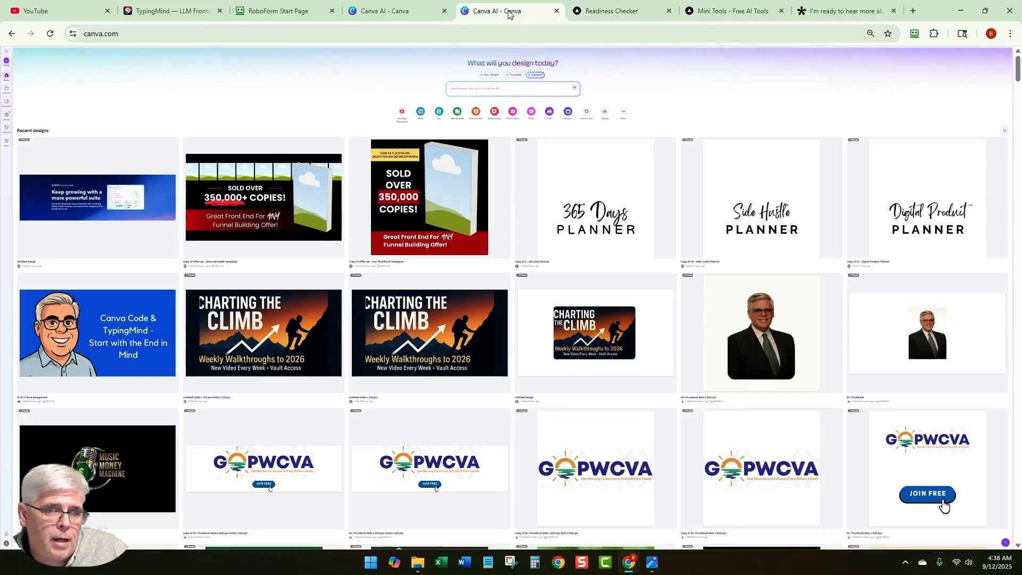
{"action": "left_click", "coordinate": [405, 12]}
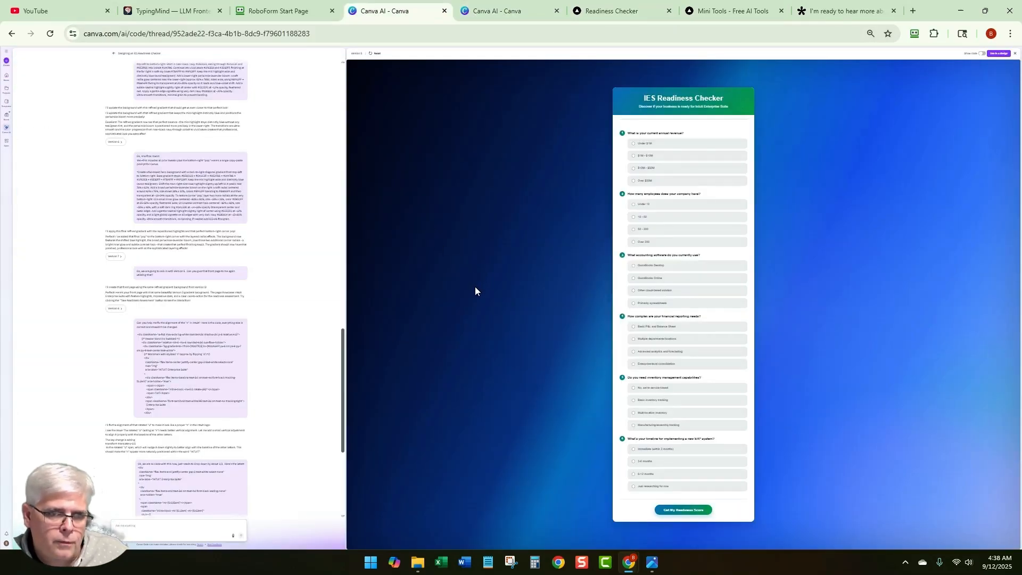
{"action": "key", "text": "ctrl+plus"}
{"action": "key", "text": "ctrl+plus"}
{"action": "key", "text": "ctrl+plus"}
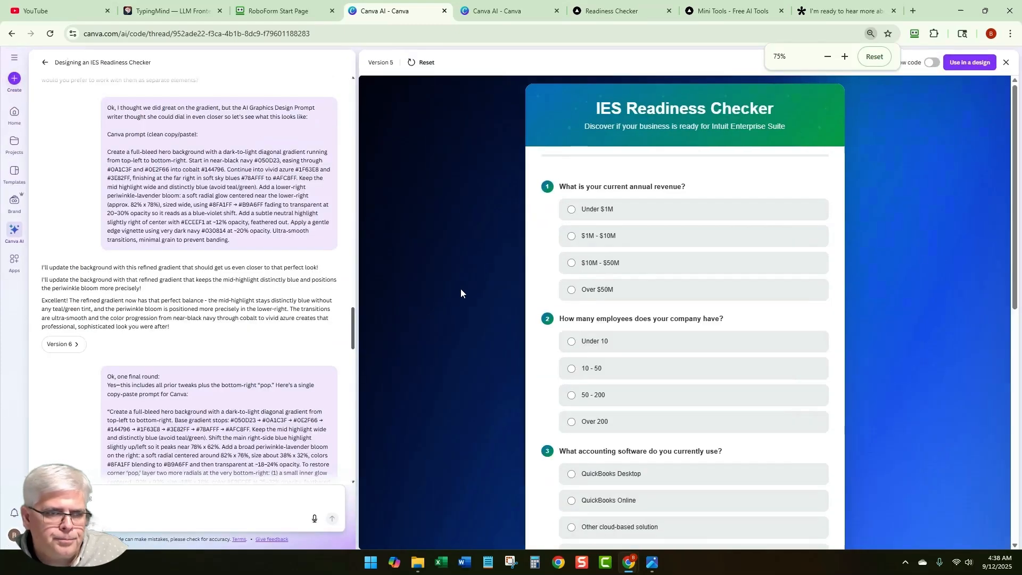
Preview Version 6 of the checker from the thread and look through its questions against the gradient background.
{"action": "scroll", "coordinate": [110, 289], "scroll_direction": "down", "scroll_amount": 3}
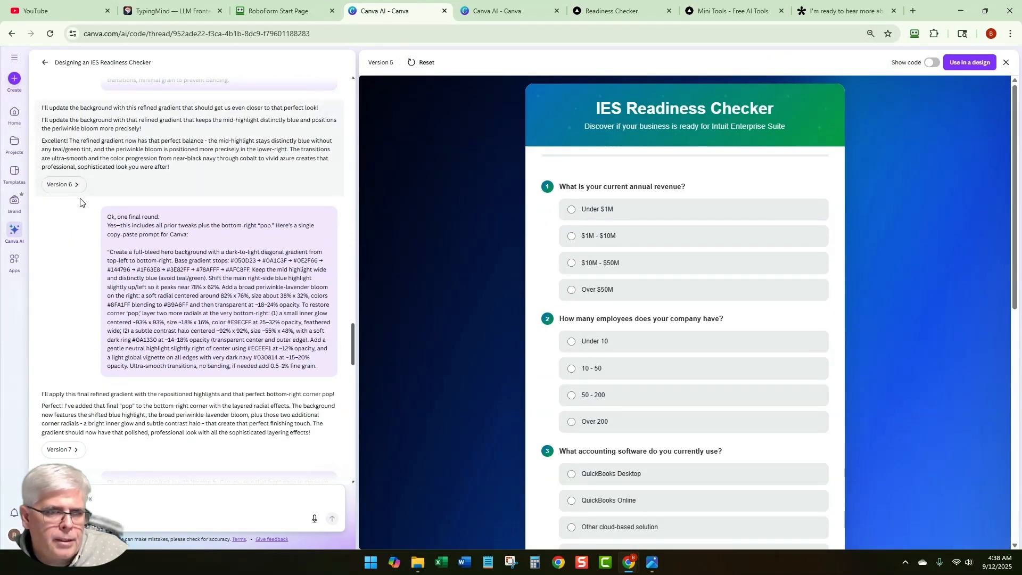
{"action": "left_click", "coordinate": [72, 184]}
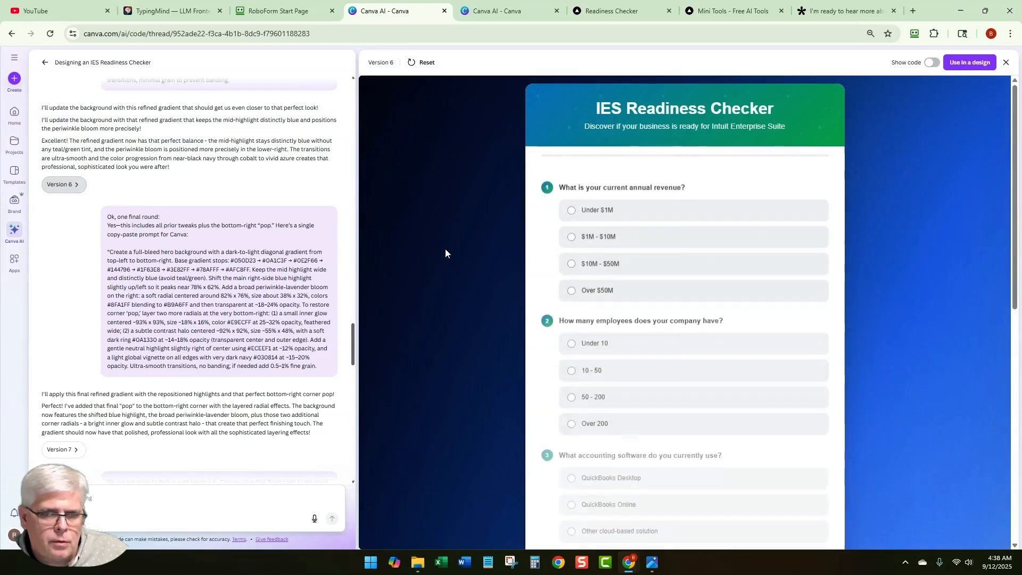
{"action": "scroll", "coordinate": [445, 248], "scroll_direction": "down", "scroll_amount": 4}
{"action": "scroll", "coordinate": [445, 248], "scroll_direction": "down", "scroll_amount": 5}
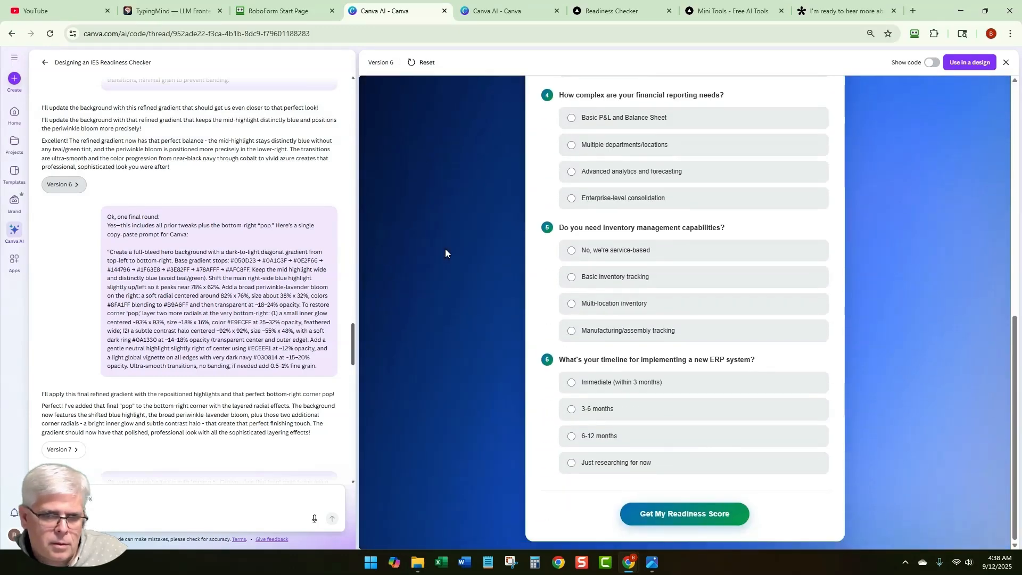
Preview Version 7 of the checker and look through its questions down to the Get My Readiness Score button.
{"action": "left_click", "coordinate": [59, 451]}
{"action": "scroll", "coordinate": [395, 298], "scroll_direction": "down", "scroll_amount": 4}
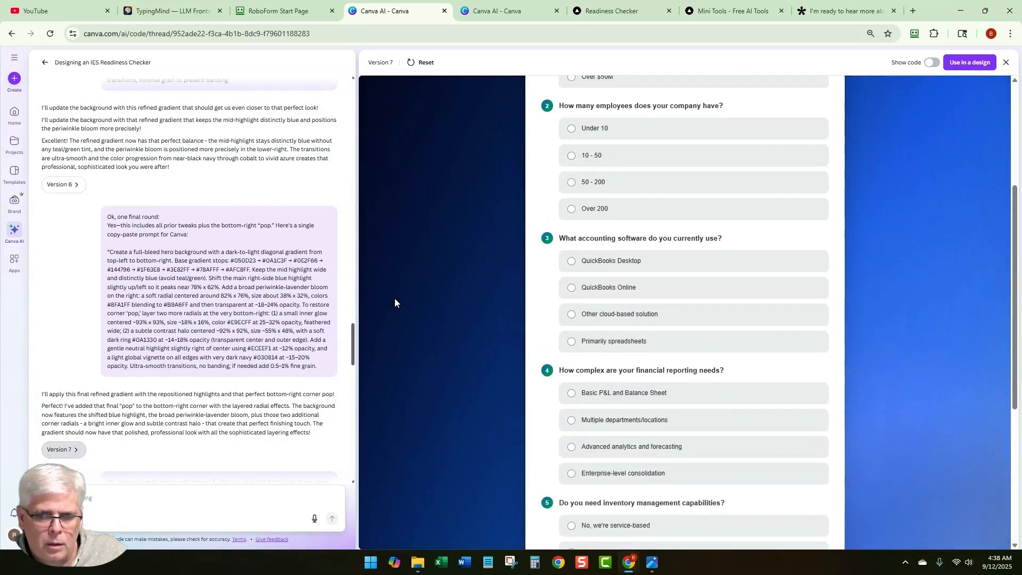
{"action": "scroll", "coordinate": [394, 302], "scroll_direction": "down", "scroll_amount": 5}
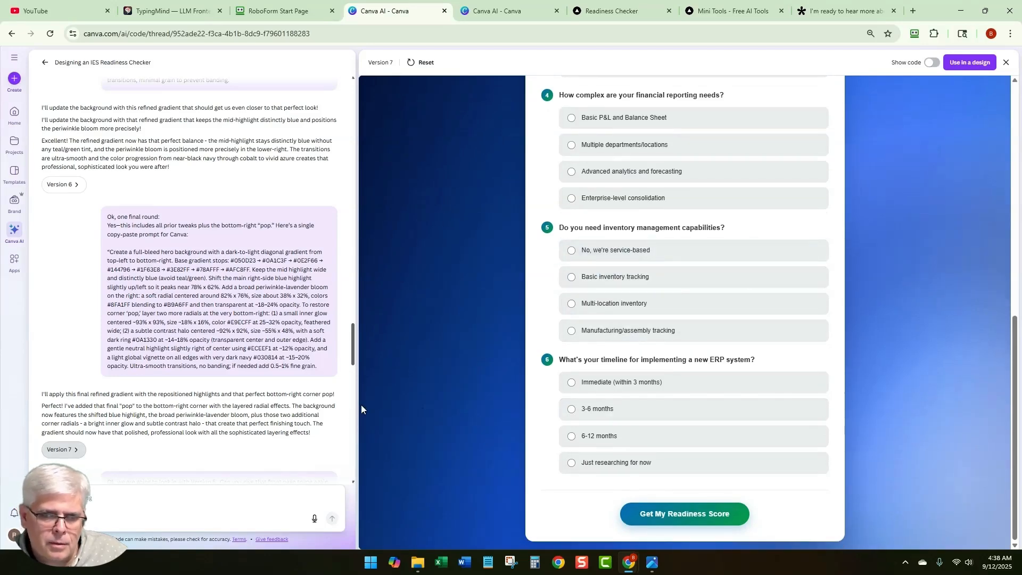
Go back to Version 5 of the checker and view its source code briefly before restoring the preview.
{"action": "scroll", "coordinate": [144, 281], "scroll_direction": "up", "scroll_amount": 10}
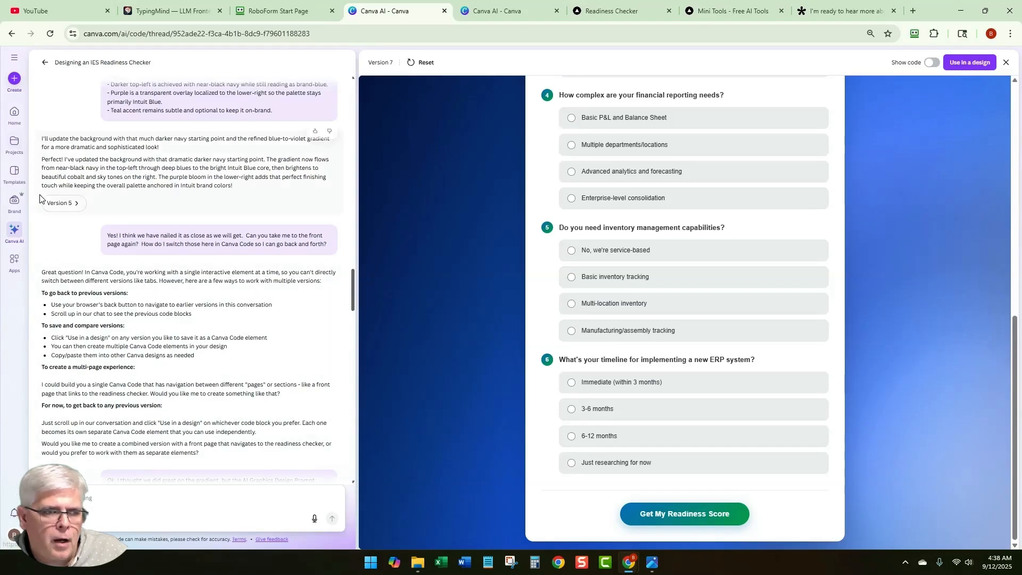
{"action": "left_click", "coordinate": [61, 203]}
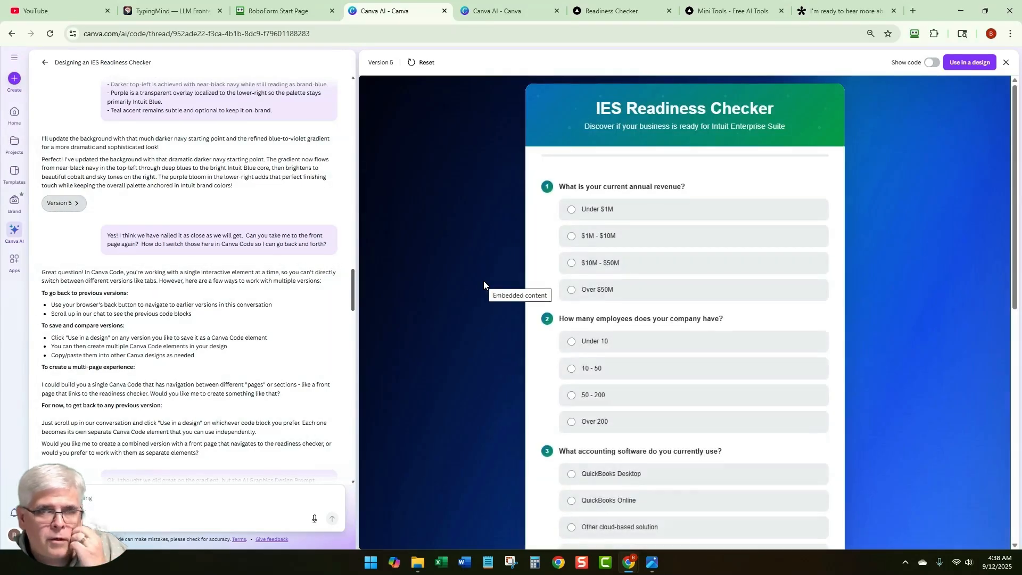
{"action": "left_click", "coordinate": [933, 63]}
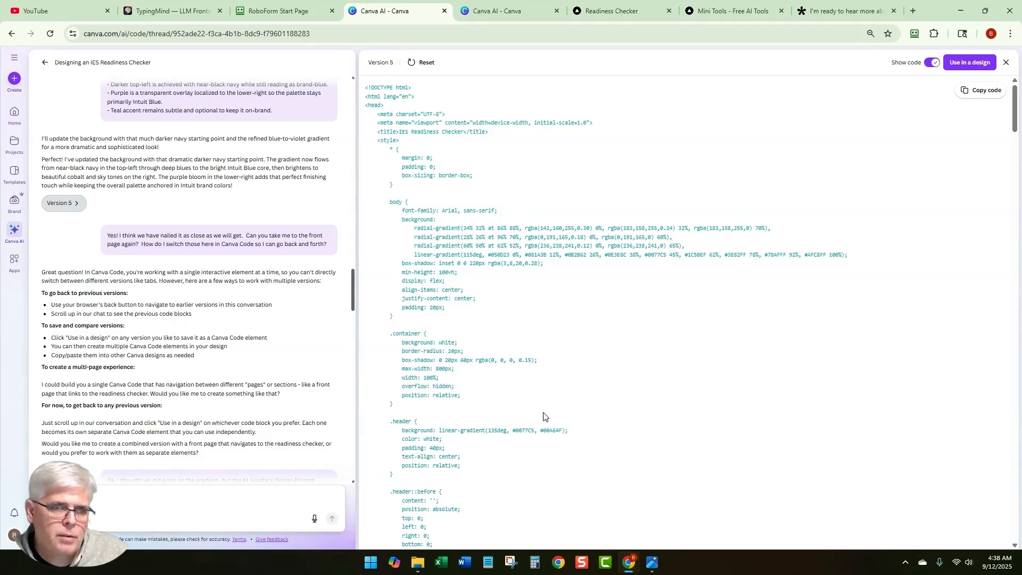
{"action": "left_click", "coordinate": [932, 62]}
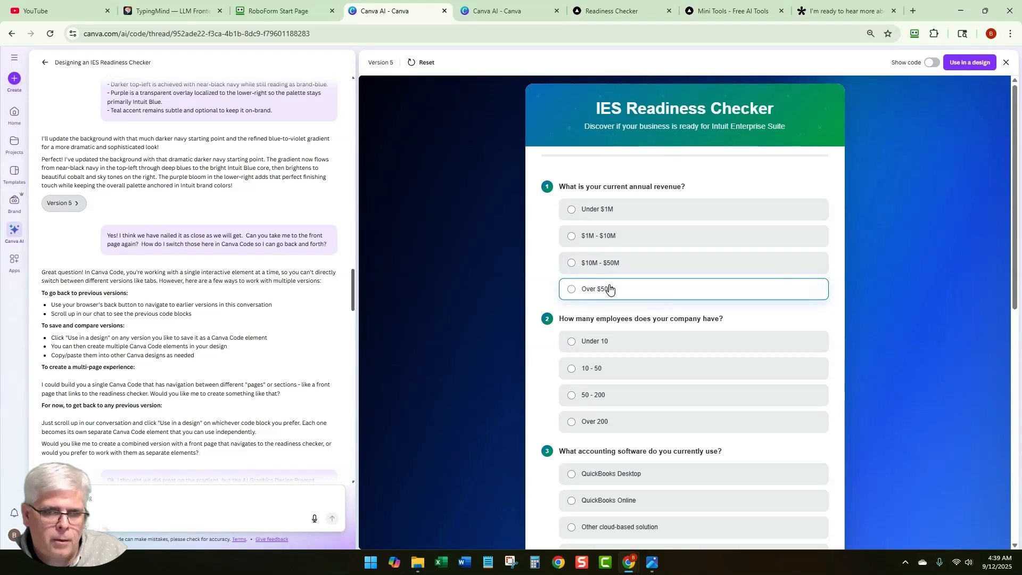
Look through all six questions of the Version 5 checker preview and return to its header.
{"action": "scroll", "coordinate": [530, 287], "scroll_direction": "down", "scroll_amount": 1}
{"action": "scroll", "coordinate": [530, 287], "scroll_direction": "down", "scroll_amount": 5}
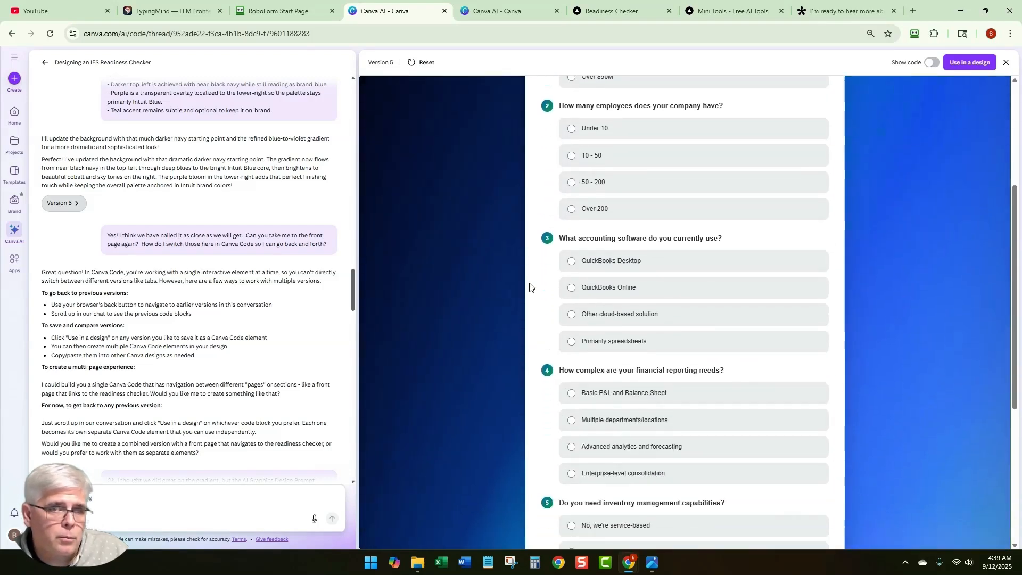
{"action": "scroll", "coordinate": [530, 287], "scroll_direction": "down", "scroll_amount": 3}
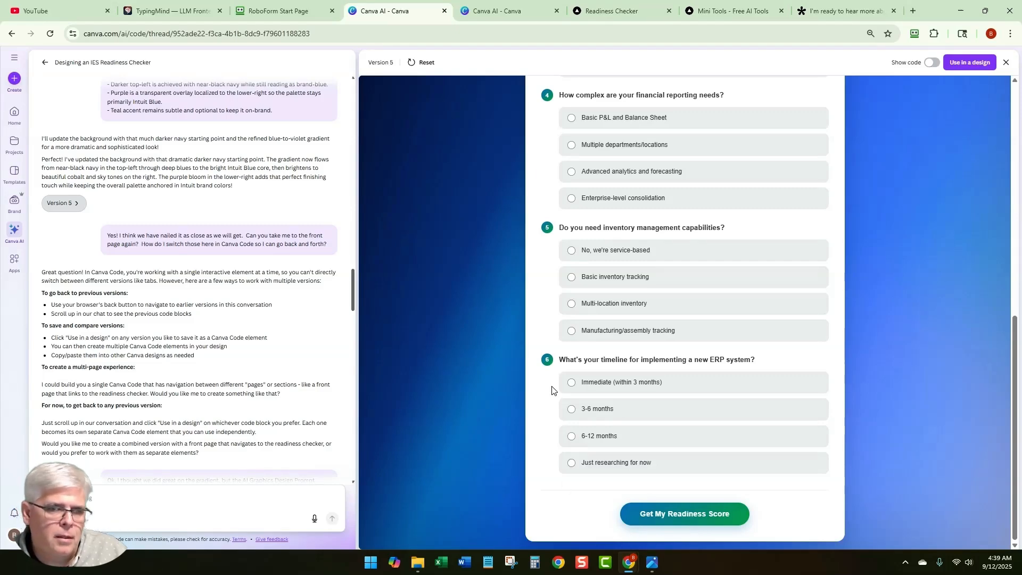
{"action": "scroll", "coordinate": [547, 379], "scroll_direction": "up", "scroll_amount": 4}
{"action": "scroll", "coordinate": [547, 380], "scroll_direction": "up", "scroll_amount": 5}
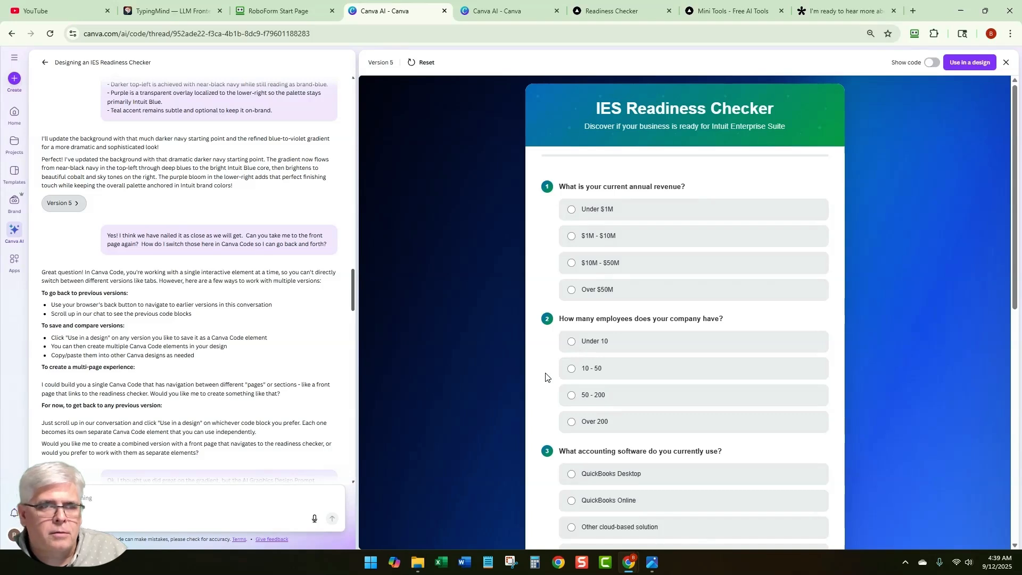
Compare the plain ies-readiness-v2 form with the Version 5 preview and display the Version 5 source code in the Canva thread.
{"action": "left_click", "coordinate": [726, 16]}
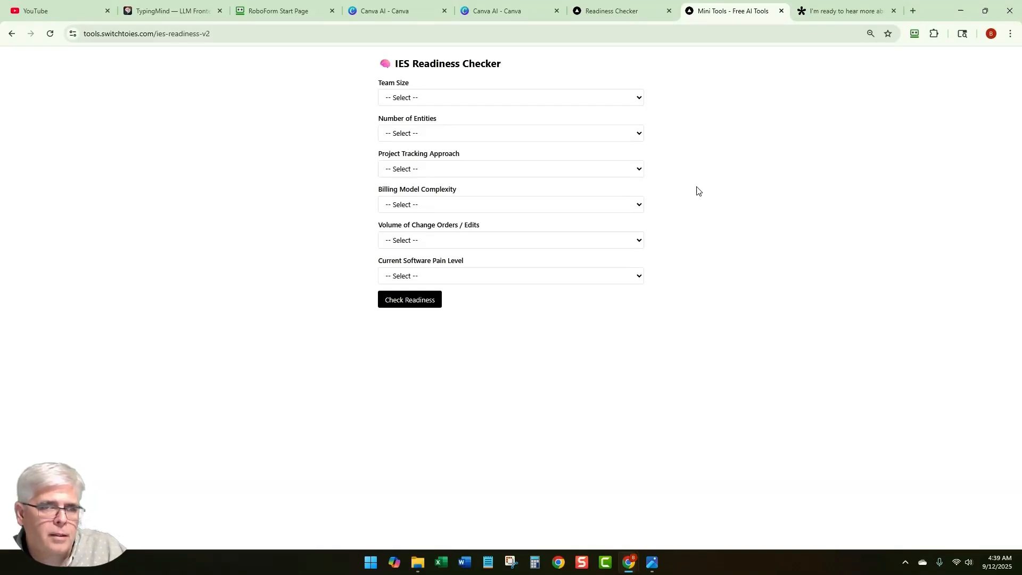
{"action": "left_click", "coordinate": [400, 13]}
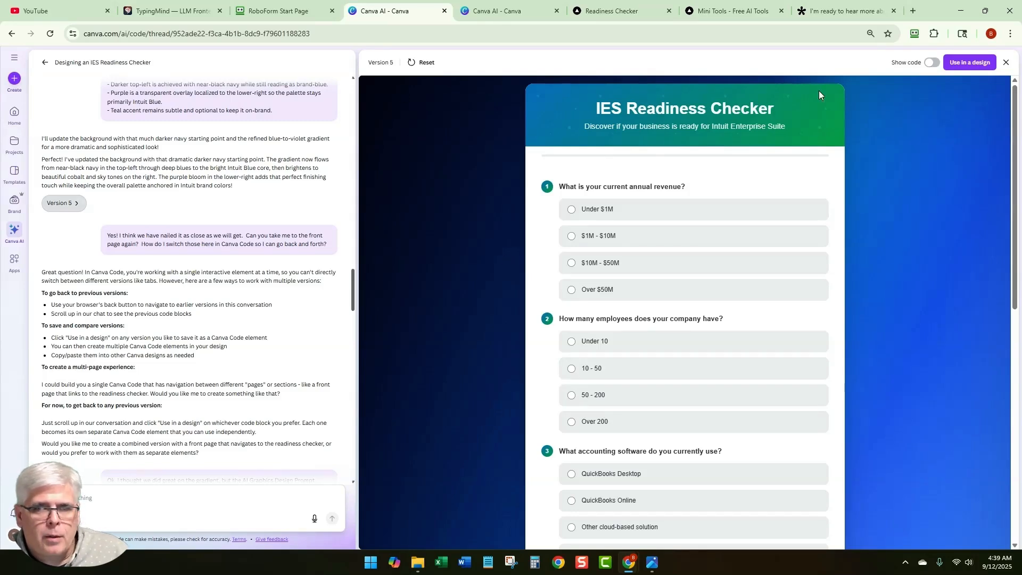
{"action": "left_click", "coordinate": [932, 62]}
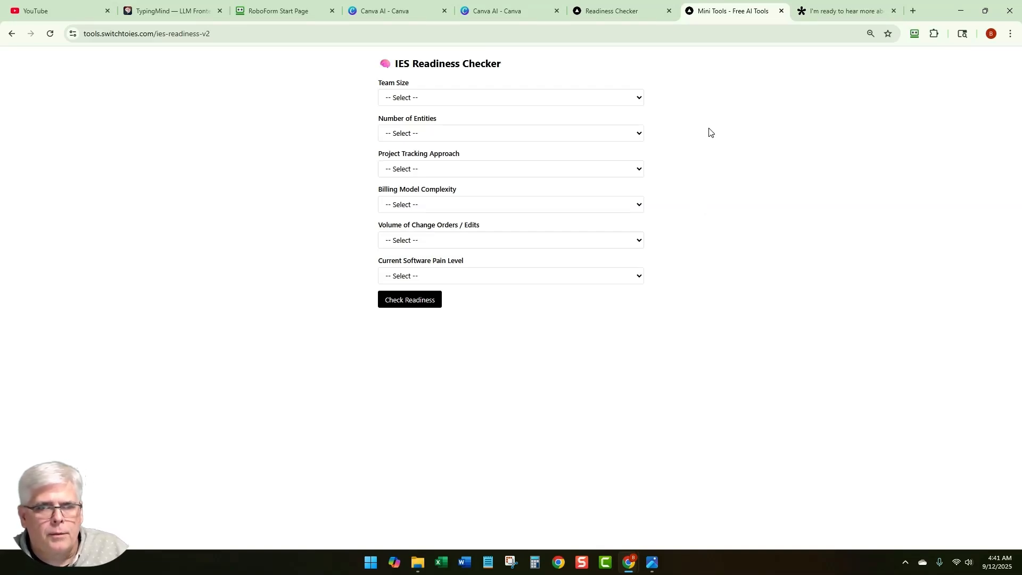
{"action": "left_click", "coordinate": [495, 11]}
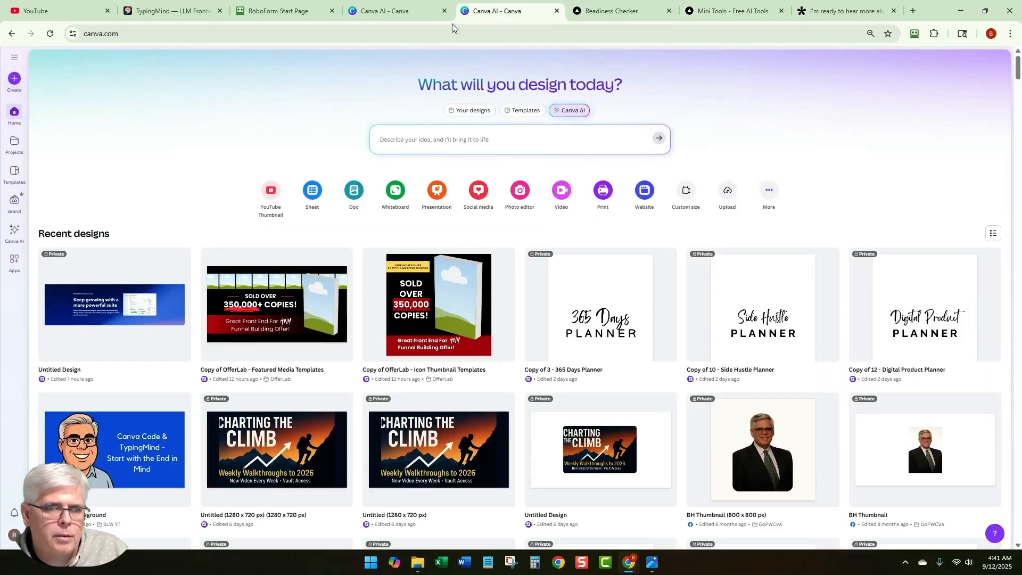
{"action": "left_click", "coordinate": [405, 10]}
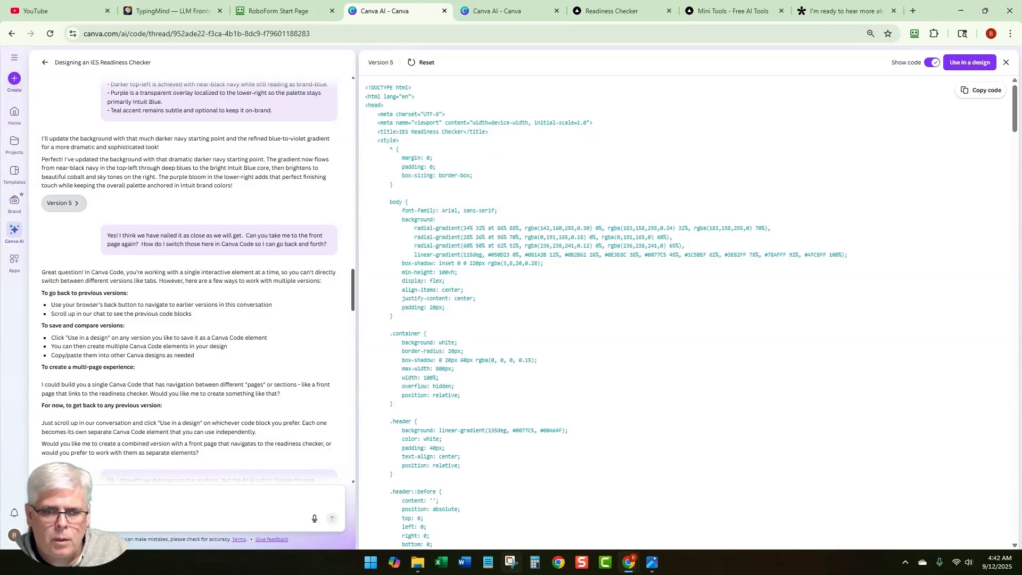
Switch to the Photos app and review the checker screenshots in order, from Screenshot 2025-09-12 002643.png to Screenshot 2025-09-12 012646.png.
{"action": "left_click", "coordinate": [650, 563]}
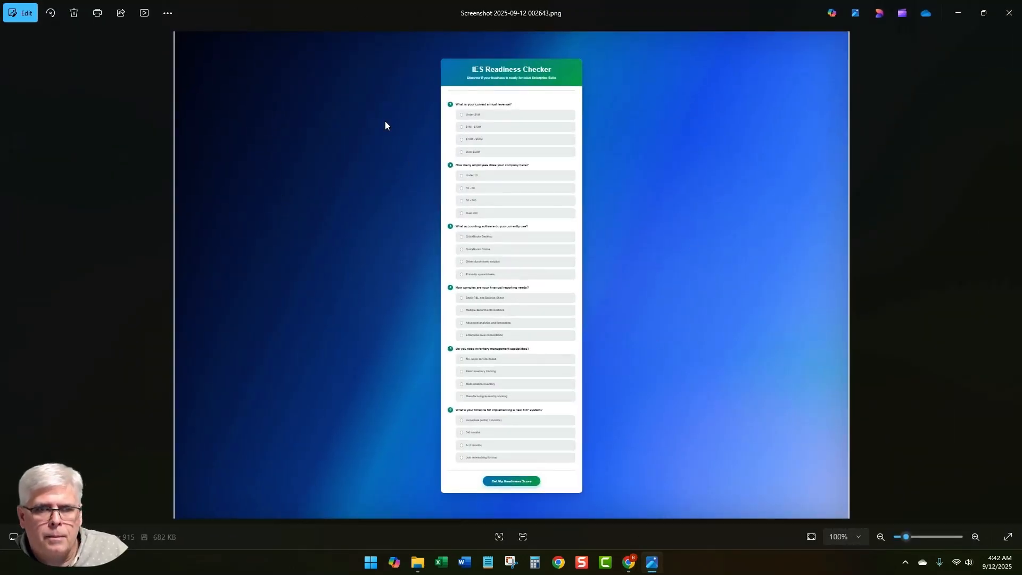
{"action": "scroll", "coordinate": [399, 139], "scroll_direction": "up", "scroll_amount": 4}
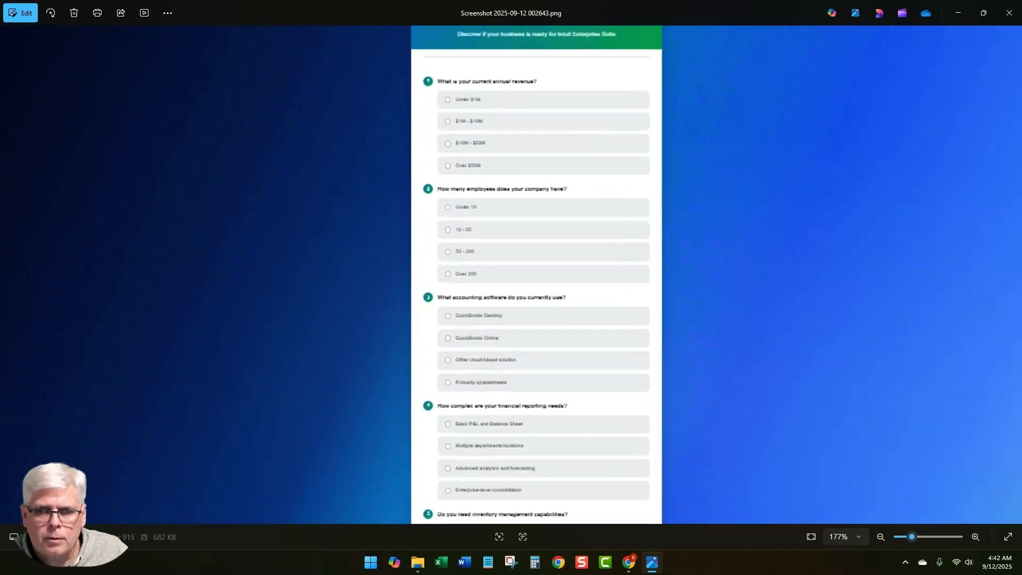
{"action": "left_click", "coordinate": [1012, 275]}
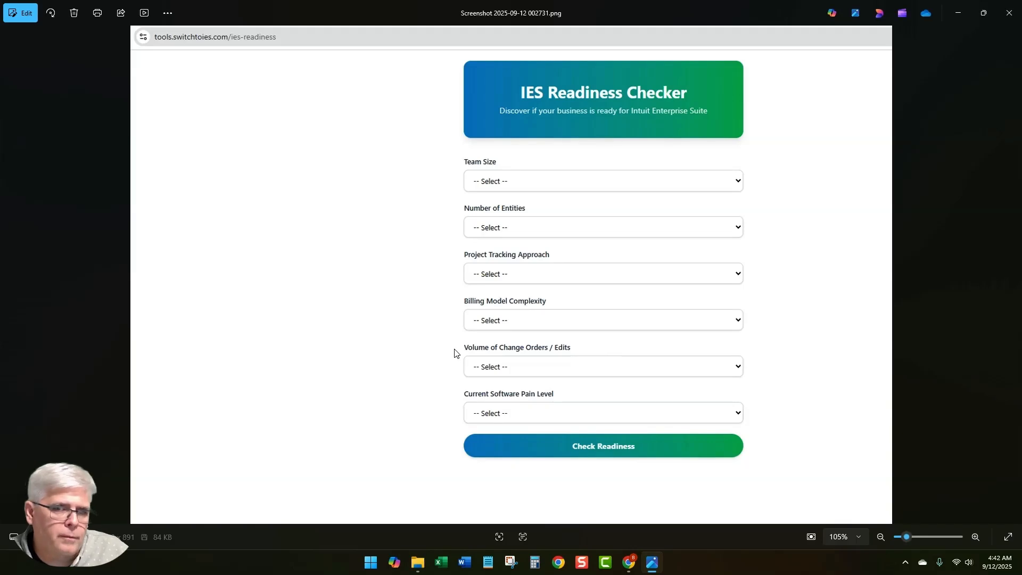
{"action": "left_click", "coordinate": [1011, 274]}
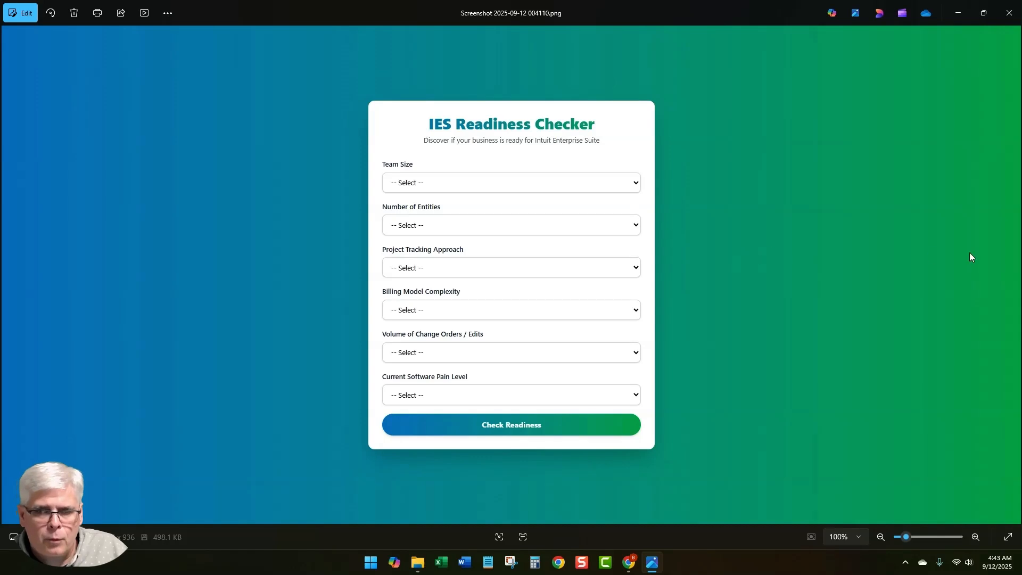
{"action": "mouse_move", "coordinate": [1013, 274]}
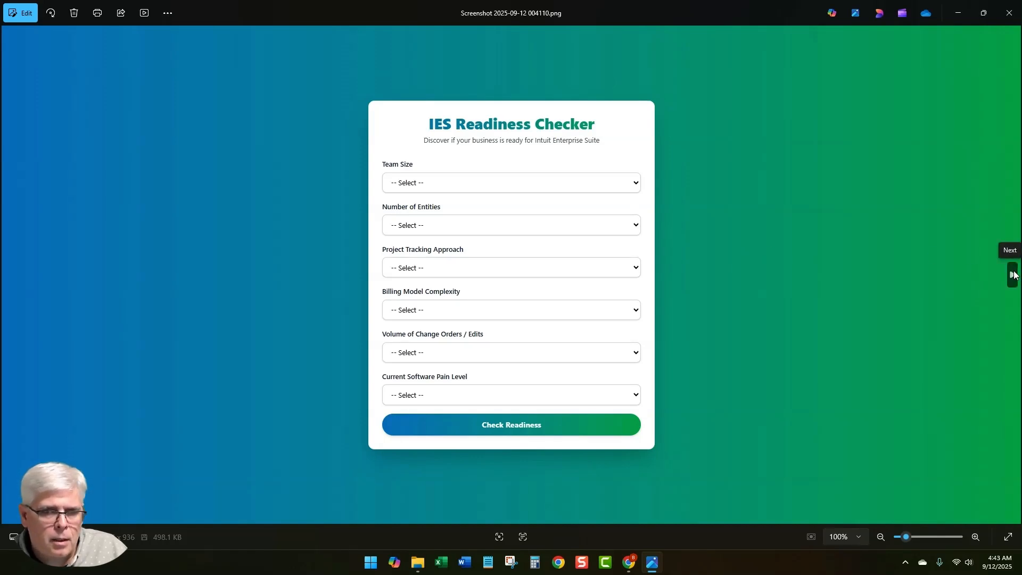
{"action": "left_click", "coordinate": [1013, 274]}
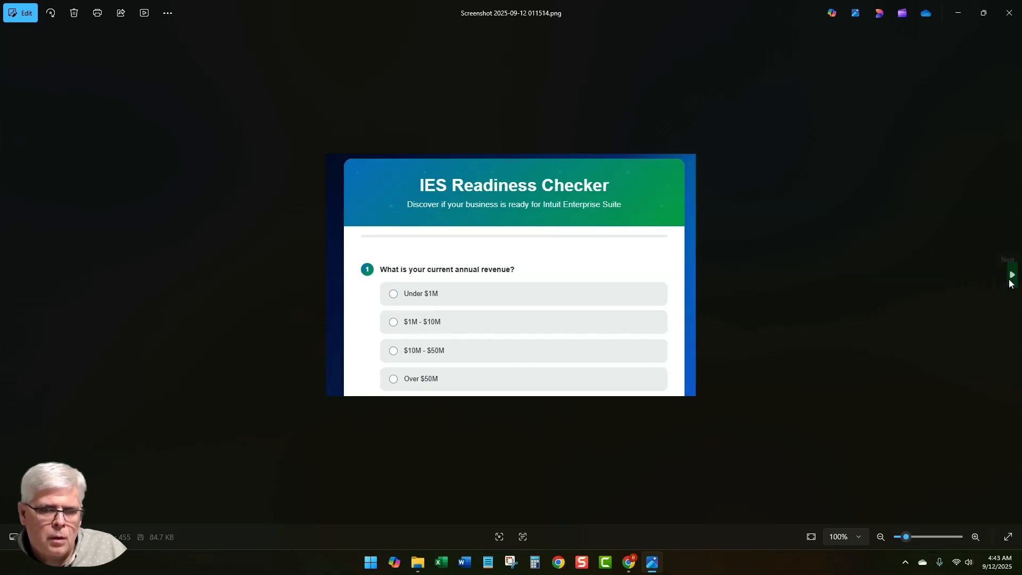
{"action": "left_click", "coordinate": [1012, 274]}
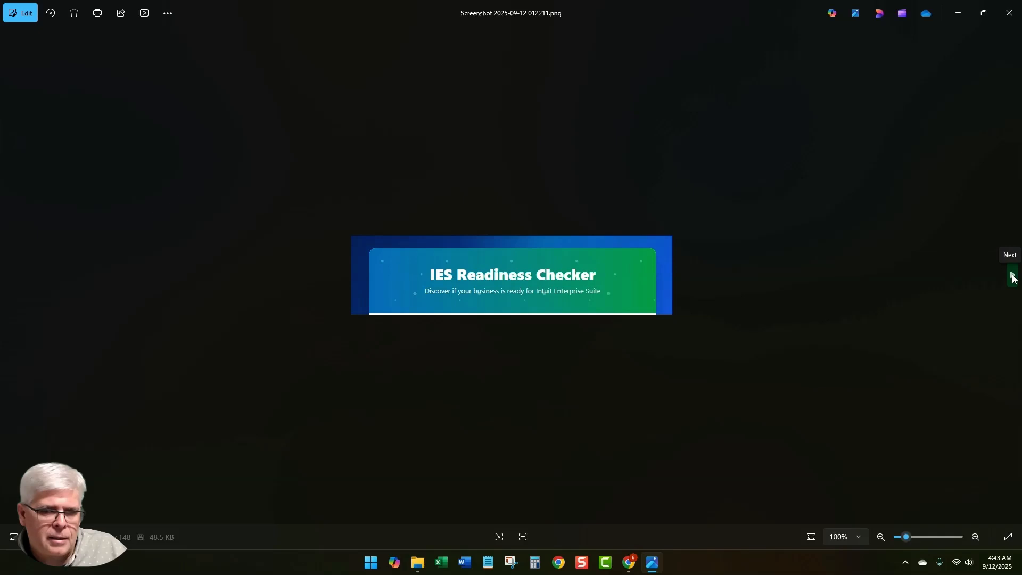
{"action": "left_click", "coordinate": [1013, 278]}
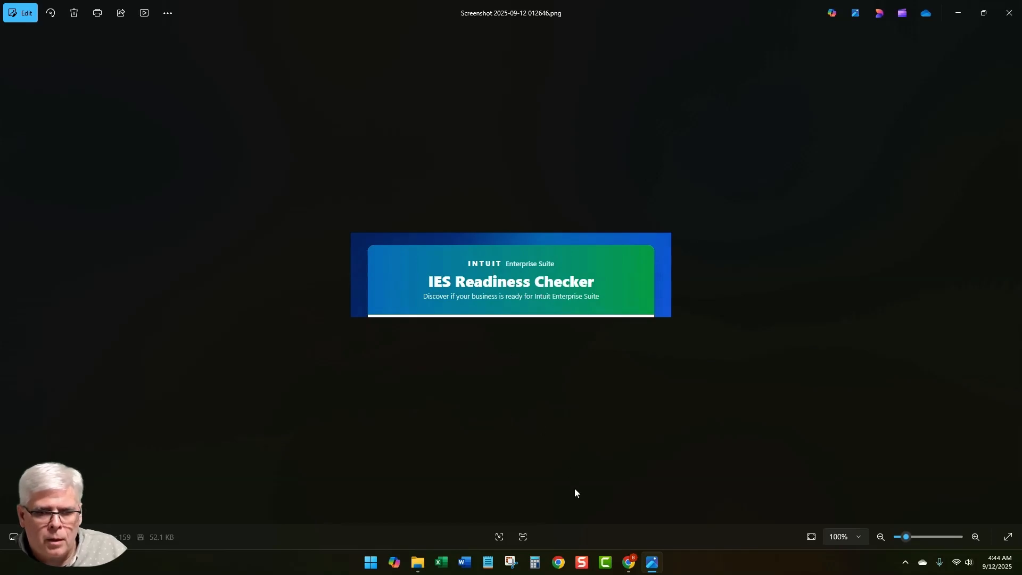
Open the Intuit Enterprise Suite banner from Canva's recent designs in Chrome, enlarge it to 218%, and compare its logo with the checker header screenshot.
{"action": "mouse_move", "coordinate": [652, 560]}
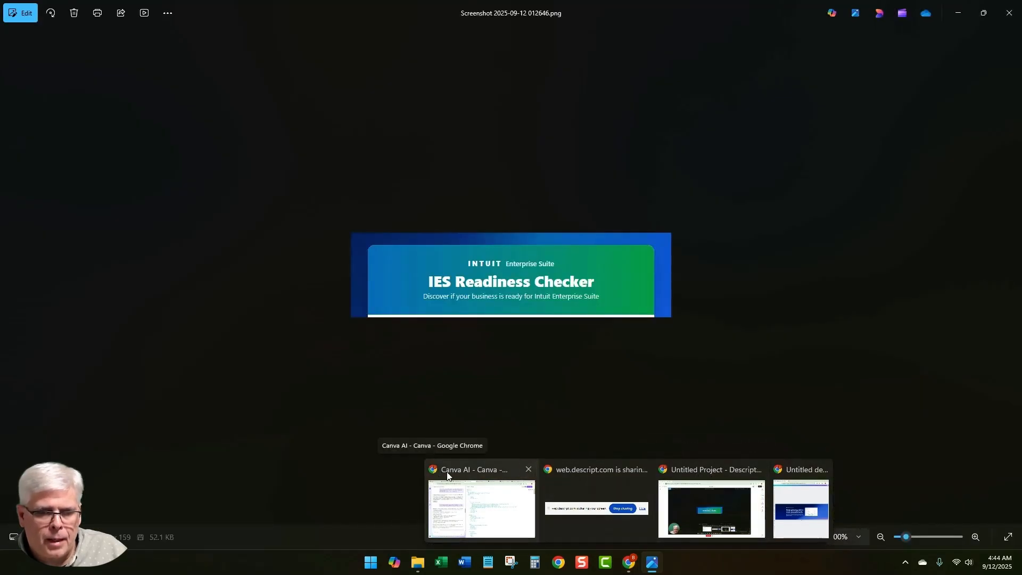
{"action": "left_click", "coordinate": [449, 476]}
{"action": "left_click", "coordinate": [493, 11]}
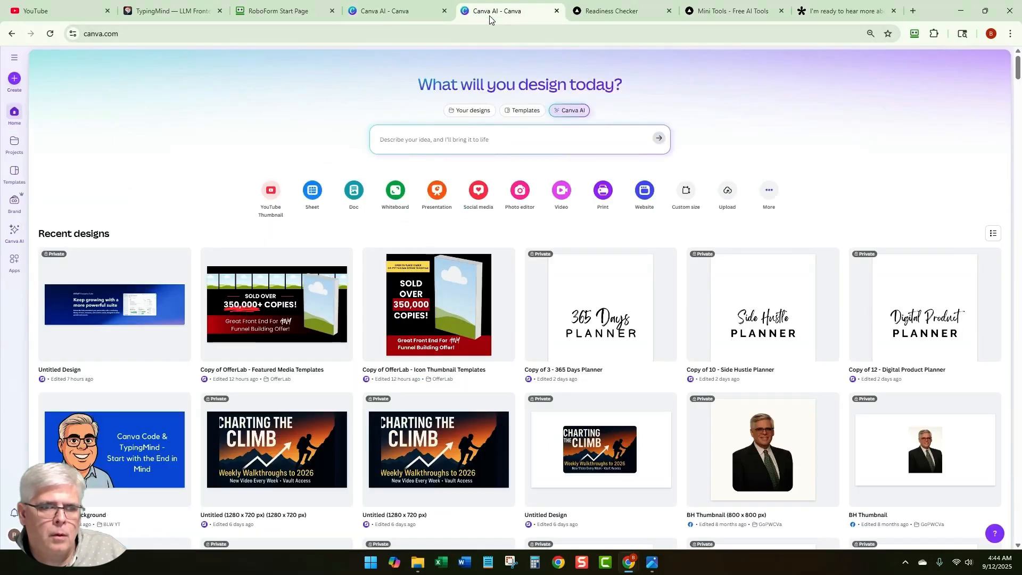
{"action": "left_click", "coordinate": [104, 313]}
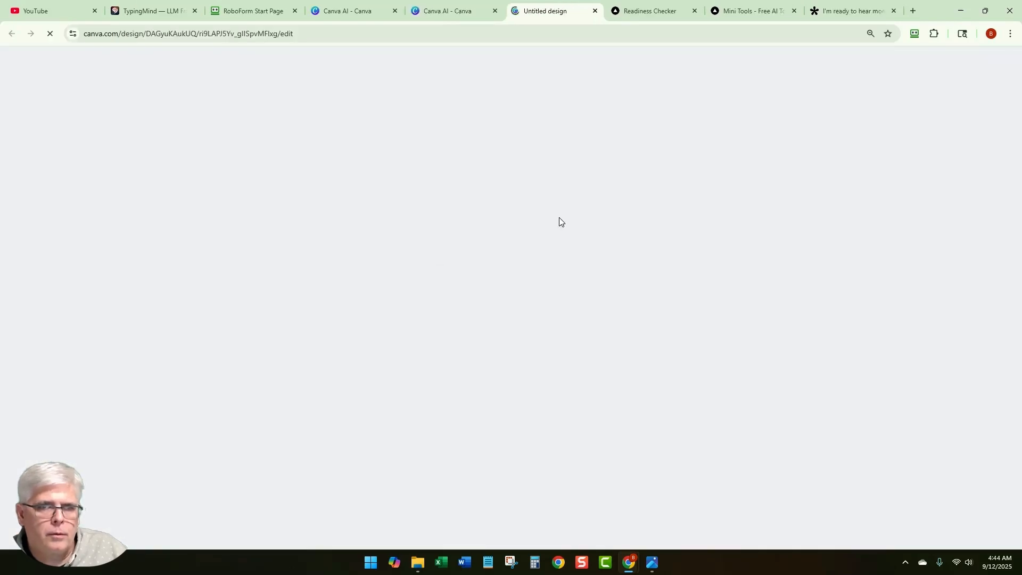
{"action": "scroll", "coordinate": [333, 269], "scroll_direction": "up", "scroll_amount": 2, "text": "ctrl"}
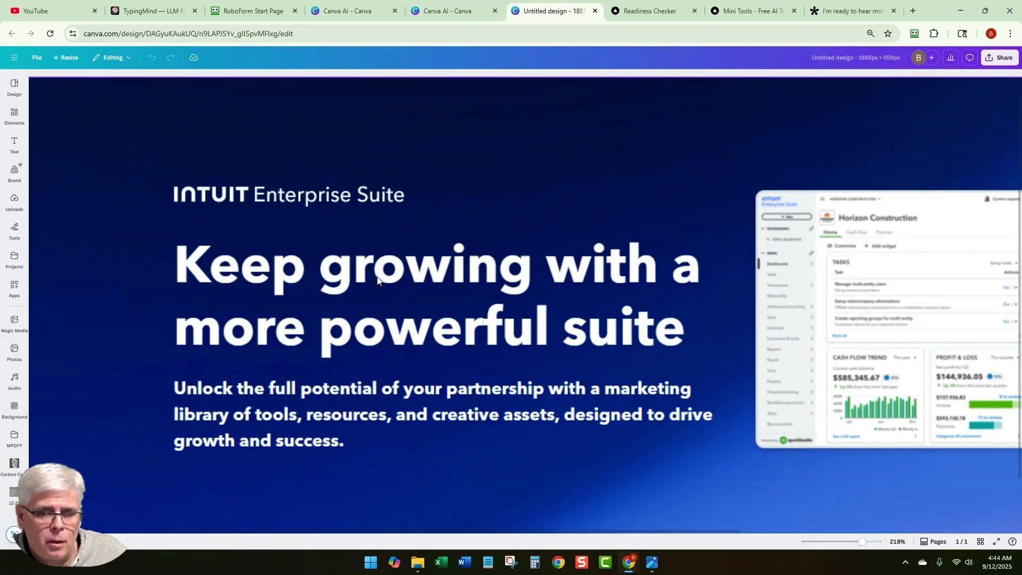
{"action": "left_click", "coordinate": [652, 562]}
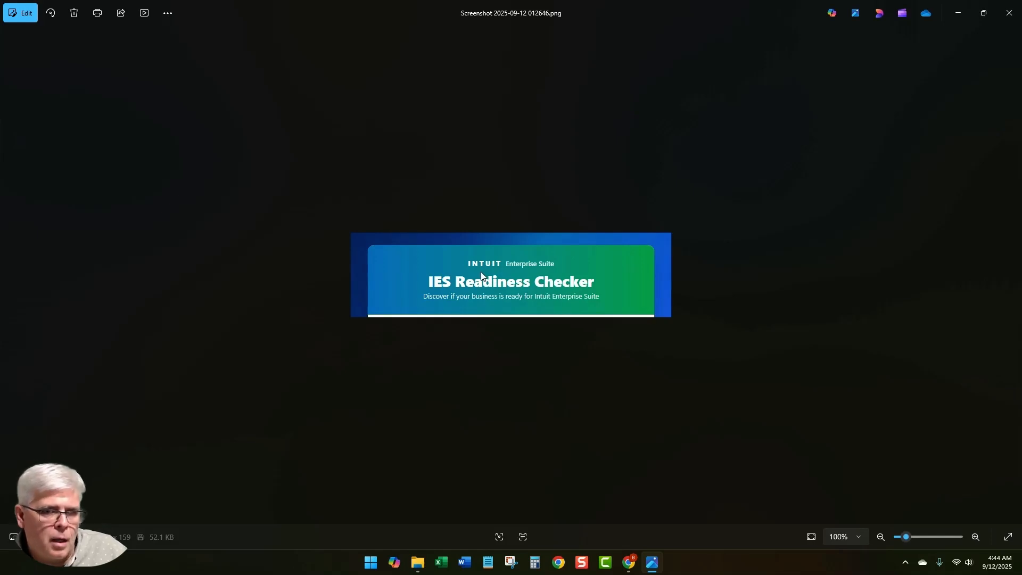
{"action": "left_click", "coordinate": [653, 563]}
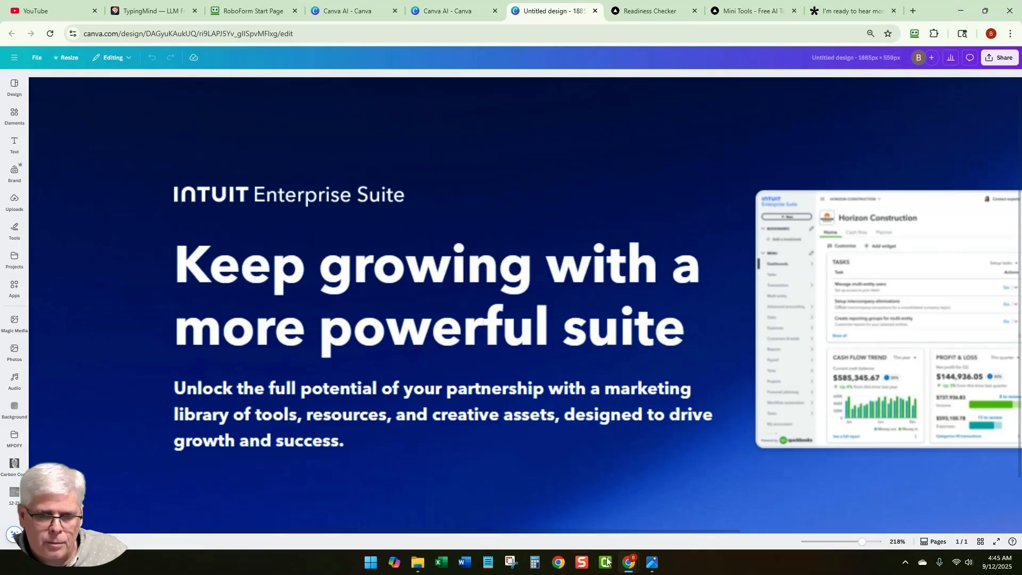
Switch back to the Photos app and review the checker screenshots from Screenshot 2025-09-12 012646.png through Screenshot 2025-09-12 014823.png.
{"action": "mouse_move", "coordinate": [626, 564]}
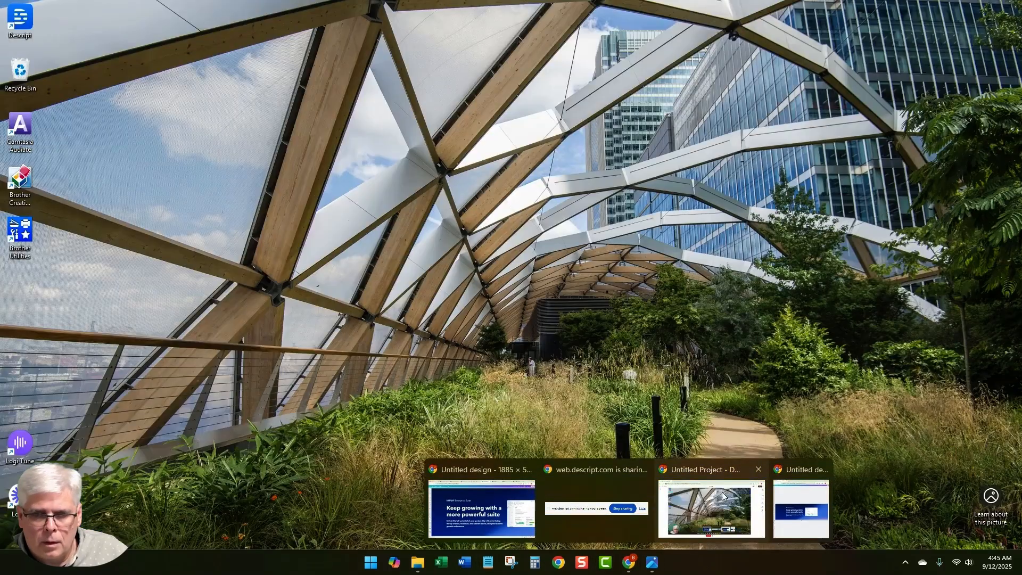
{"action": "left_click", "coordinate": [722, 492]}
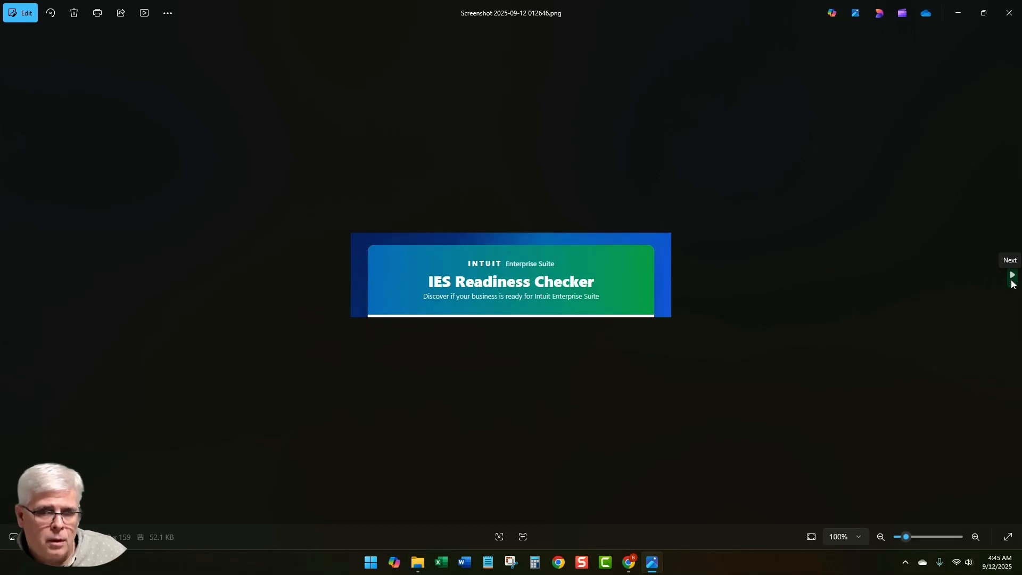
{"action": "left_click", "coordinate": [1012, 283]}
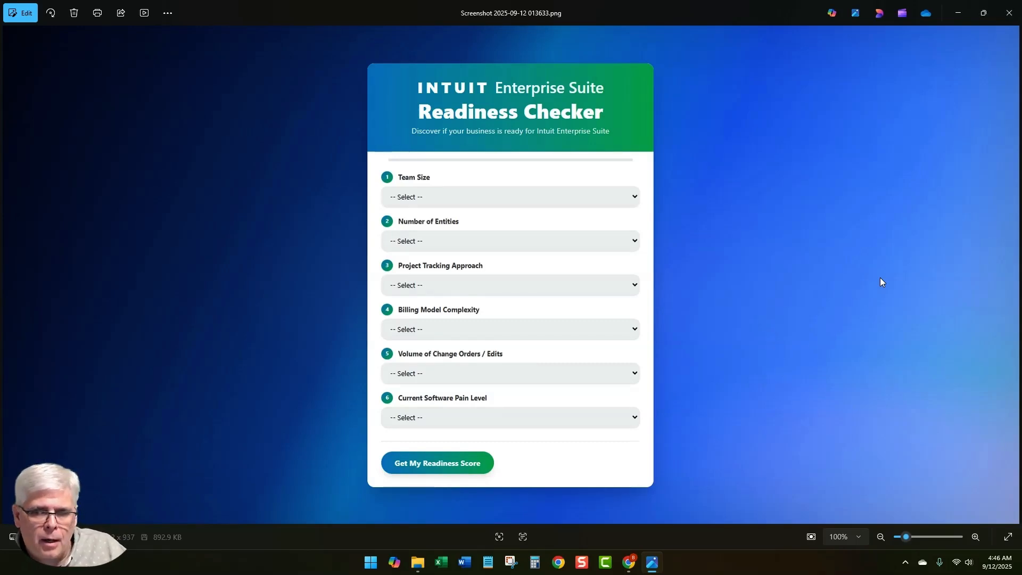
{"action": "mouse_move", "coordinate": [992, 286]}
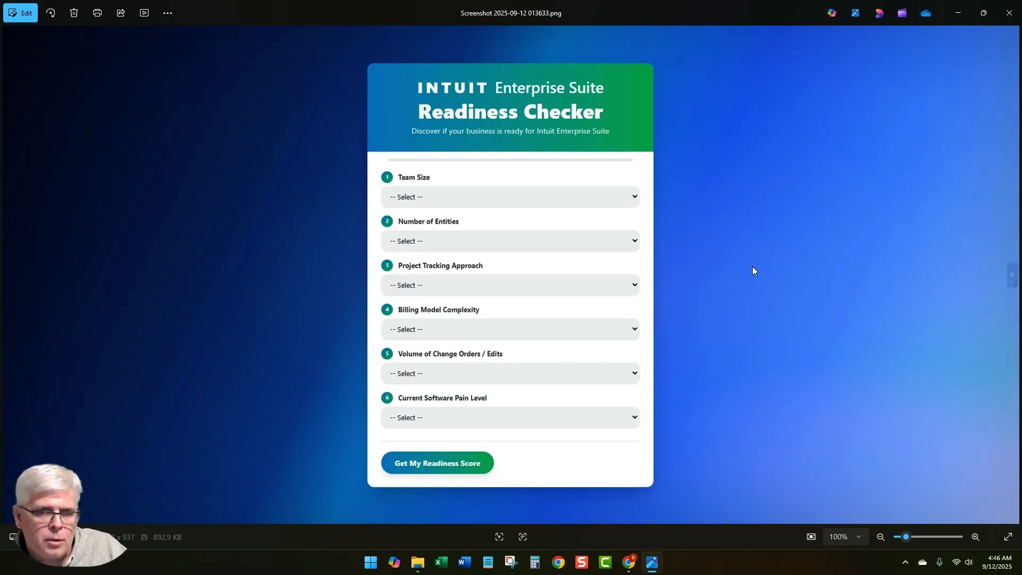
{"action": "left_click", "coordinate": [1012, 276]}
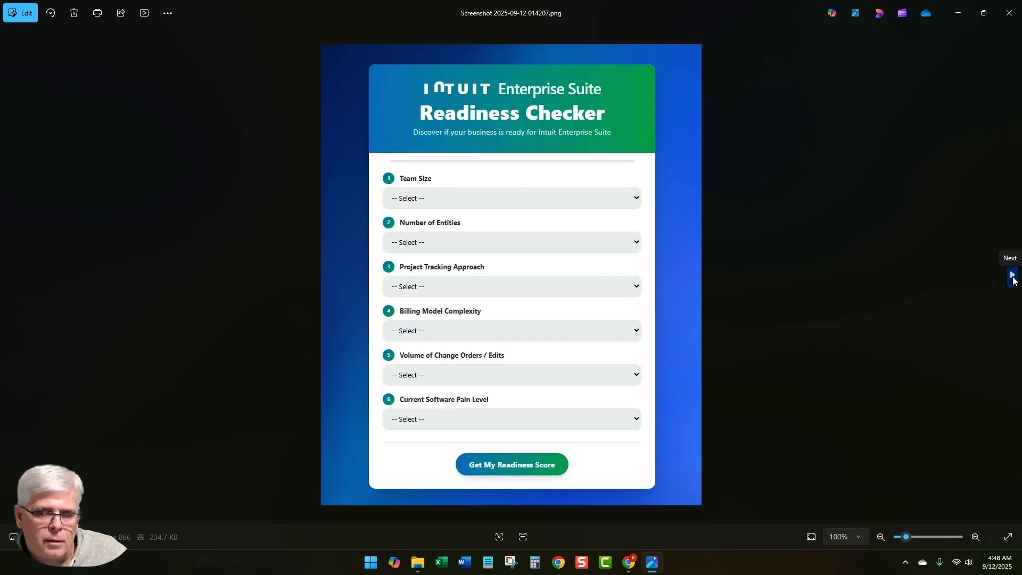
{"action": "left_click", "coordinate": [1013, 277]}
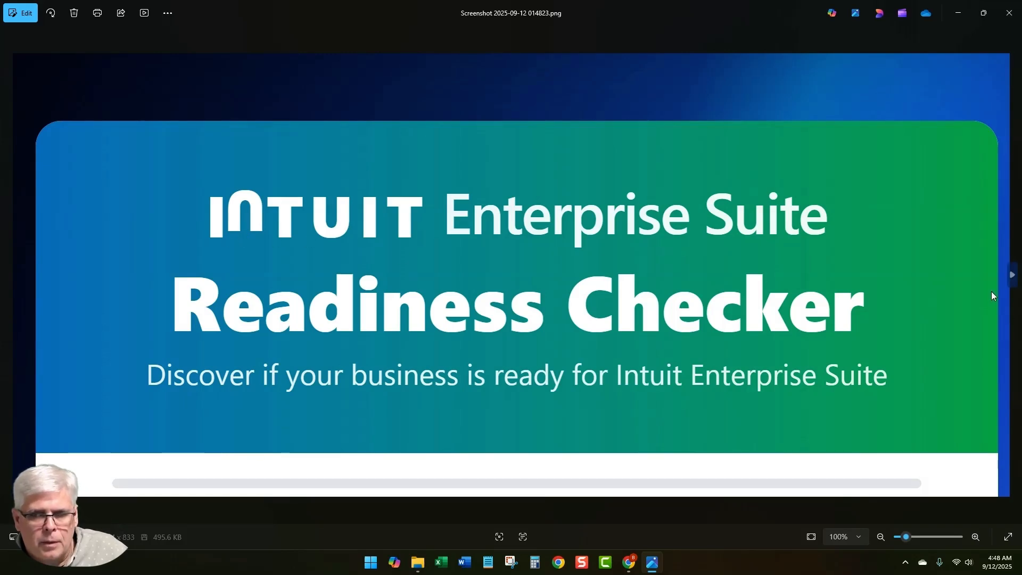
Compare the logo spacing and letter shapes in the header screenshots from Screenshot 2025-09-12 015919.png through Screenshot 2025-09-12 023412.png.
{"action": "left_click", "coordinate": [1012, 275]}
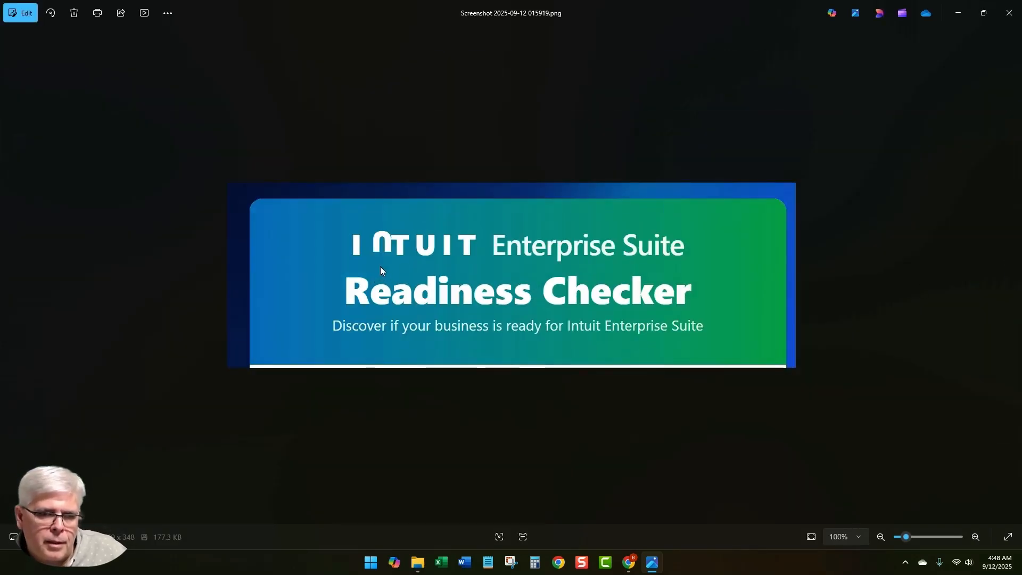
{"action": "left_click", "coordinate": [1012, 276]}
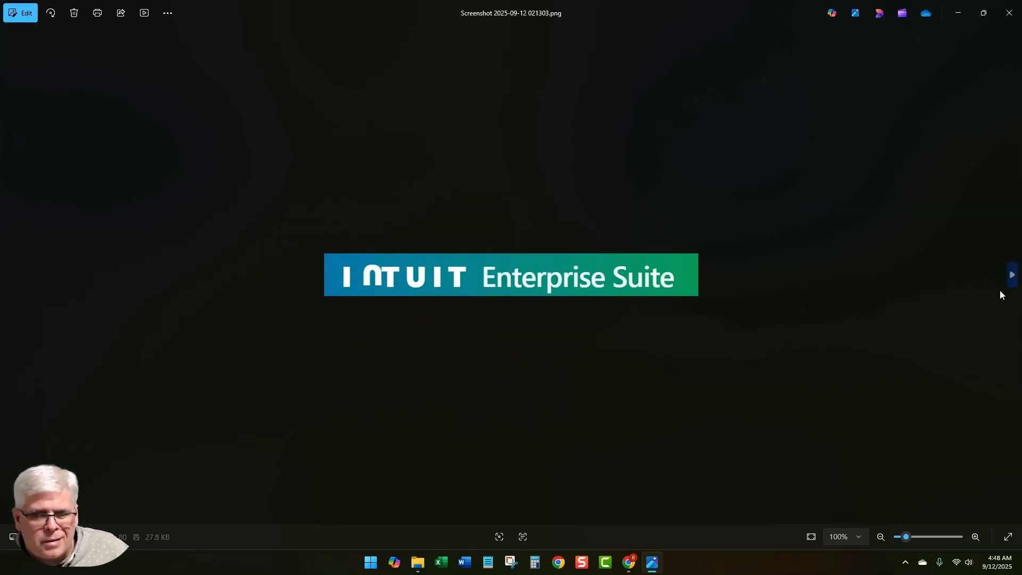
{"action": "left_click", "coordinate": [1012, 275]}
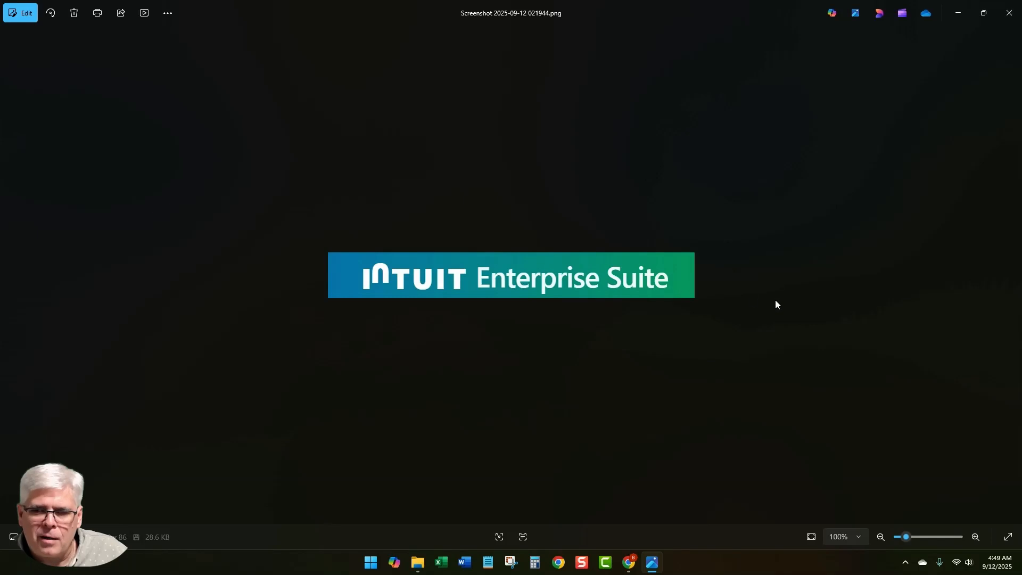
{"action": "left_click", "coordinate": [1011, 275]}
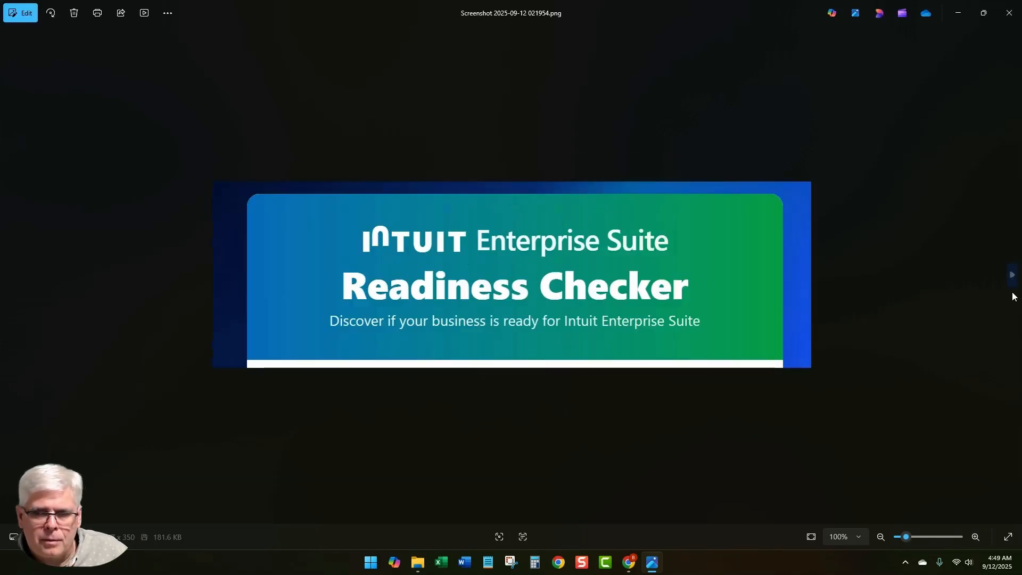
{"action": "left_click", "coordinate": [1013, 275]}
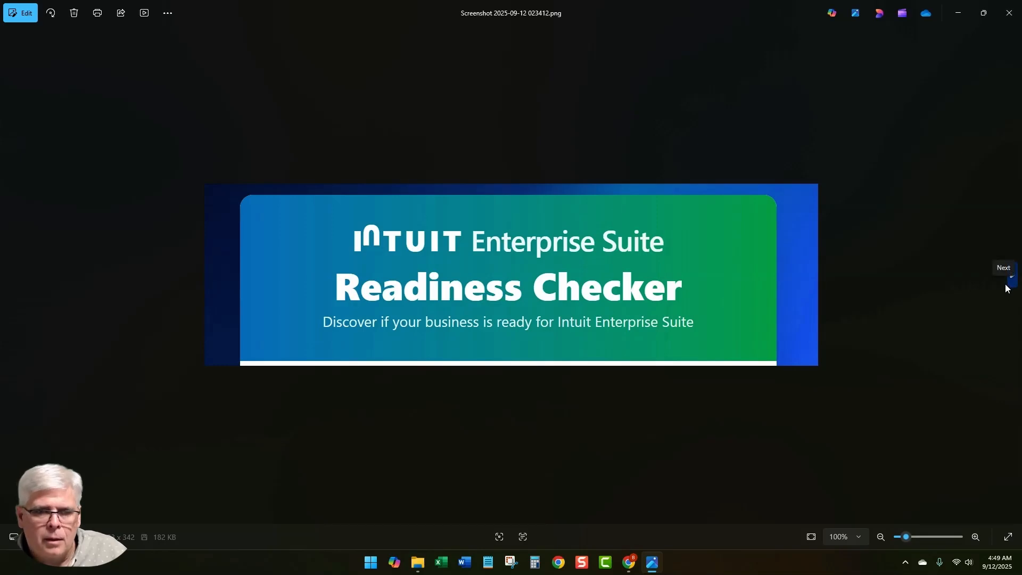
Review the remaining logo variants from Screenshot 2025-09-12 024727.png to the full form in Screenshot 2025-09-12 030650.png.
{"action": "left_click", "coordinate": [1010, 280]}
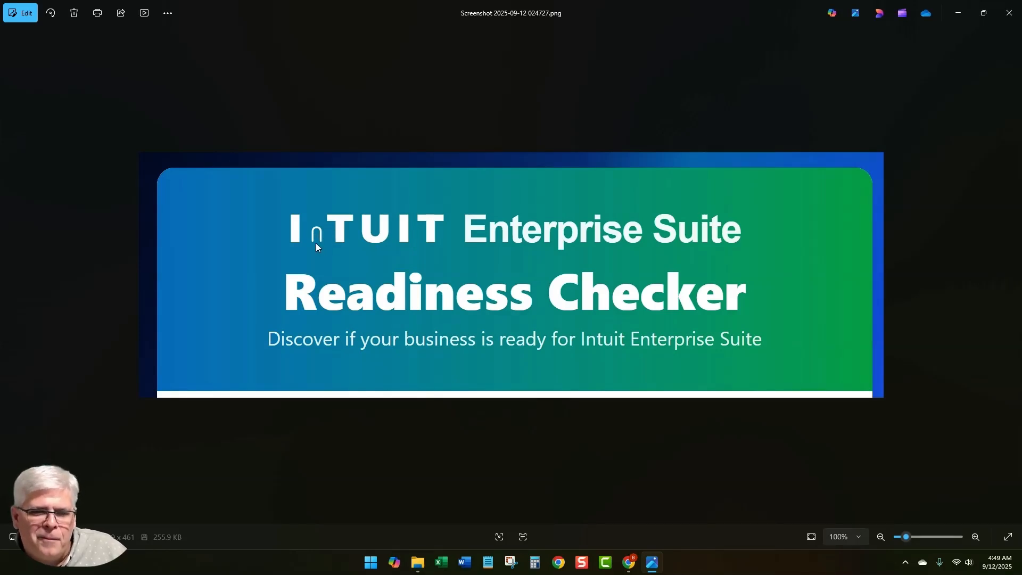
{"action": "mouse_move", "coordinate": [980, 256]}
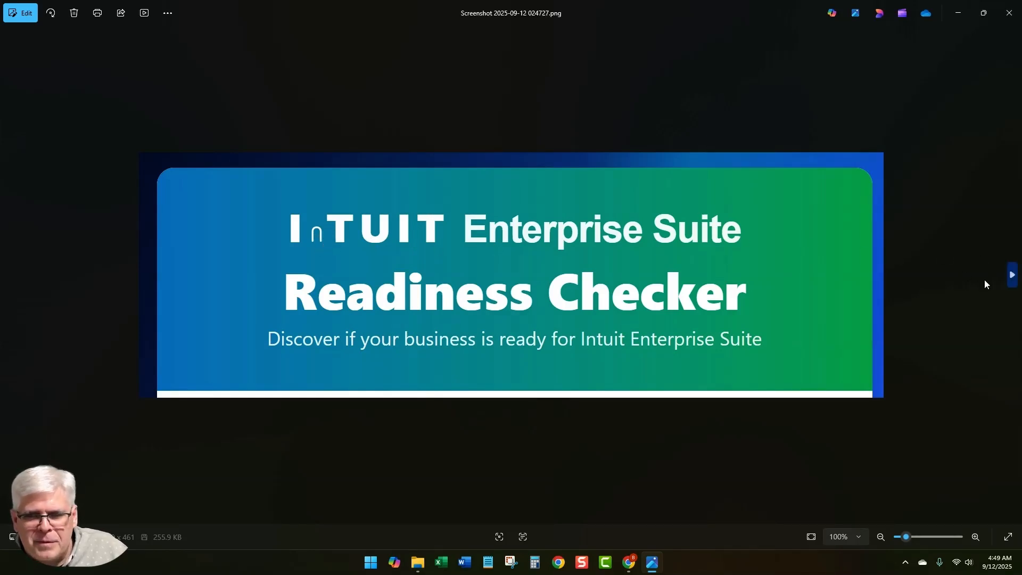
{"action": "left_click", "coordinate": [1011, 274]}
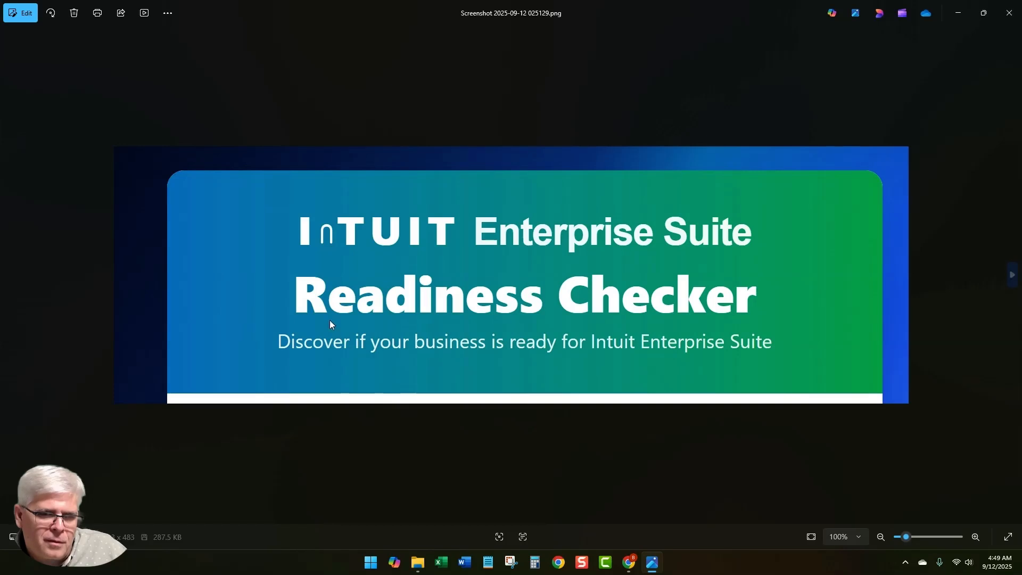
{"action": "left_click", "coordinate": [1013, 275]}
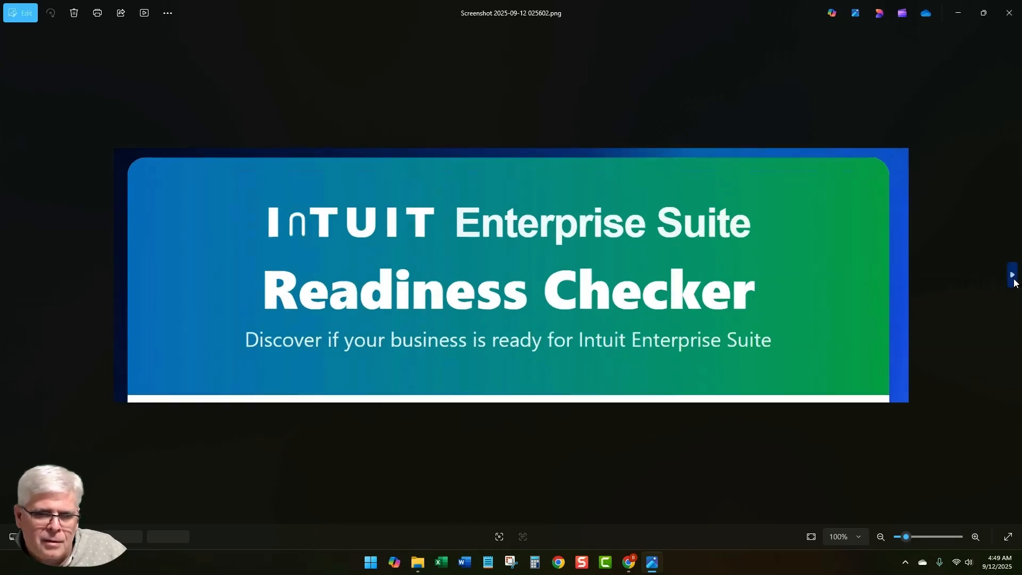
{"action": "left_click", "coordinate": [1013, 276]}
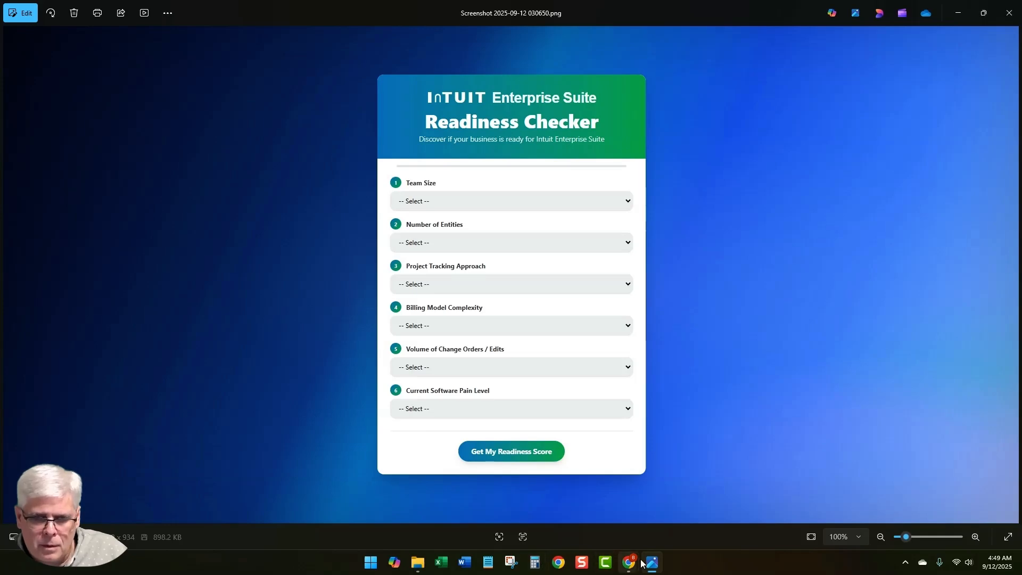
Switch to Chrome, show the live ies-readiness checker page, and view the Team Size answer options without choosing one.
{"action": "mouse_move", "coordinate": [635, 565]}
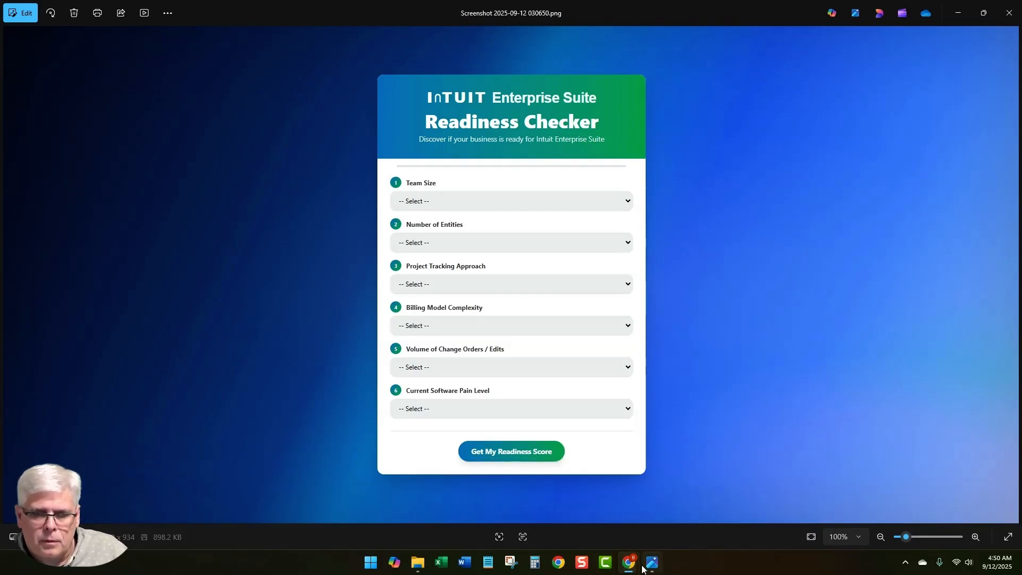
{"action": "left_click", "coordinate": [478, 487]}
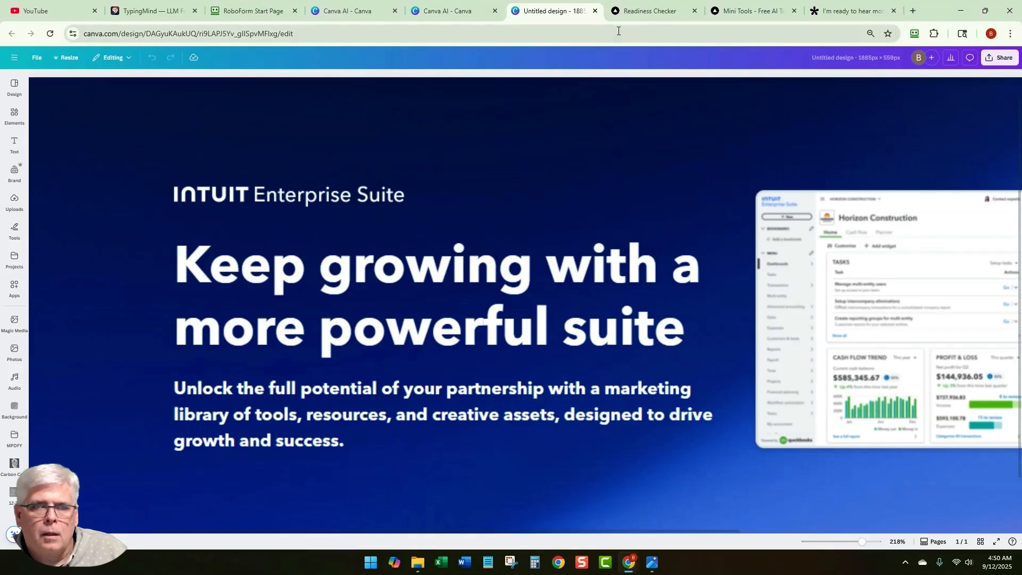
{"action": "left_click", "coordinate": [646, 11]}
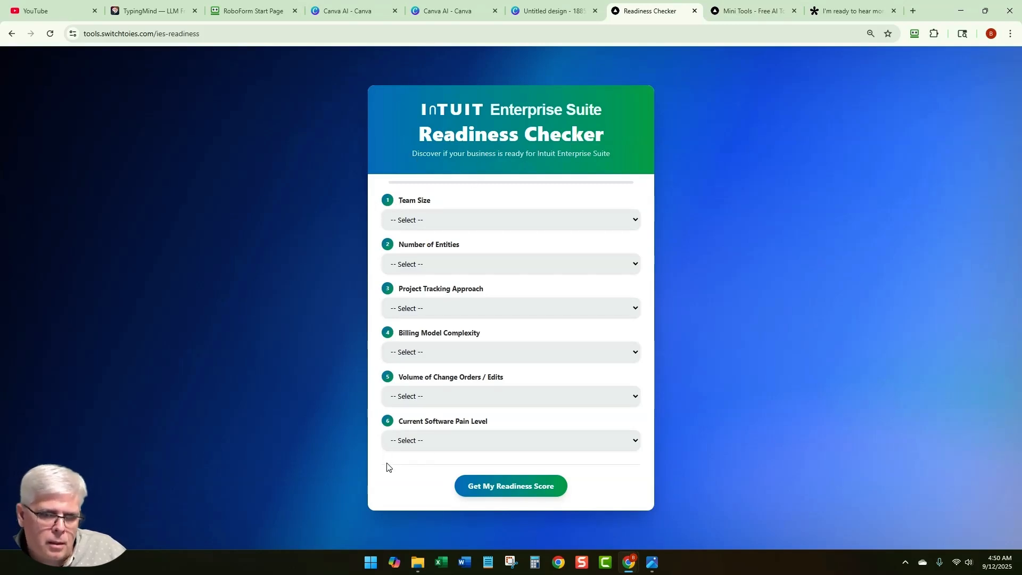
{"action": "left_click", "coordinate": [632, 224]}
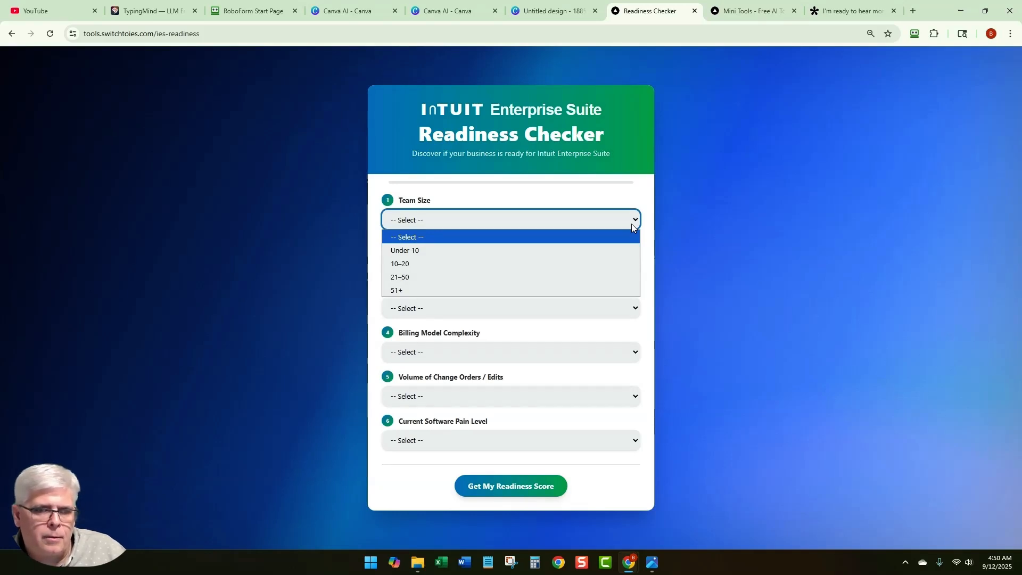
{"action": "left_click", "coordinate": [632, 224]}
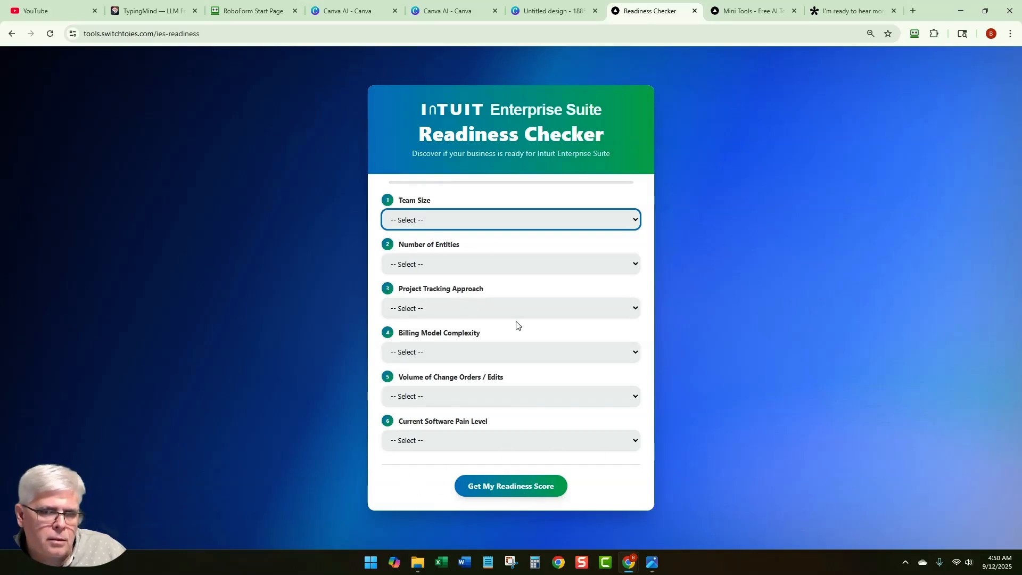
Compare the plain ies-readiness-v2 form with the branded ies-readiness page, ending on the plain form.
{"action": "left_click", "coordinate": [756, 15]}
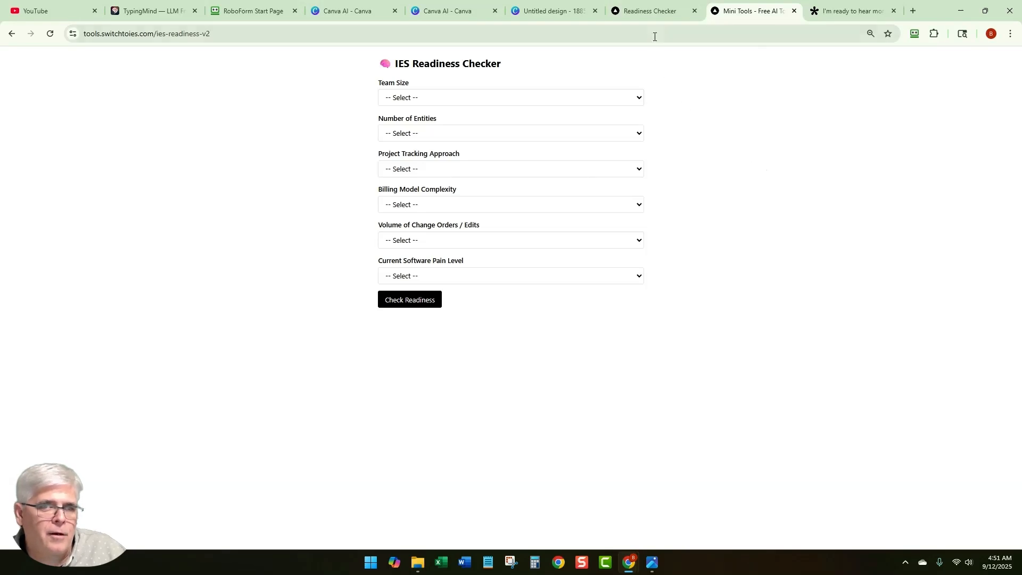
{"action": "left_click", "coordinate": [650, 17]}
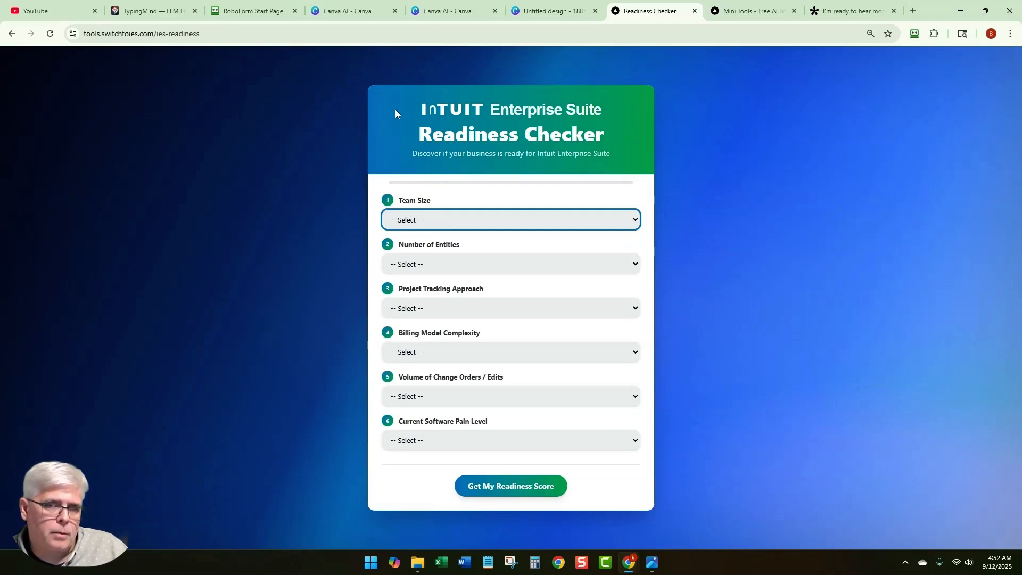
{"action": "left_click", "coordinate": [729, 12]}
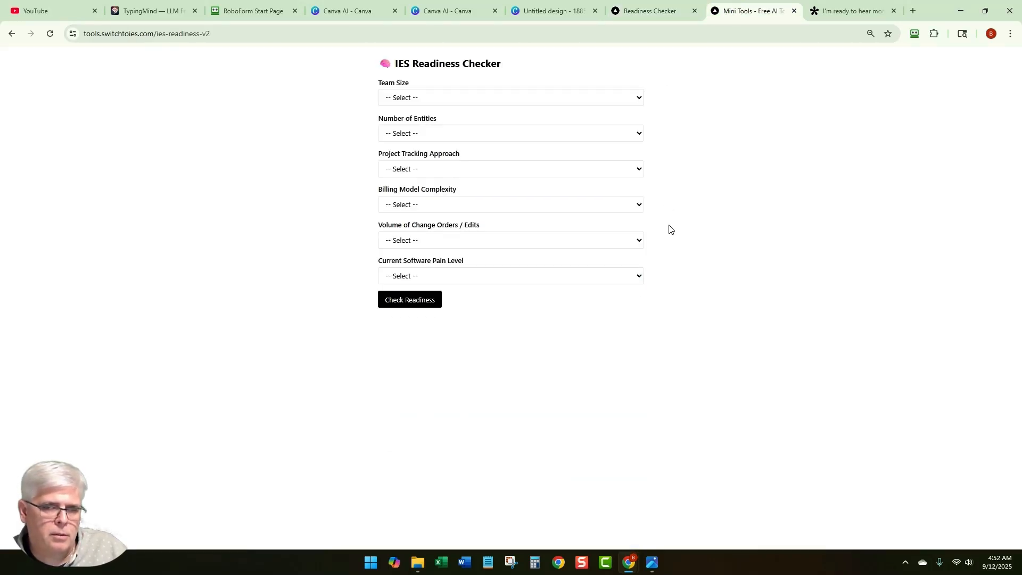
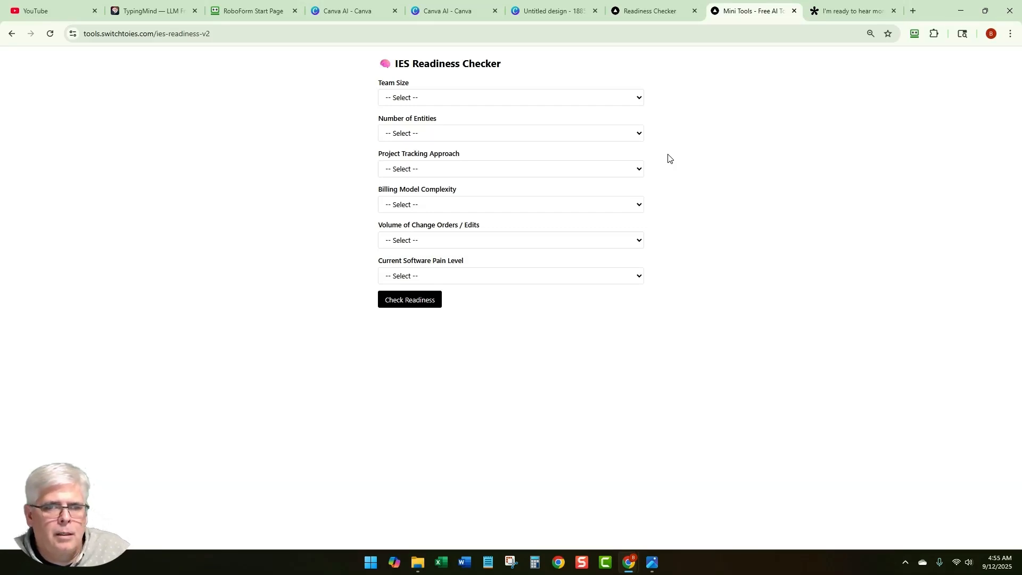
Display the Intuit Enterprise Suite banner design in Canva and look through the editor's template, element and project collections.
{"action": "left_click", "coordinate": [540, 11]}
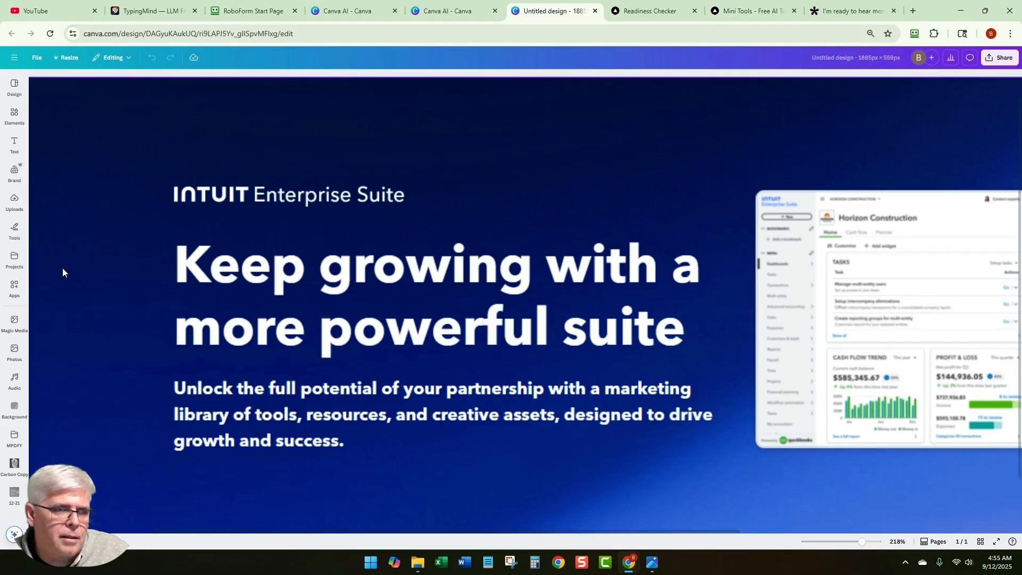
{"action": "left_click", "coordinate": [14, 86]}
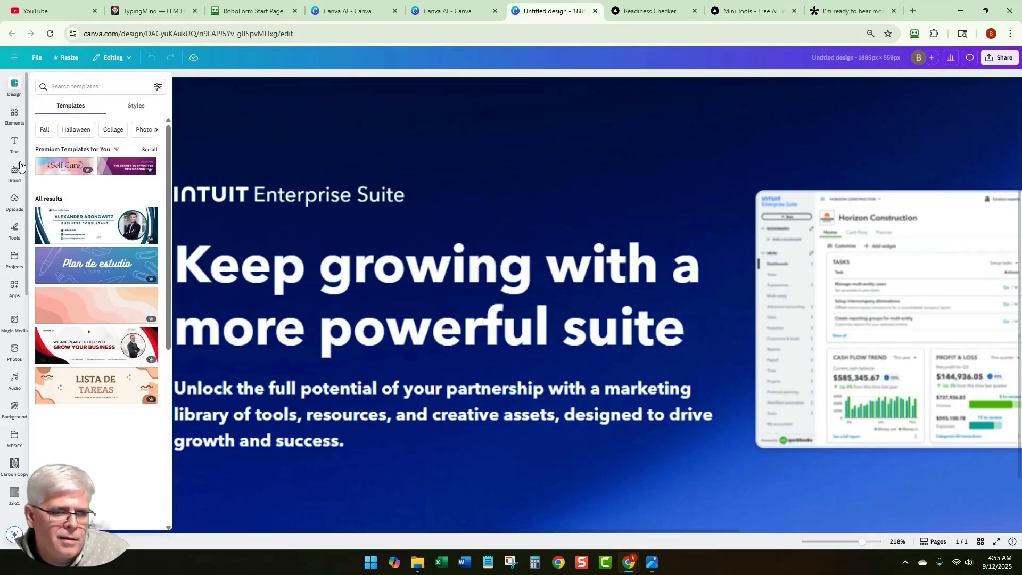
{"action": "left_click", "coordinate": [14, 229]}
{"action": "left_click", "coordinate": [15, 201]}
{"action": "left_click", "coordinate": [15, 259]}
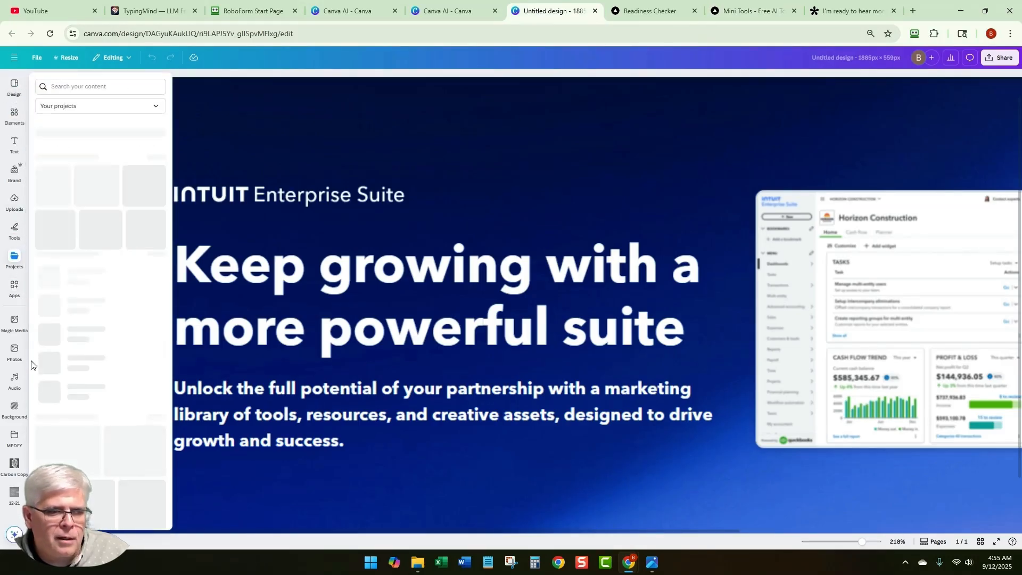
{"action": "left_click", "coordinate": [14, 467]}
{"action": "left_click", "coordinate": [11, 56]}
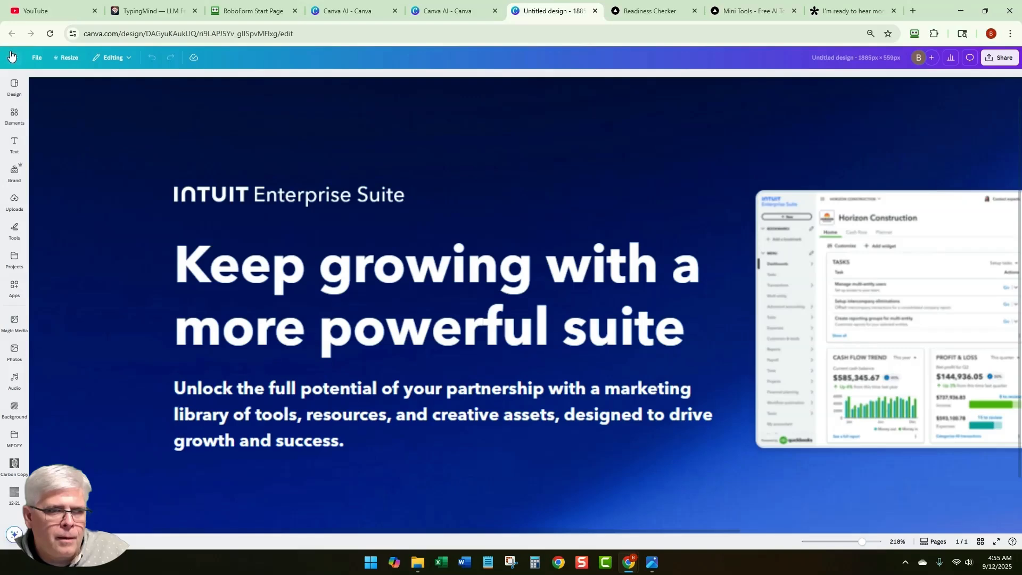
{"action": "left_click", "coordinate": [11, 56]}
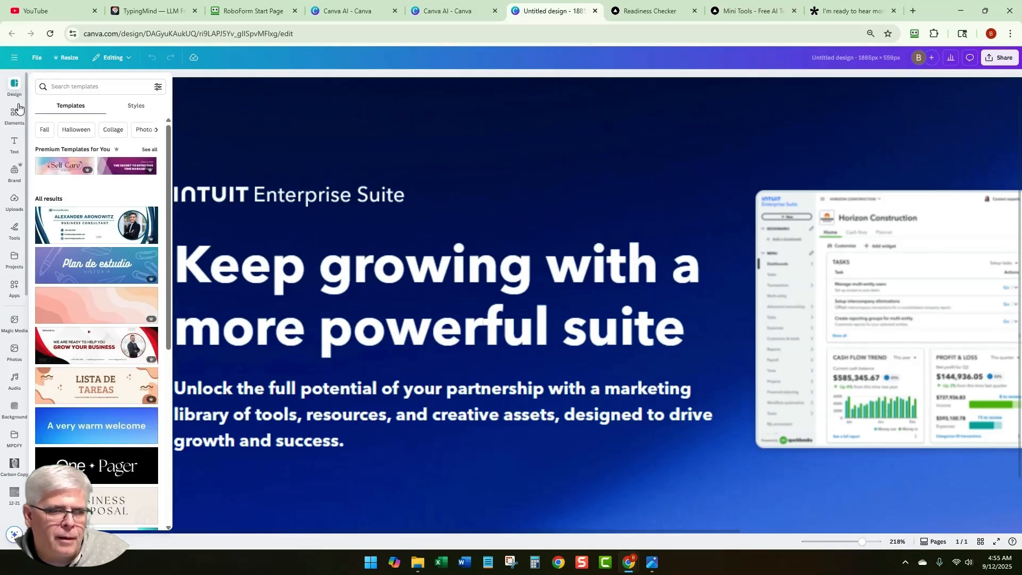
{"action": "left_click", "coordinate": [16, 111]}
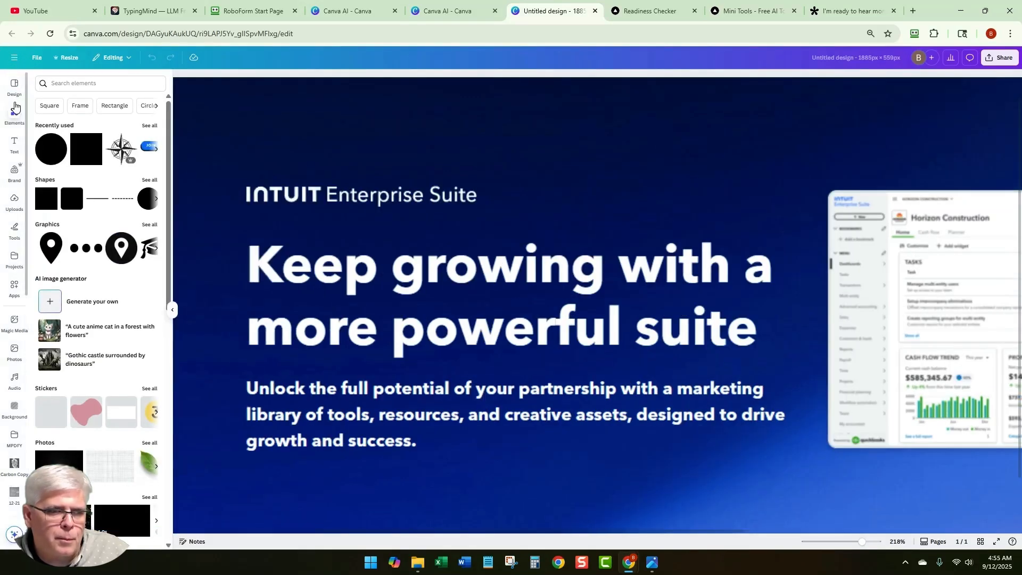
{"action": "left_click", "coordinate": [14, 89]}
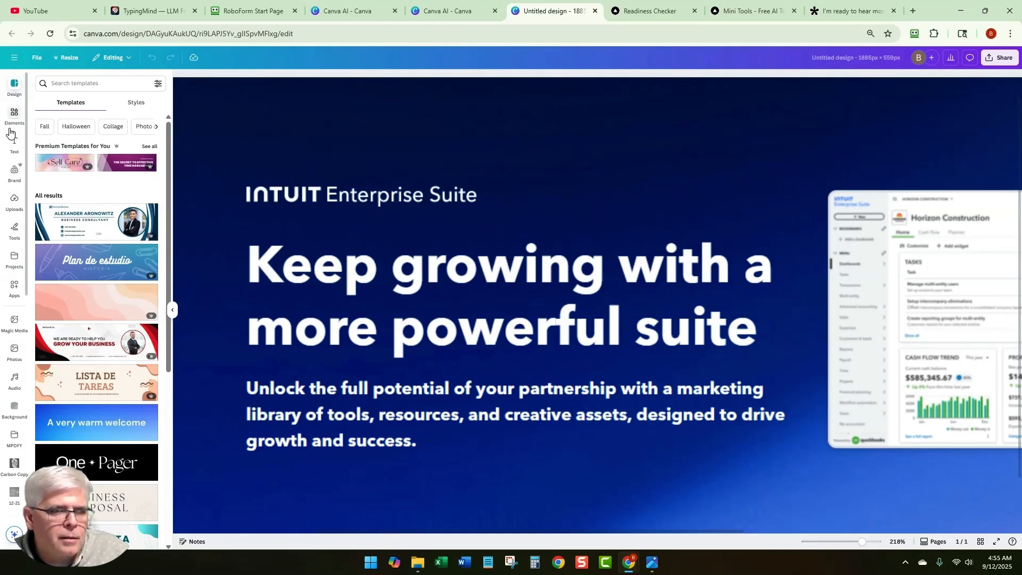
Return to the Canva home page and open the BLW YT Blue Background design from the recent designs.
{"action": "left_click", "coordinate": [14, 57]}
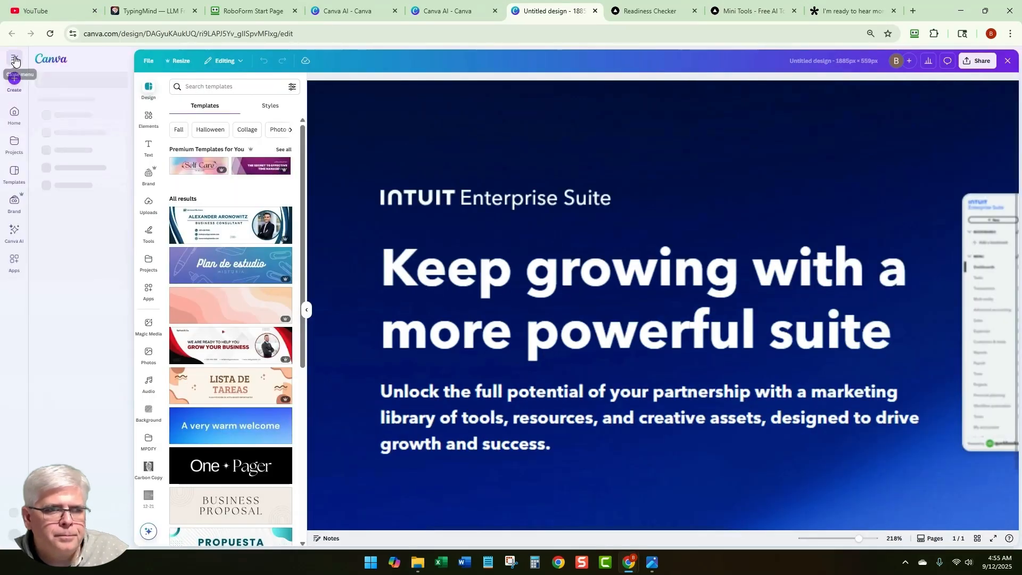
{"action": "left_click", "coordinate": [16, 113]}
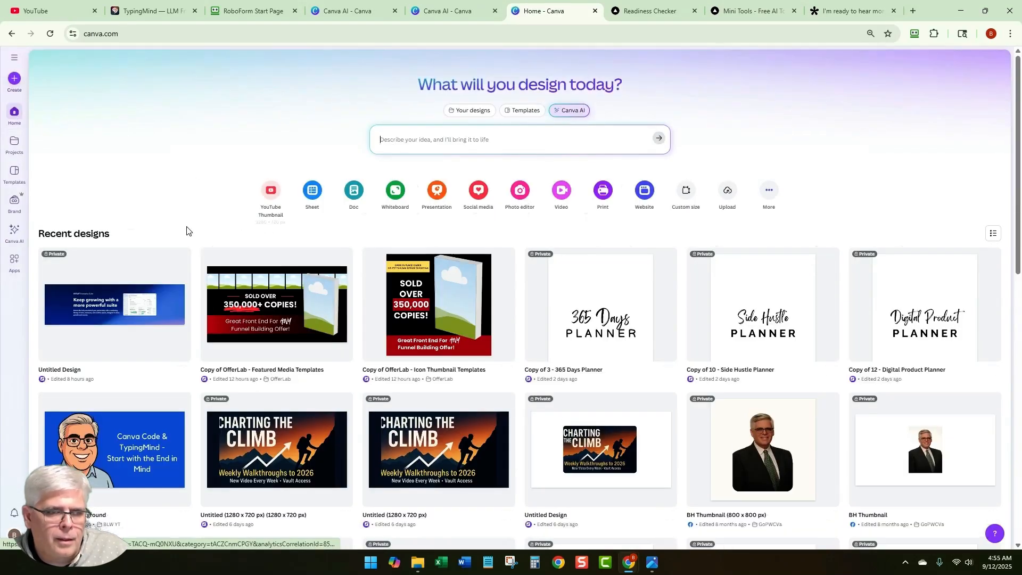
{"action": "left_click", "coordinate": [344, 286]}
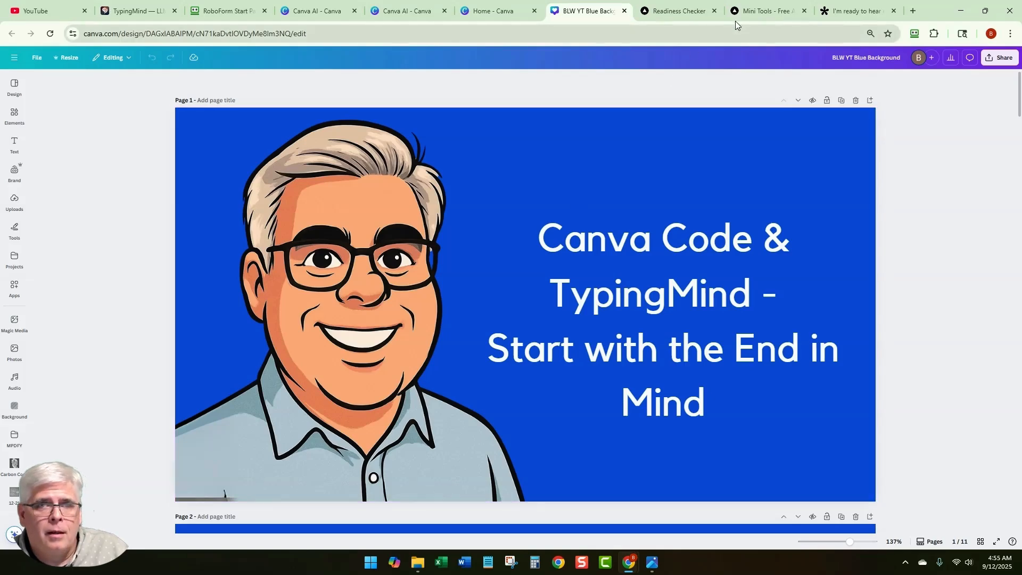
Compare the plain ies-readiness-v2 form with the branded ies-readiness page, and switch to Photos to view the saved screenshot of the branded form.
{"action": "left_click", "coordinate": [754, 14]}
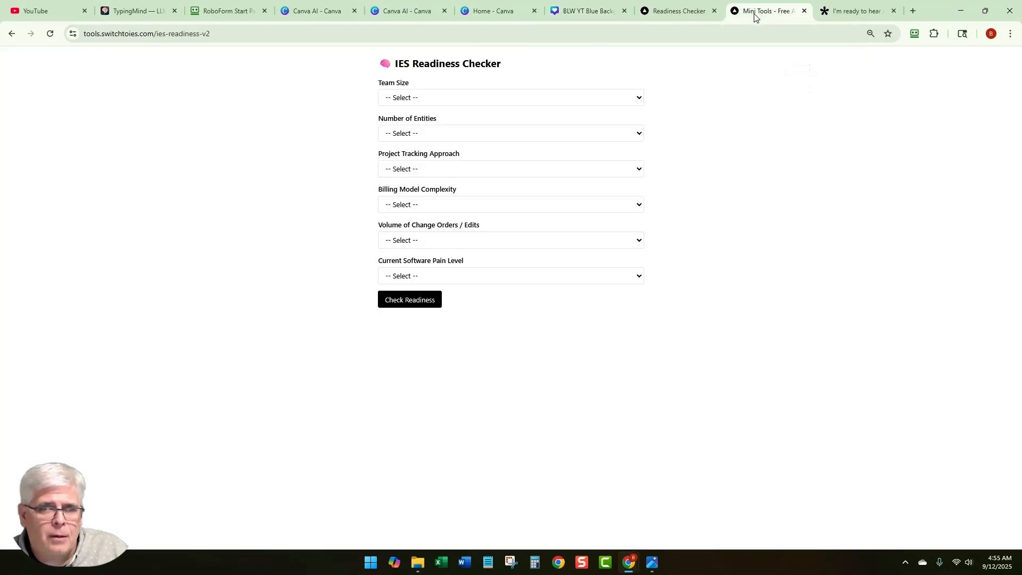
{"action": "left_click", "coordinate": [701, 16]}
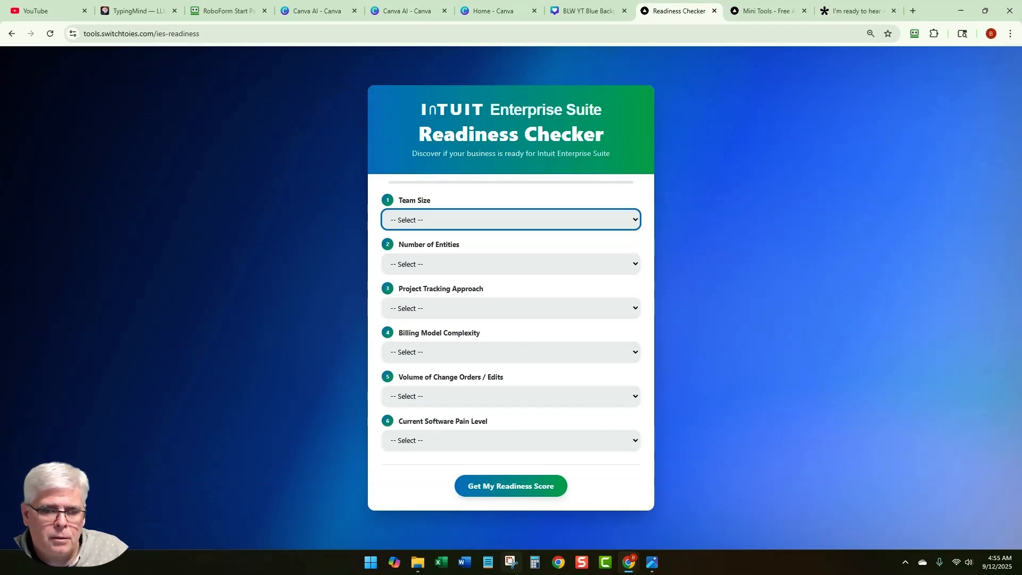
{"action": "mouse_move", "coordinate": [655, 564]}
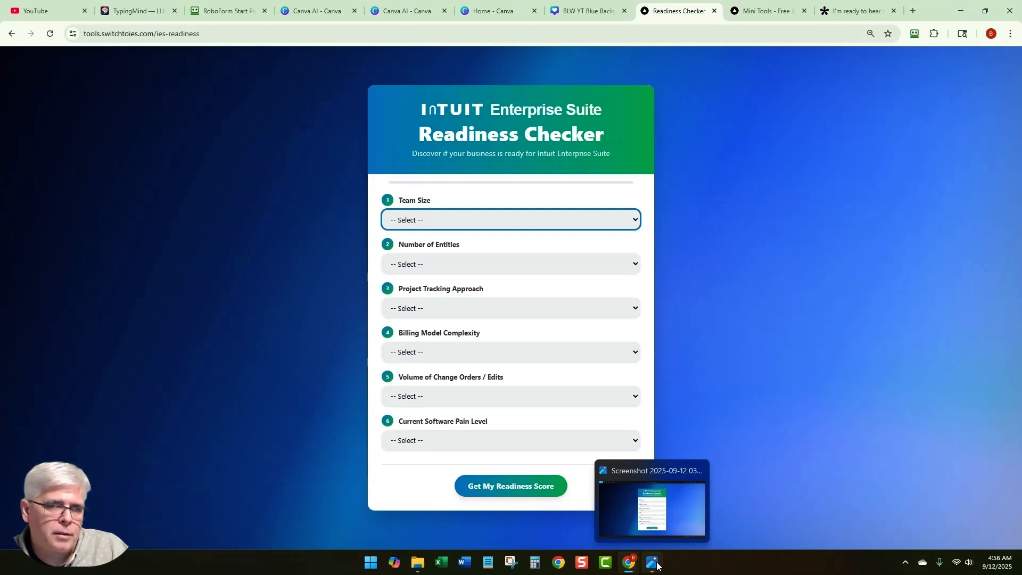
{"action": "left_click", "coordinate": [655, 563]}
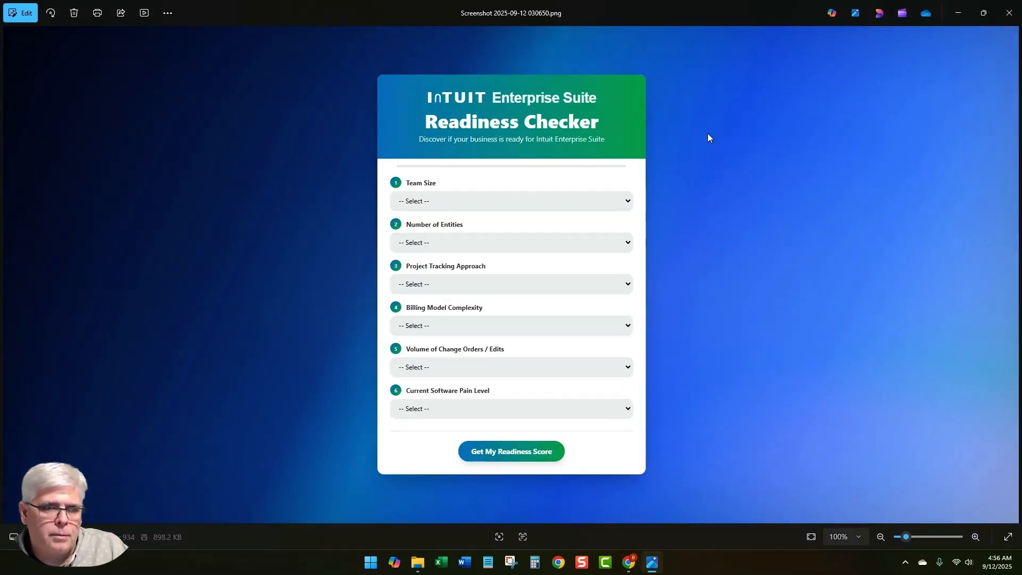
Switch to the Canva AI thread in Chrome and review all six questions of the Version 5 readiness checker preview, ending at its header.
{"action": "key", "text": "alt+Tab"}
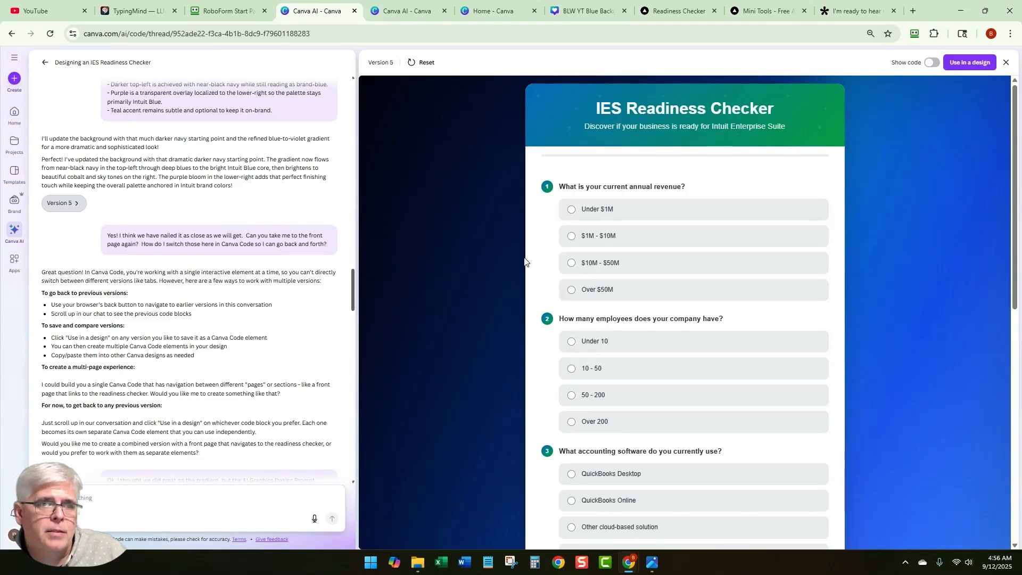
{"action": "scroll", "coordinate": [525, 261], "scroll_direction": "down", "scroll_amount": 1}
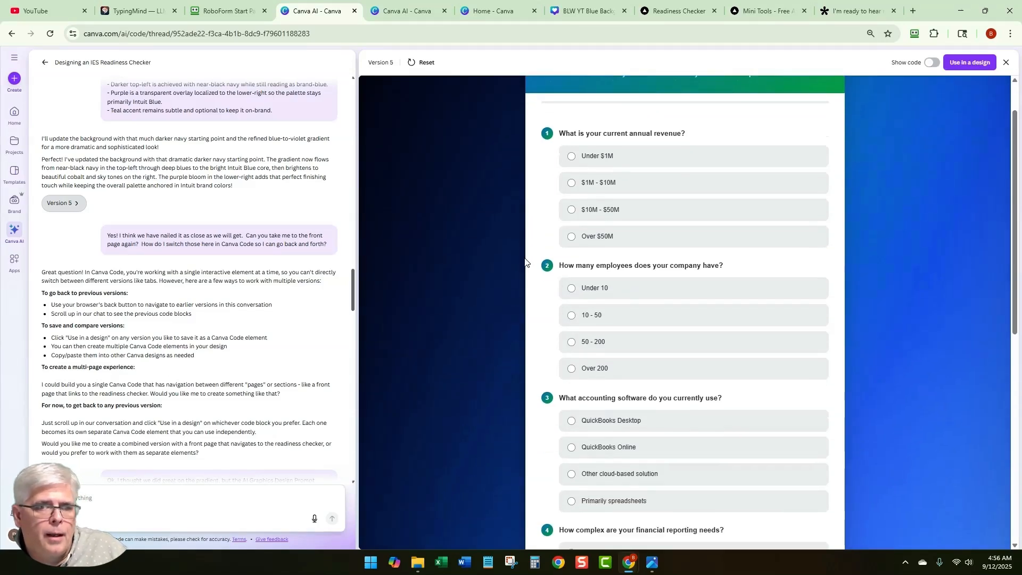
{"action": "scroll", "coordinate": [525, 261], "scroll_direction": "up", "scroll_amount": 1}
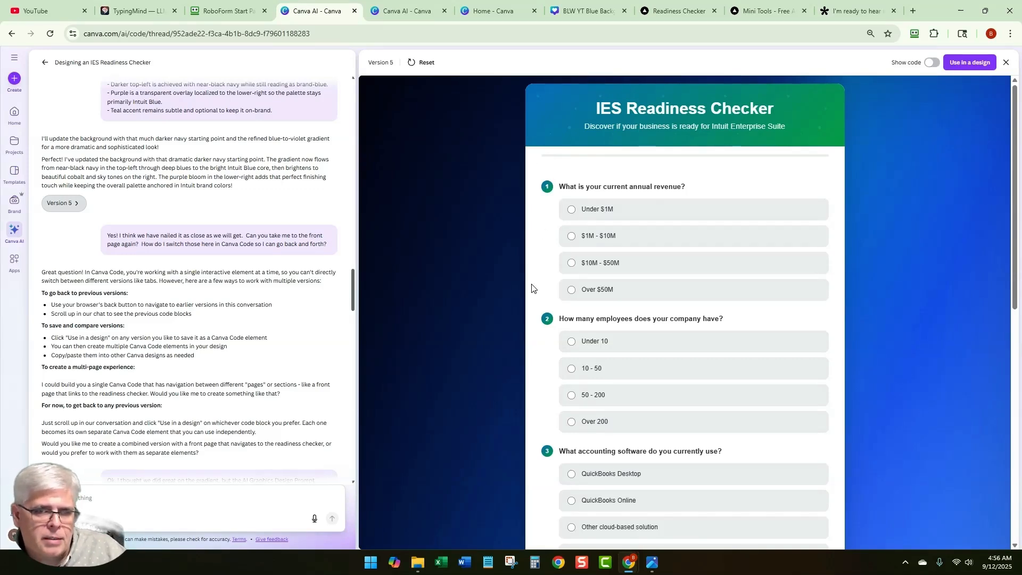
{"action": "scroll", "coordinate": [534, 316], "scroll_direction": "down", "scroll_amount": 2}
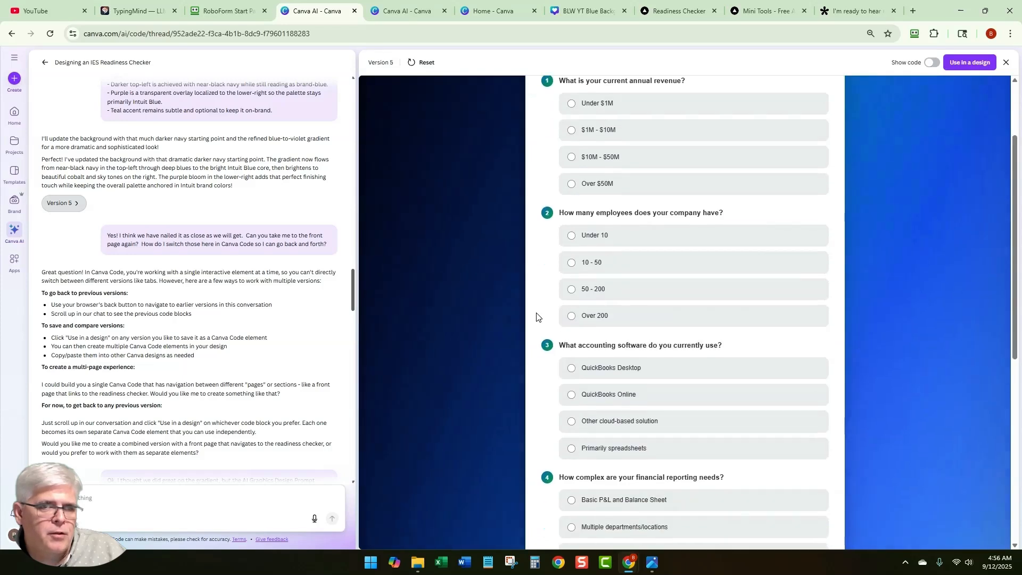
{"action": "scroll", "coordinate": [537, 316], "scroll_direction": "down", "scroll_amount": 2}
{"action": "scroll", "coordinate": [536, 317], "scroll_direction": "down", "scroll_amount": 2}
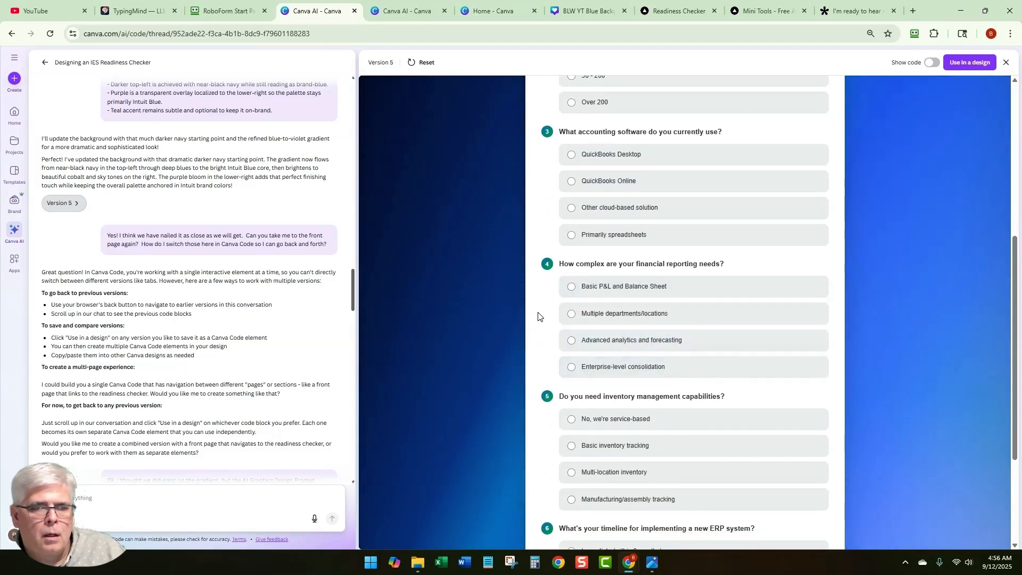
{"action": "scroll", "coordinate": [538, 317], "scroll_direction": "down", "scroll_amount": 3}
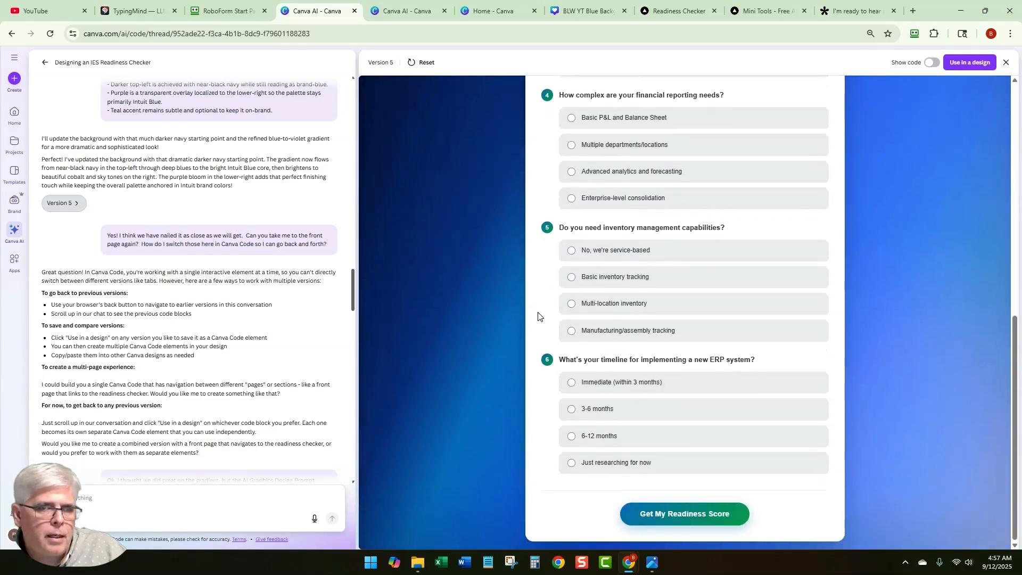
{"action": "scroll", "coordinate": [538, 316], "scroll_direction": "up", "scroll_amount": 2}
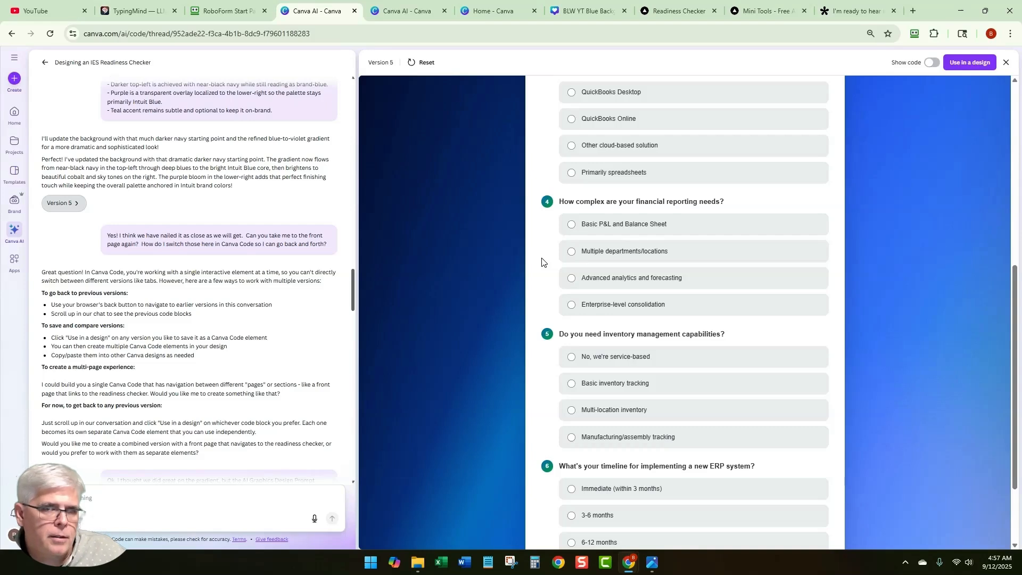
{"action": "scroll", "coordinate": [542, 261], "scroll_direction": "down", "scroll_amount": 2}
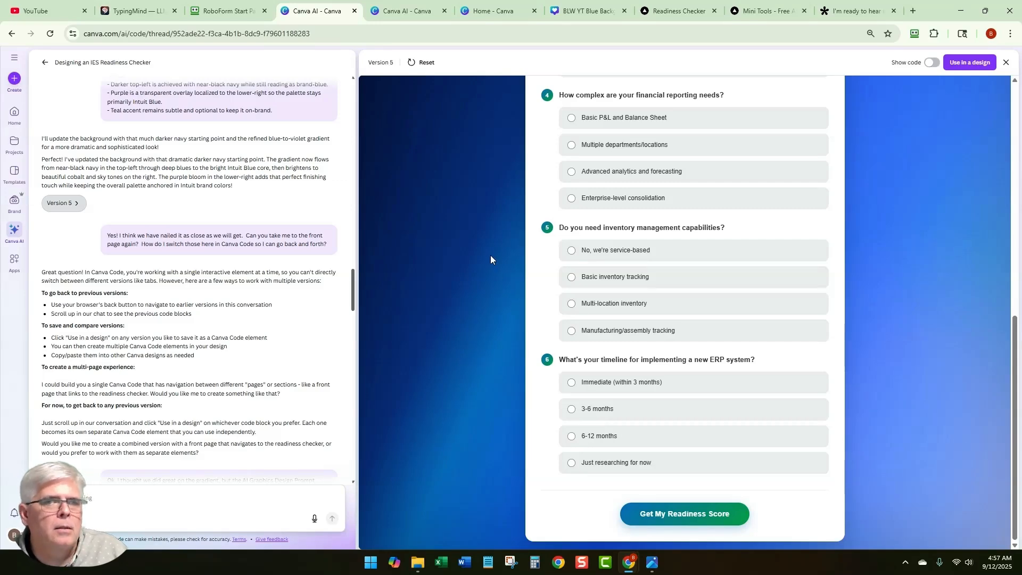
{"action": "scroll", "coordinate": [506, 246], "scroll_direction": "up", "scroll_amount": 9}
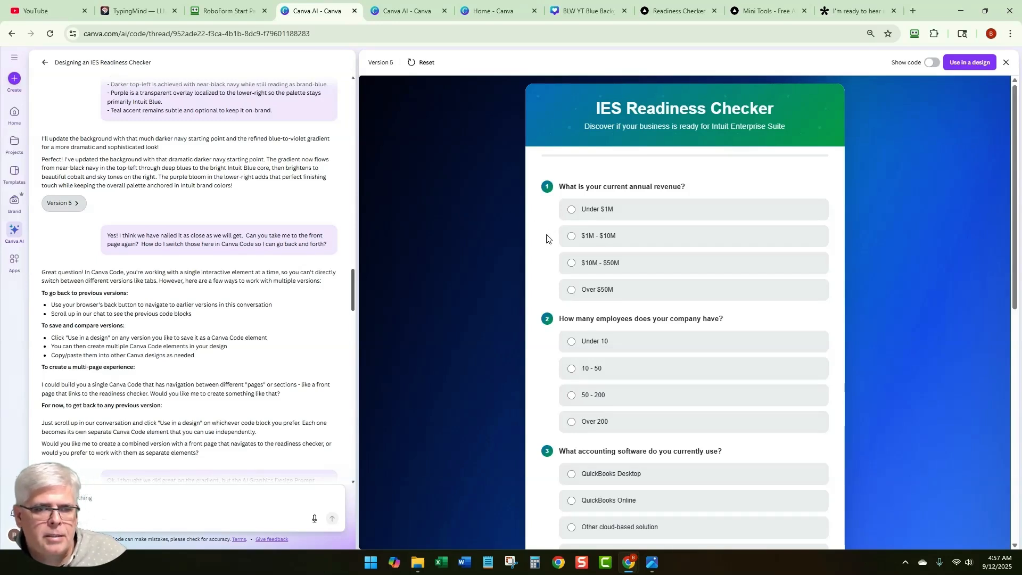
{"action": "scroll", "coordinate": [543, 249], "scroll_direction": "down", "scroll_amount": 4}
{"action": "scroll", "coordinate": [543, 249], "scroll_direction": "down", "scroll_amount": 1}
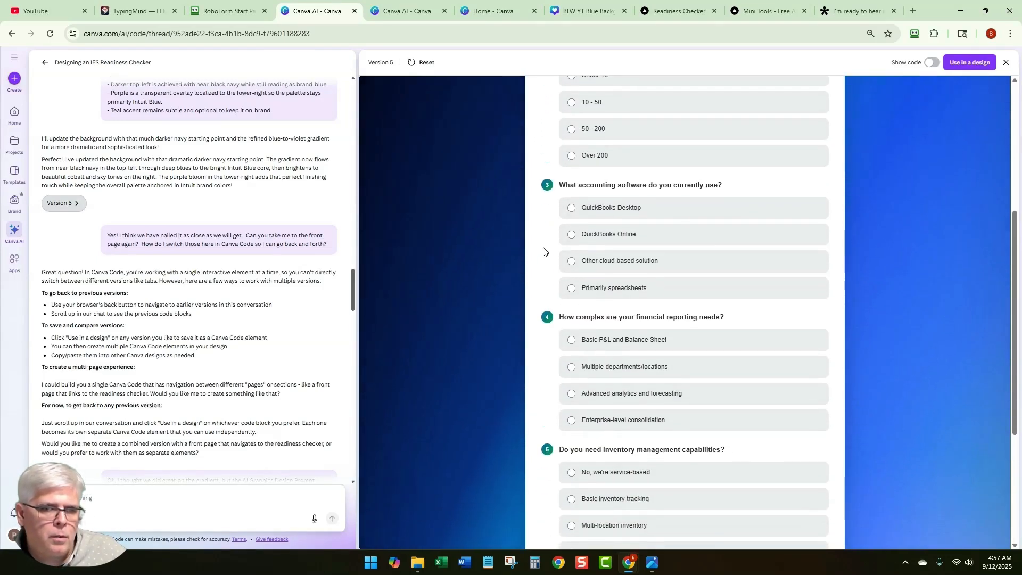
{"action": "scroll", "coordinate": [543, 249], "scroll_direction": "down", "scroll_amount": 3}
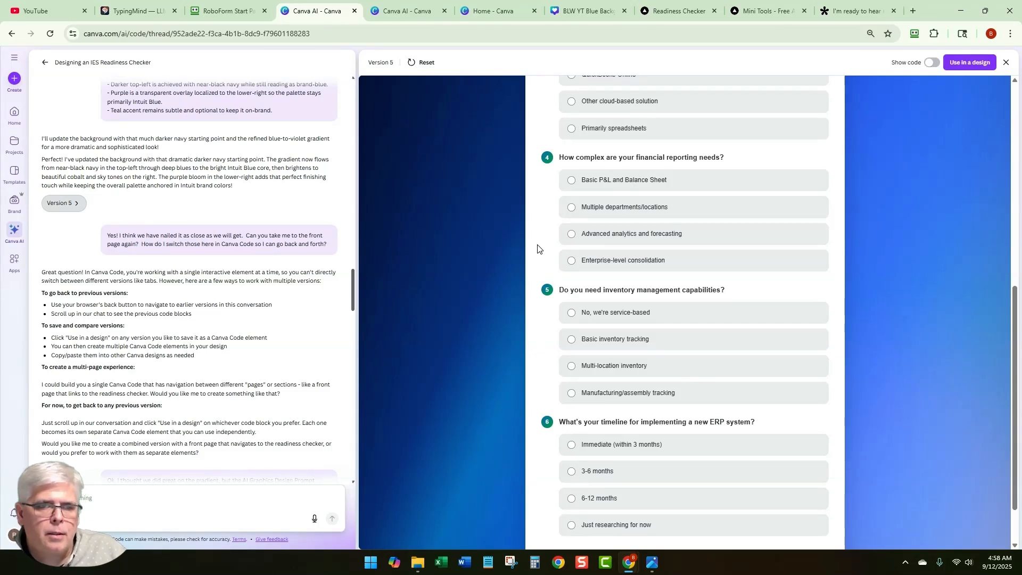
{"action": "scroll", "coordinate": [538, 249], "scroll_direction": "down", "scroll_amount": 2}
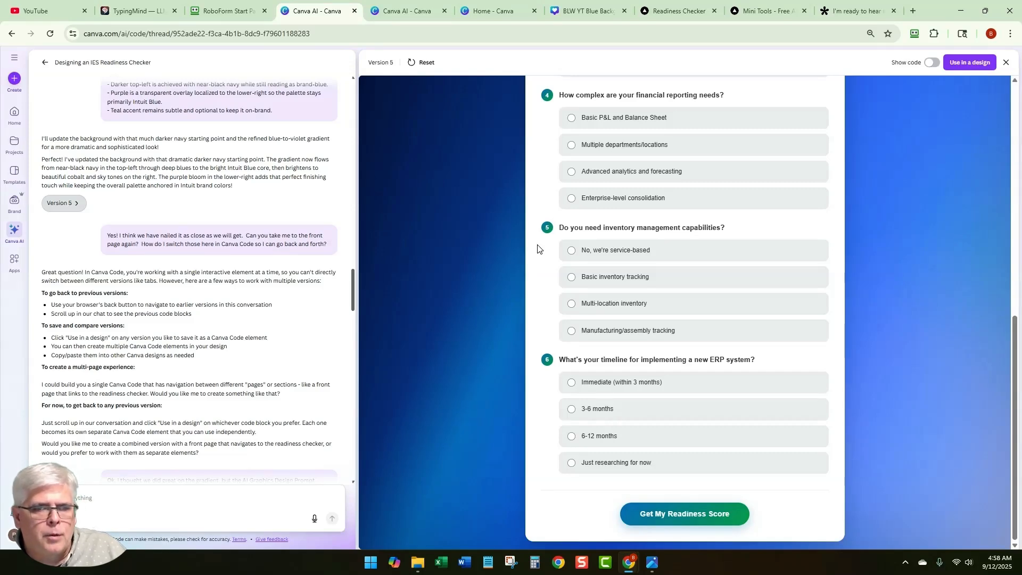
{"action": "scroll", "coordinate": [538, 248], "scroll_direction": "up", "scroll_amount": 5}
{"action": "scroll", "coordinate": [538, 248], "scroll_direction": "up", "scroll_amount": 2}
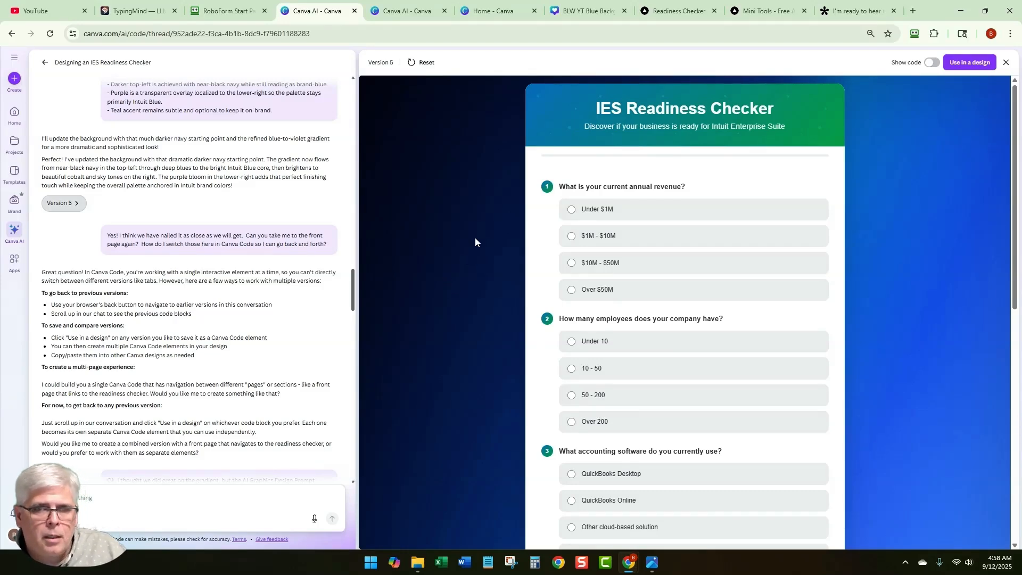
Fit the whole Version 5 form on screen and compare it with the plain ies-readiness-v2 form and the branded ies-readiness page.
{"action": "key", "text": "ctrl+minus"}
{"action": "key", "text": "ctrl+minus"}
{"action": "key", "text": "ctrl+minus"}
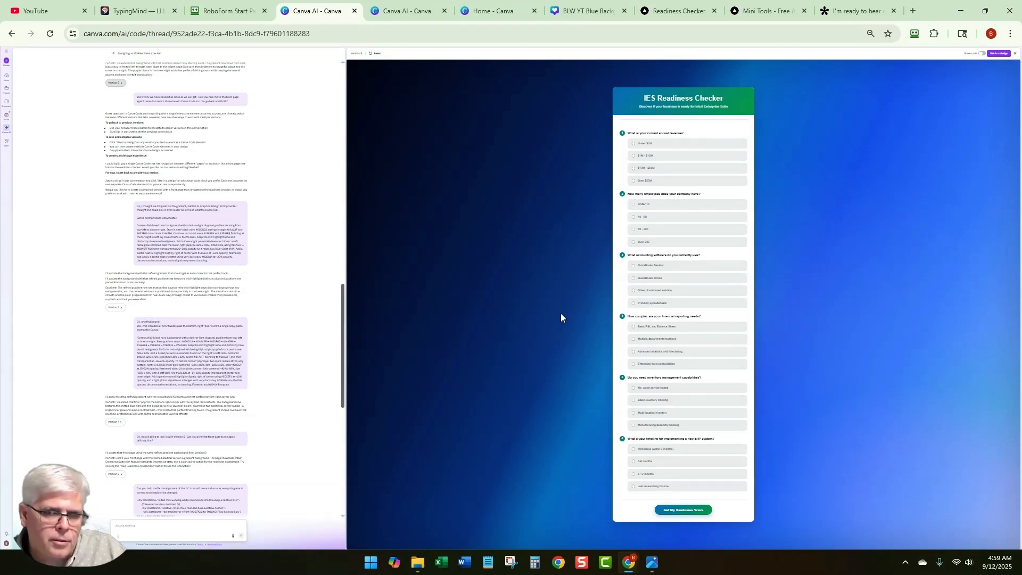
{"action": "left_click", "coordinate": [776, 15]}
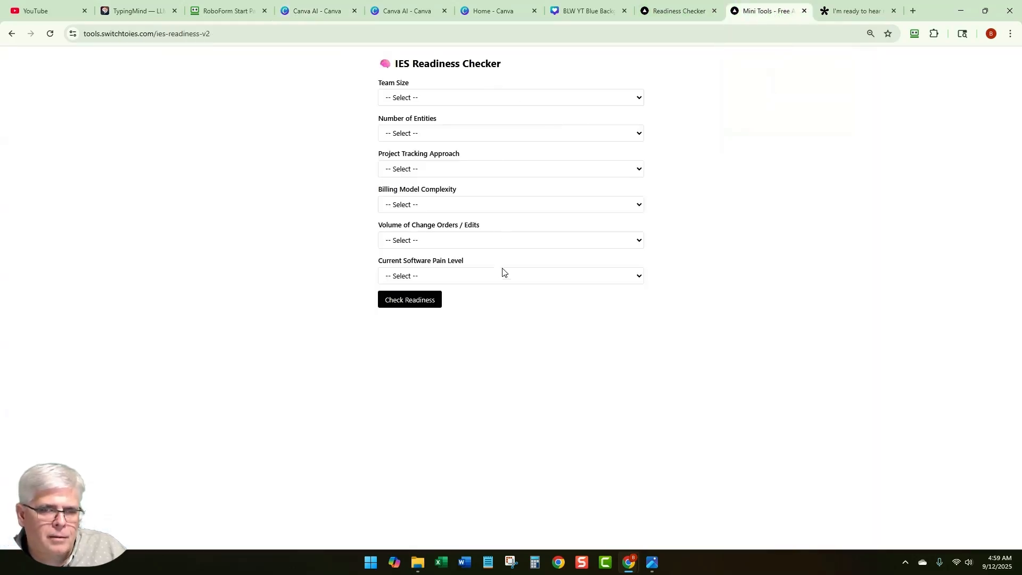
{"action": "left_click", "coordinate": [676, 11]}
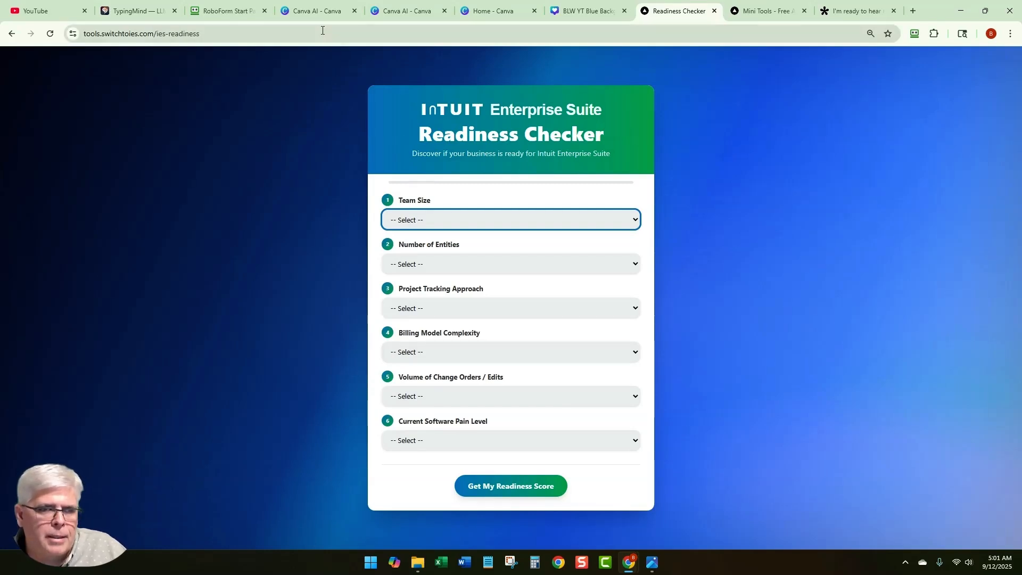
Return to the Canva AI thread at 75% zoom, show the Version 5 code and skim its CSS, ending at the beginning.
{"action": "left_click", "coordinate": [315, 10]}
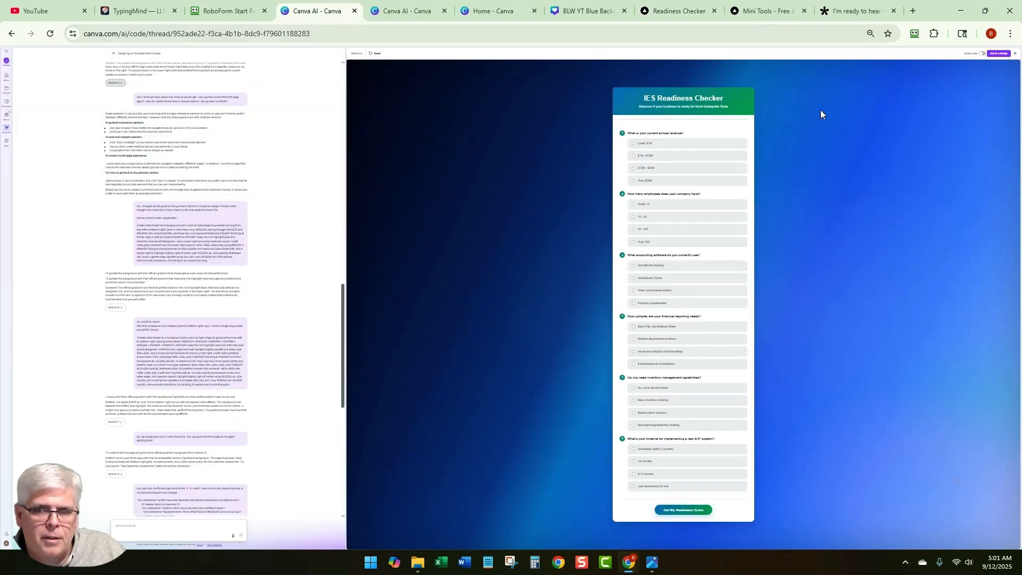
{"action": "scroll", "coordinate": [820, 182], "scroll_direction": "up", "scroll_amount": 3, "text": "ctrl"}
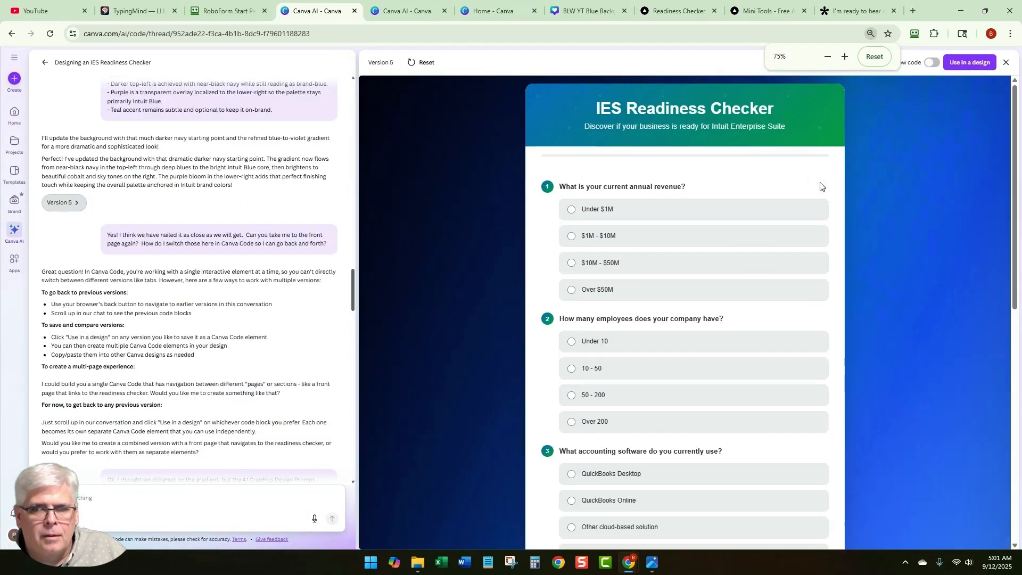
{"action": "left_click", "coordinate": [932, 62]}
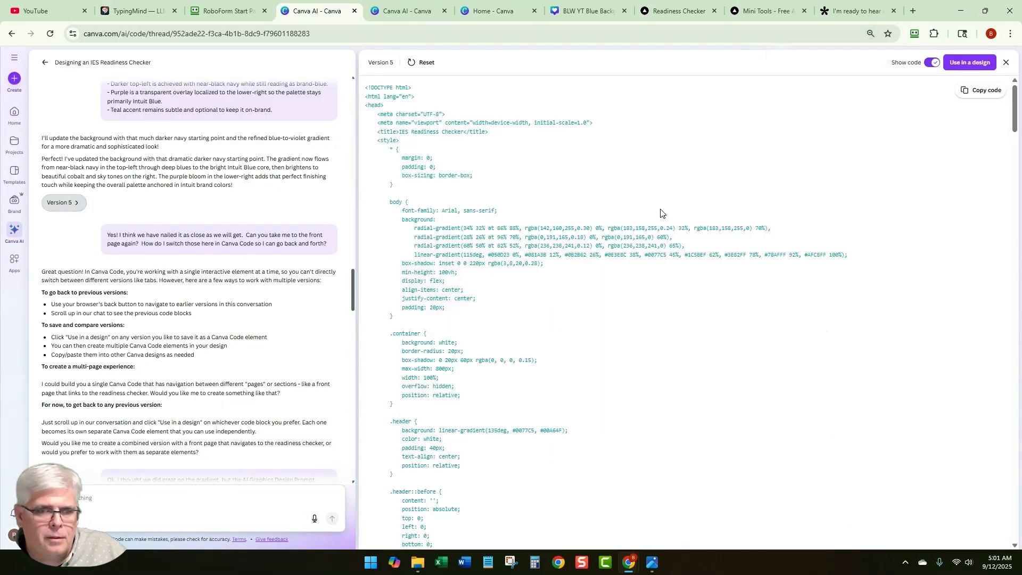
{"action": "scroll", "coordinate": [557, 272], "scroll_direction": "down", "scroll_amount": 4}
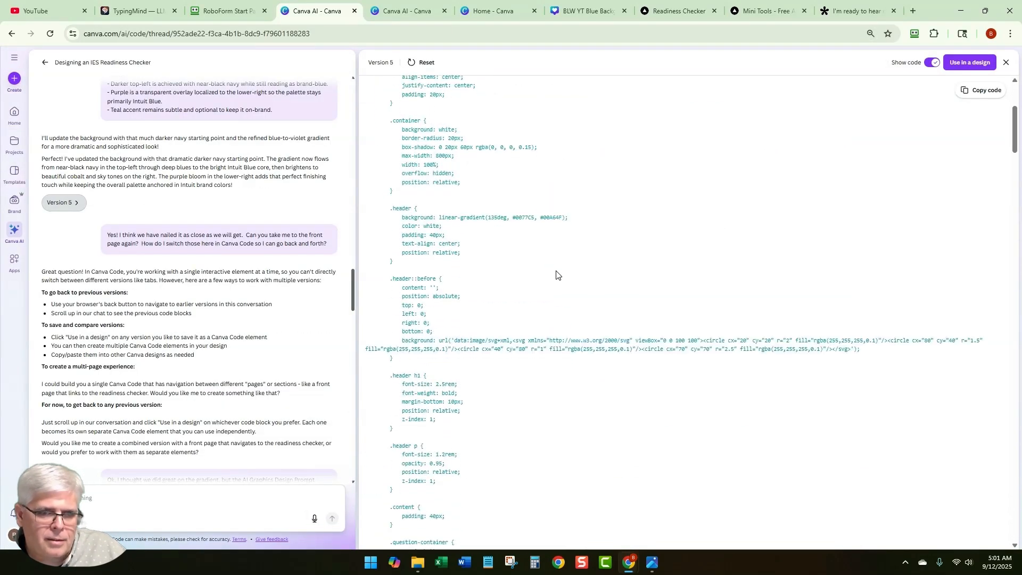
{"action": "scroll", "coordinate": [556, 274], "scroll_direction": "down", "scroll_amount": 10}
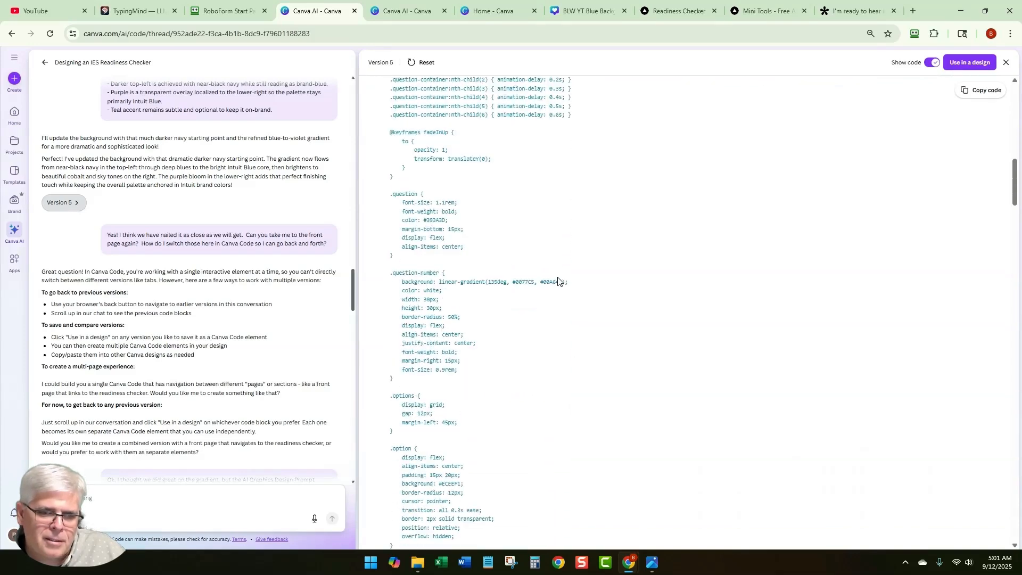
{"action": "scroll", "coordinate": [558, 280], "scroll_direction": "up", "scroll_amount": 14}
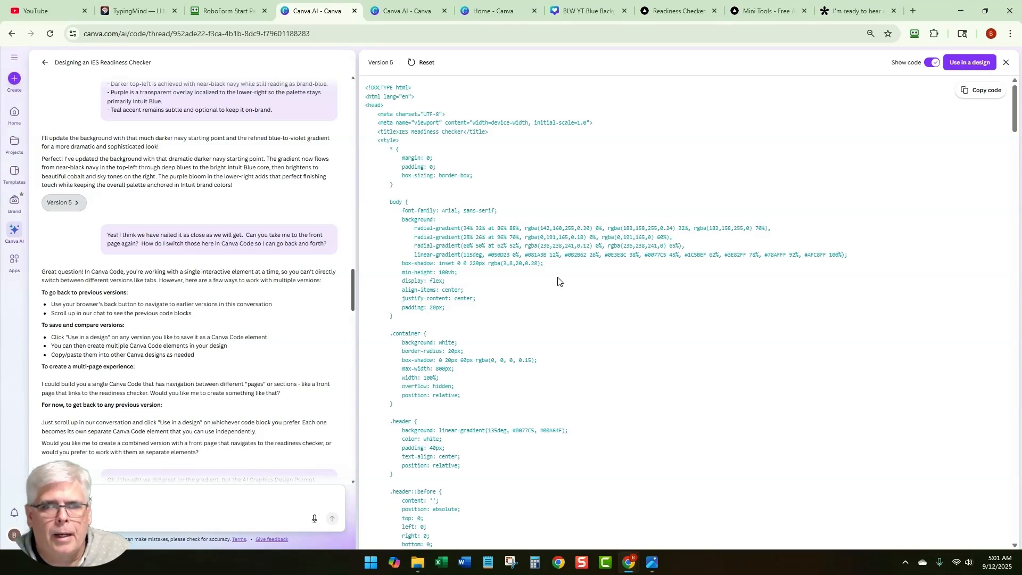
Alternate between the plain ies-readiness-v2 form and the branded ies-readiness page to contrast them, ending on the branded page.
{"action": "left_click", "coordinate": [756, 15]}
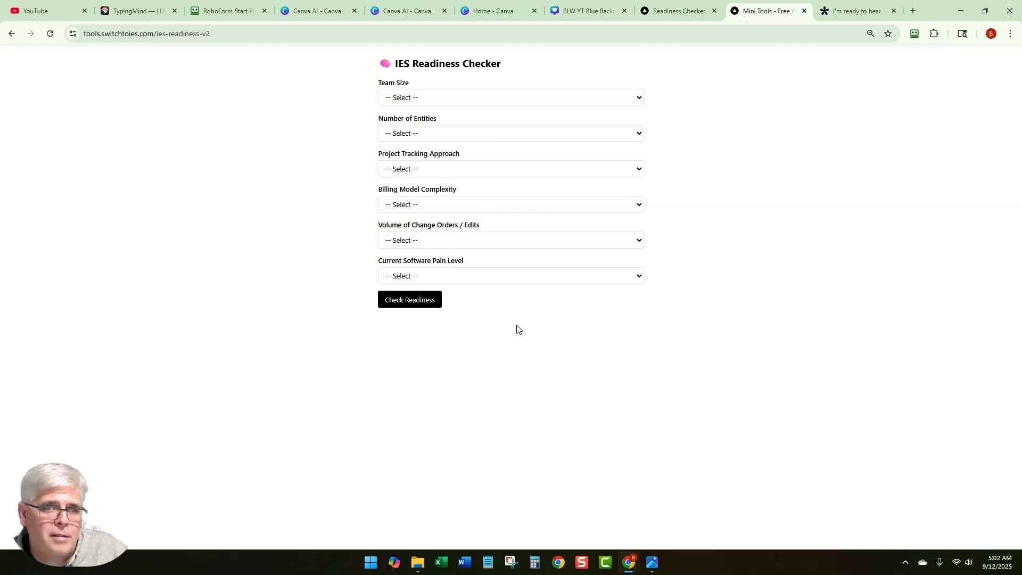
{"action": "left_click", "coordinate": [677, 11]}
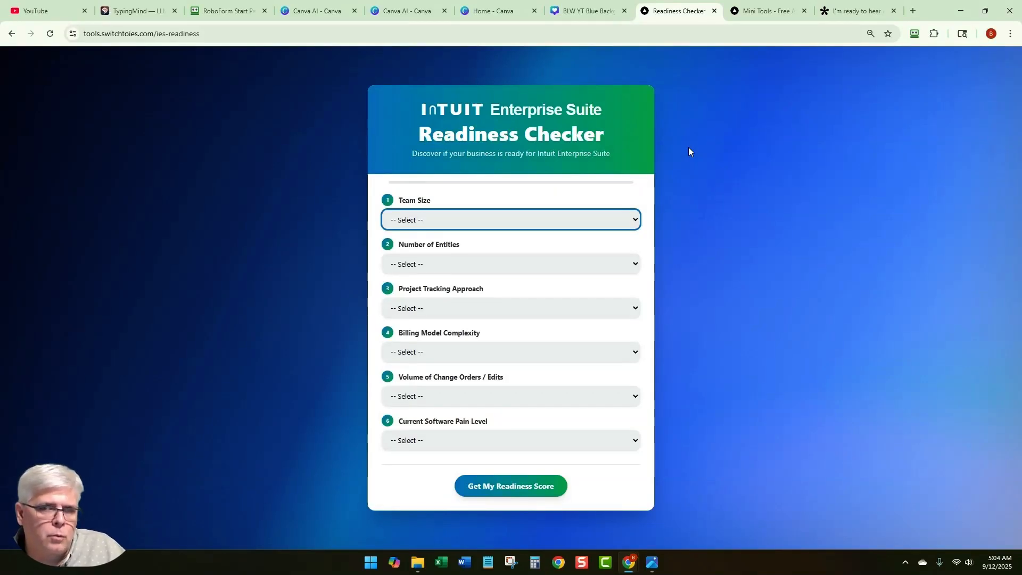
{"action": "left_click", "coordinate": [754, 16]}
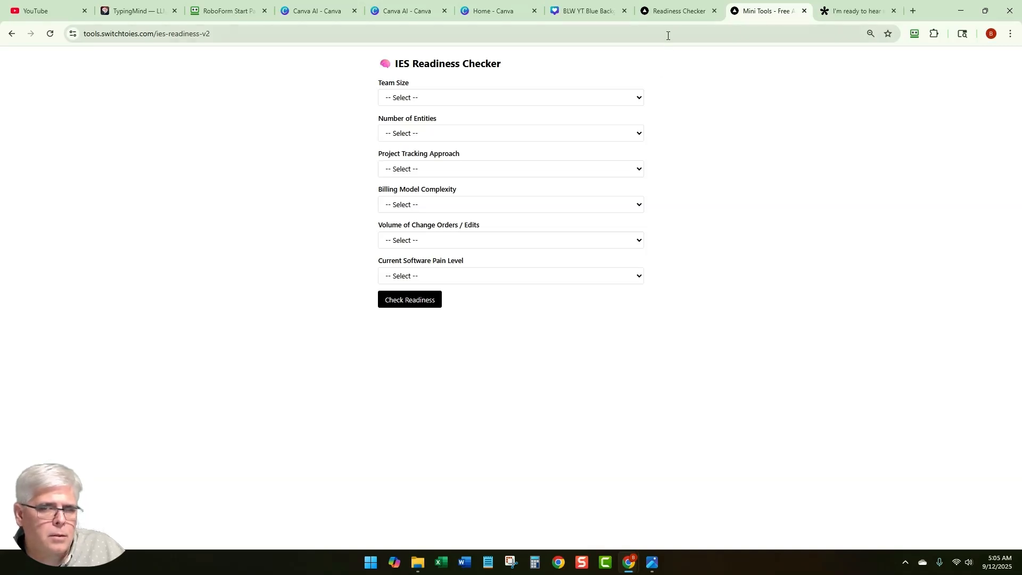
{"action": "left_click", "coordinate": [669, 16]}
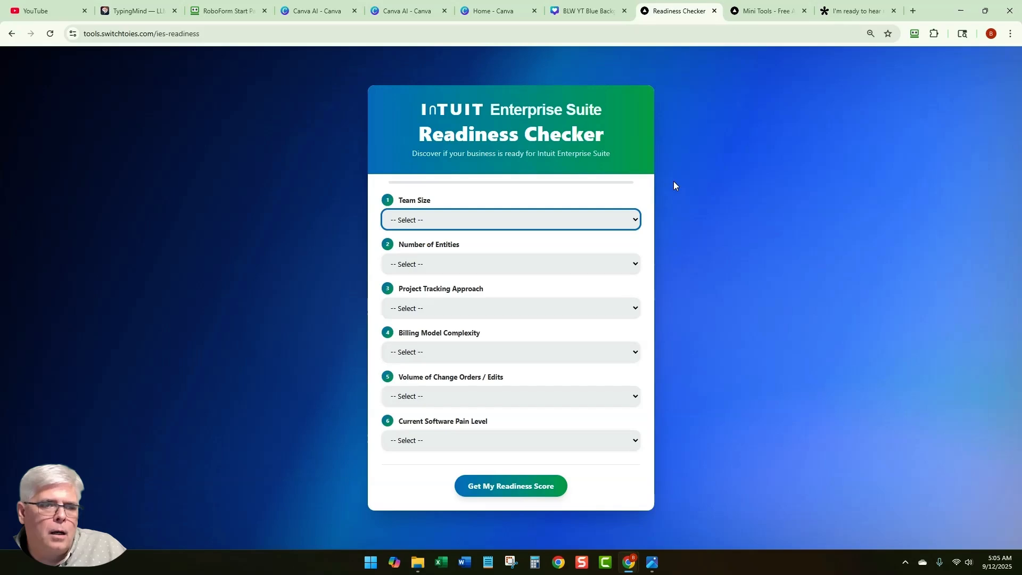
Reopen the Version 5 code in the Canva AI thread and read its header, question container and question number styles.
{"action": "left_click", "coordinate": [330, 10]}
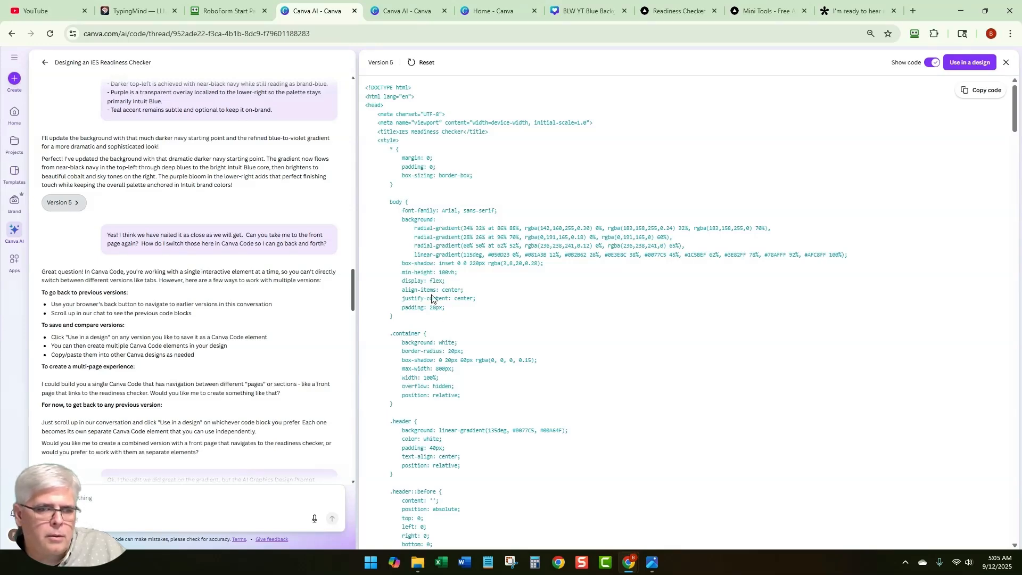
{"action": "scroll", "coordinate": [433, 298], "scroll_direction": "down", "scroll_amount": 4}
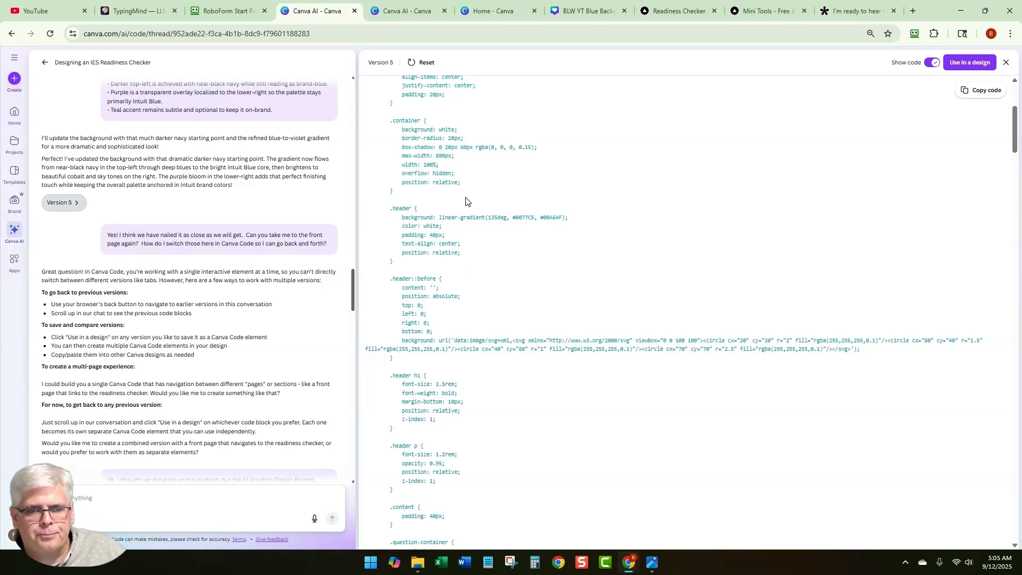
{"action": "scroll", "coordinate": [471, 325], "scroll_direction": "down", "scroll_amount": 1}
{"action": "scroll", "coordinate": [472, 324], "scroll_direction": "down", "scroll_amount": 3}
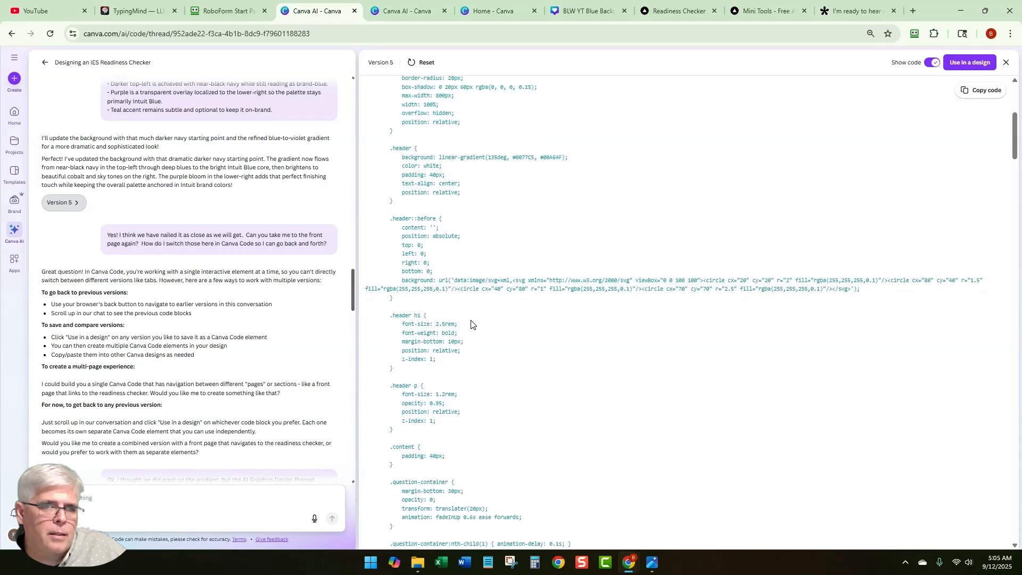
{"action": "scroll", "coordinate": [471, 324], "scroll_direction": "down", "scroll_amount": 4}
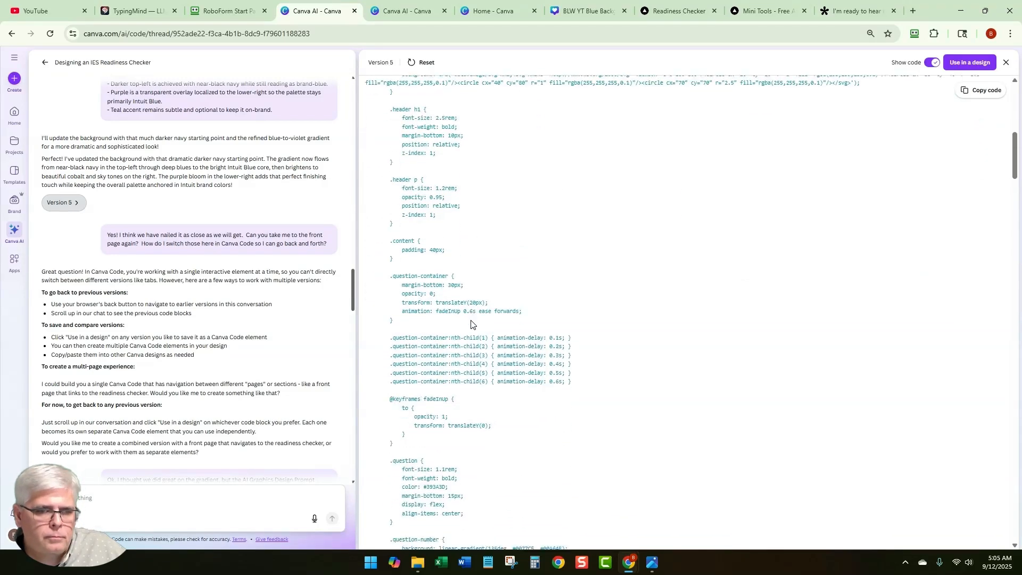
{"action": "scroll", "coordinate": [492, 345], "scroll_direction": "down", "scroll_amount": 2}
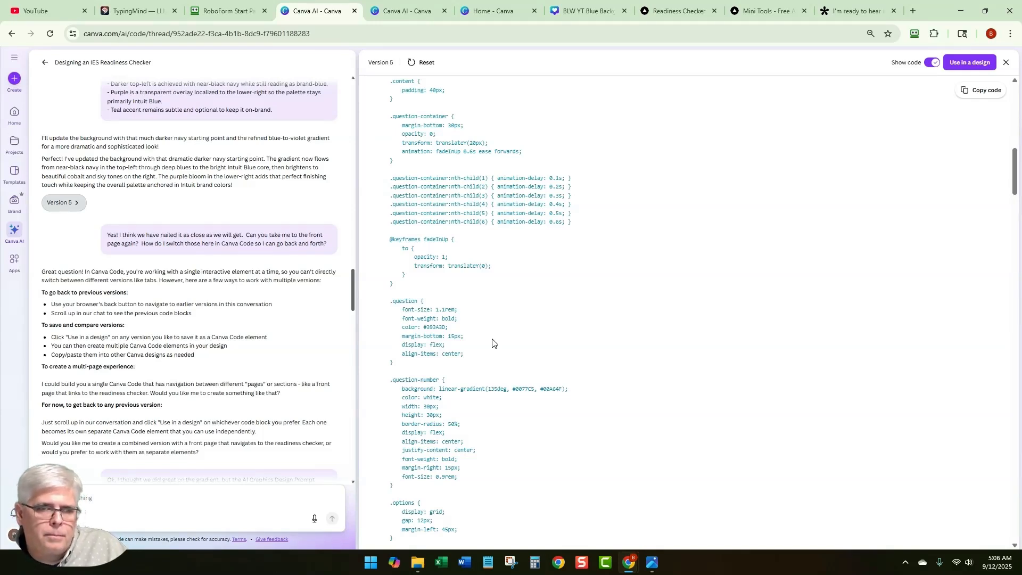
Switch to the Photos viewer, browse the saved Readiness Checker screenshots through to the enlarged Intuit Enterprise Suite header, and return to the Canva AI thread.
{"action": "left_click", "coordinate": [655, 561]}
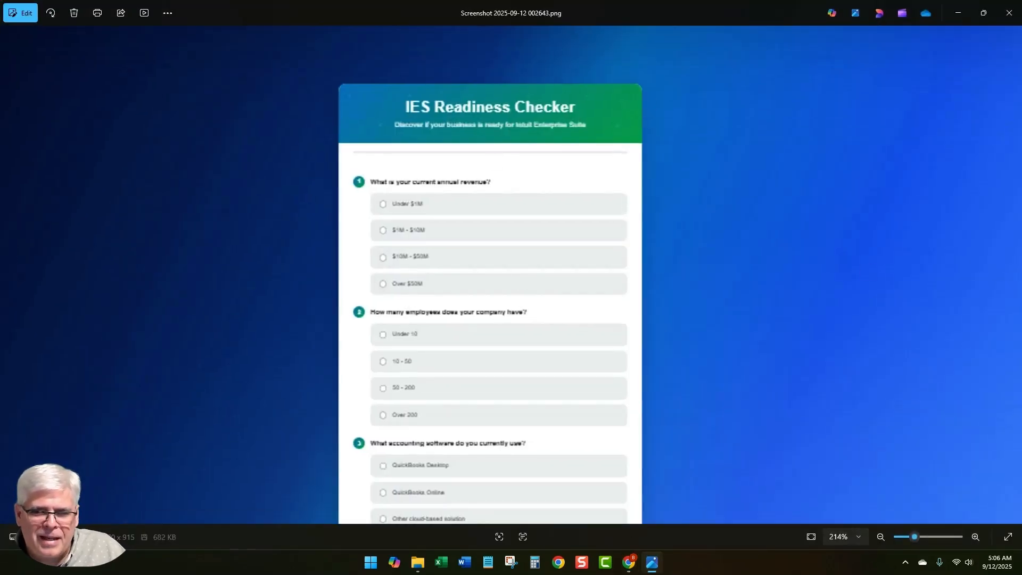
{"action": "left_click", "coordinate": [1013, 275]}
{"action": "left_click", "coordinate": [1012, 274]}
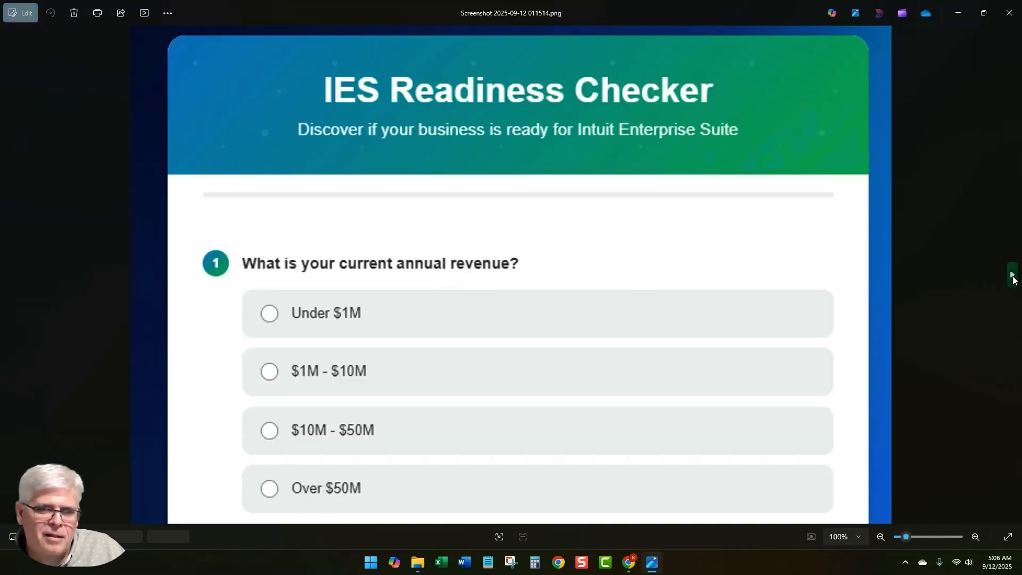
{"action": "left_click", "coordinate": [1012, 275]}
{"action": "left_click", "coordinate": [1013, 275]}
{"action": "left_click", "coordinate": [1013, 275]}
{"action": "left_click", "coordinate": [1013, 275]}
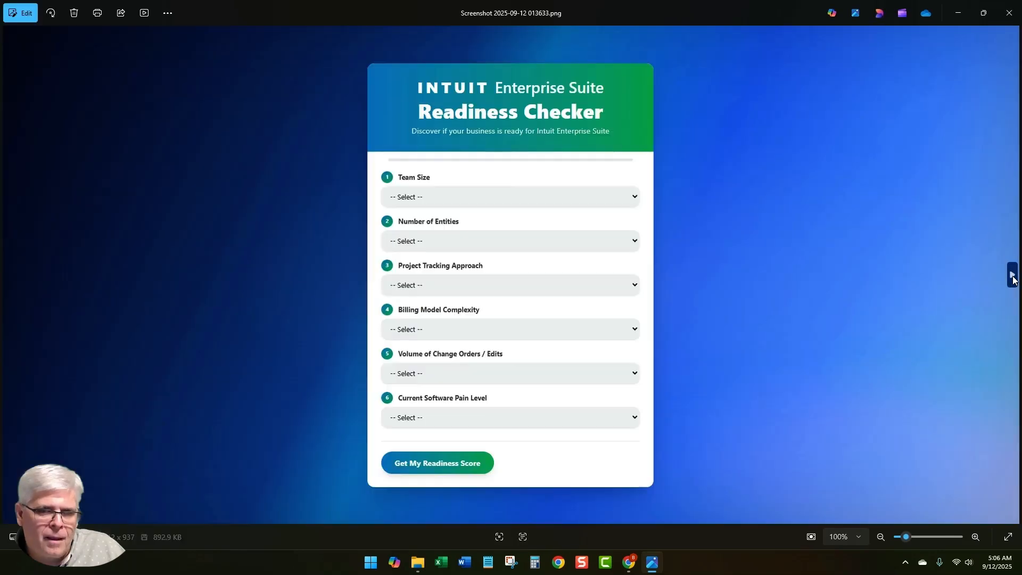
{"action": "left_click", "coordinate": [1013, 275]}
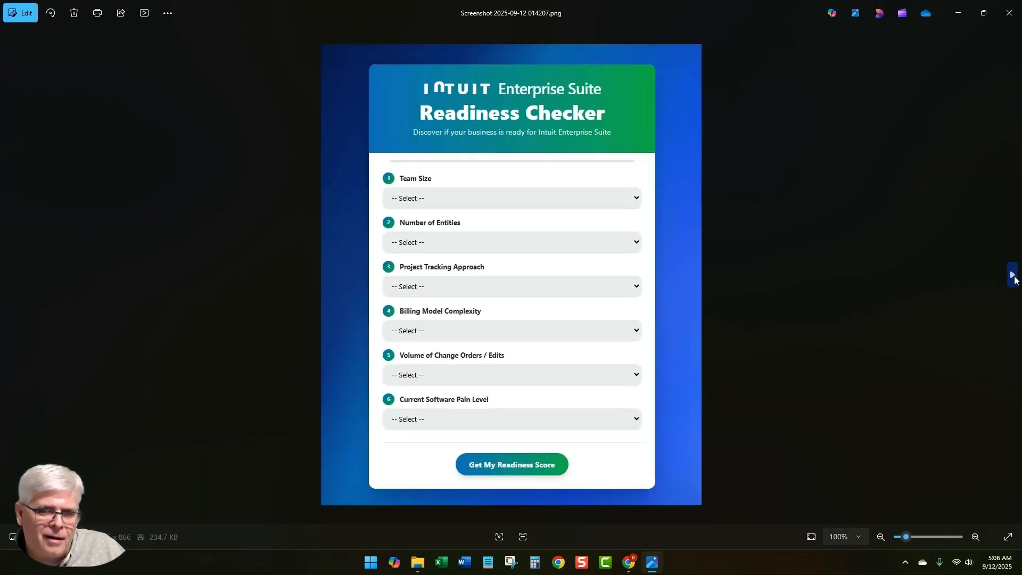
{"action": "left_click", "coordinate": [1013, 274]}
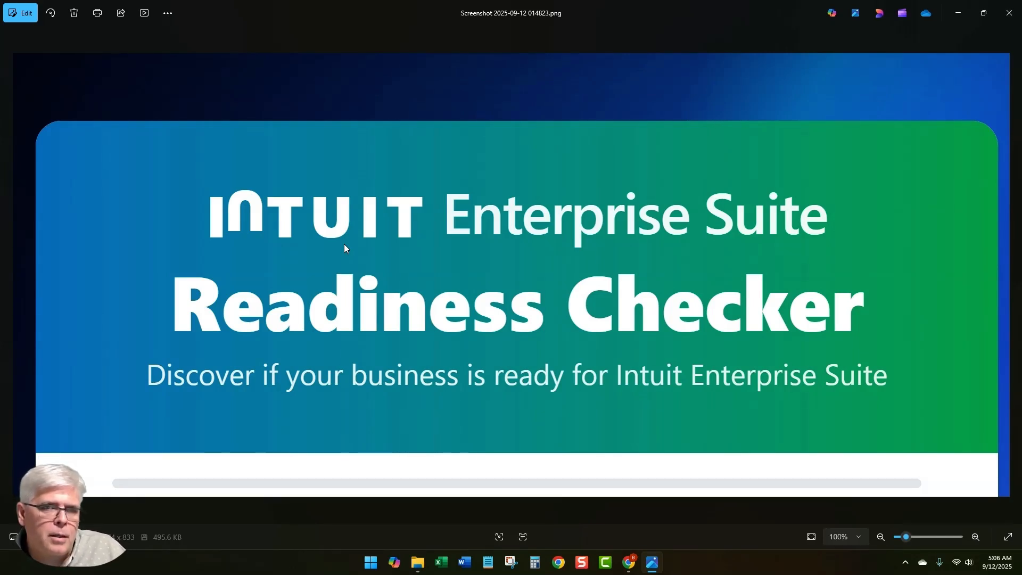
{"action": "left_click", "coordinate": [958, 13]}
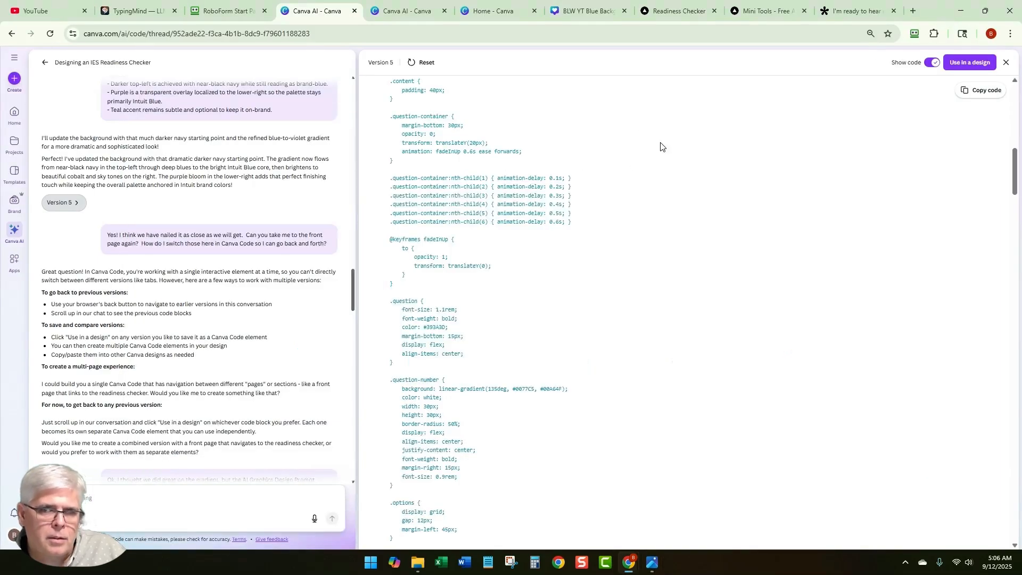
Preview the Version 5 form through its inventory management question, and show its code again to read the body, header and question container styles.
{"action": "left_click", "coordinate": [929, 63]}
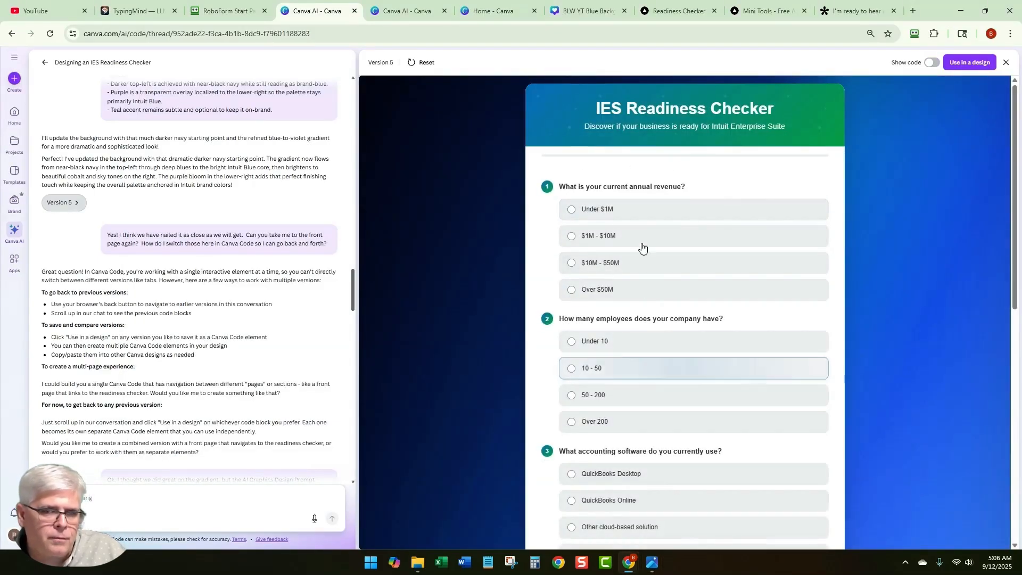
{"action": "scroll", "coordinate": [643, 439], "scroll_direction": "down", "scroll_amount": 4}
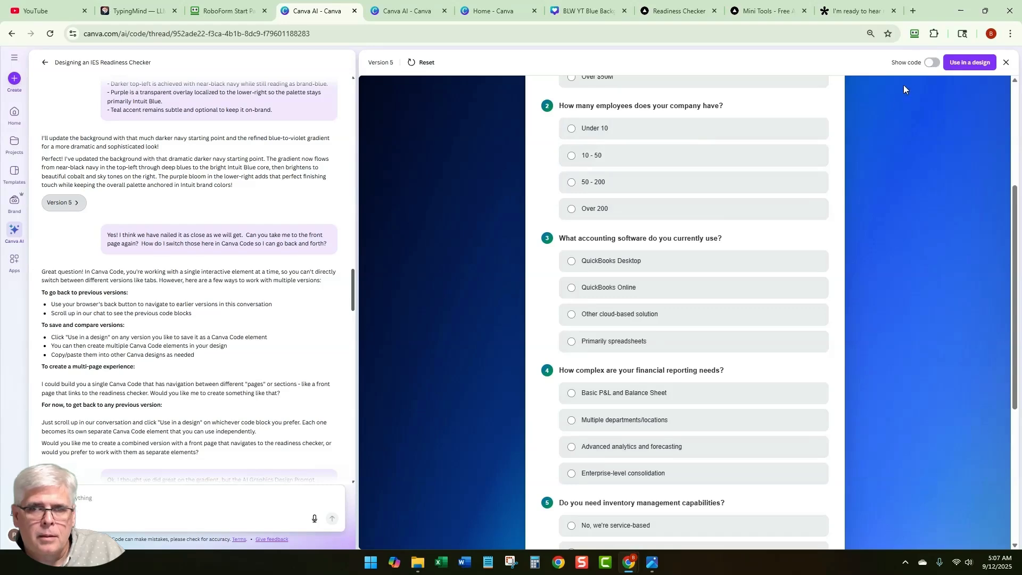
{"action": "left_click", "coordinate": [933, 63]}
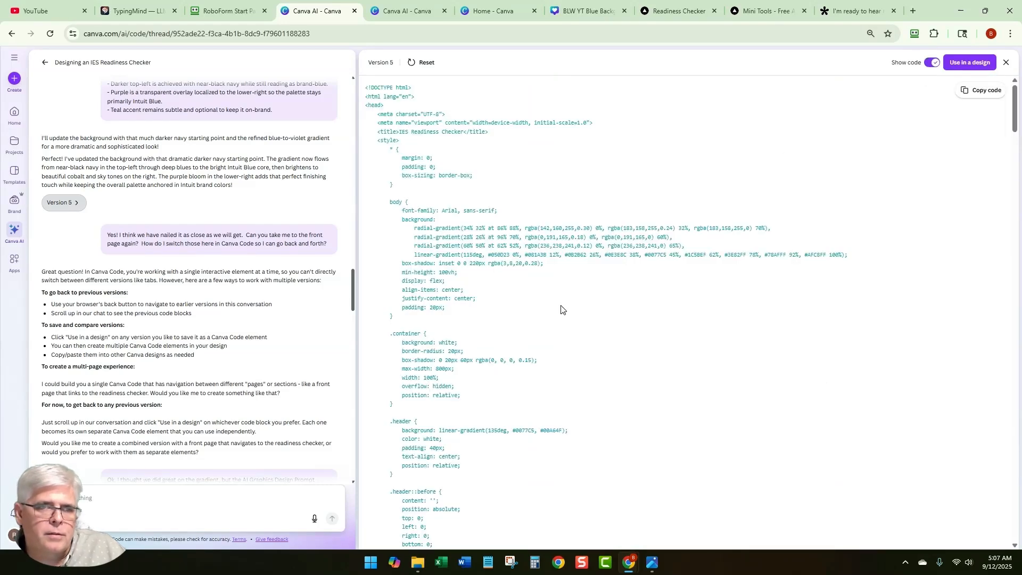
{"action": "scroll", "coordinate": [590, 332], "scroll_direction": "down", "scroll_amount": 4}
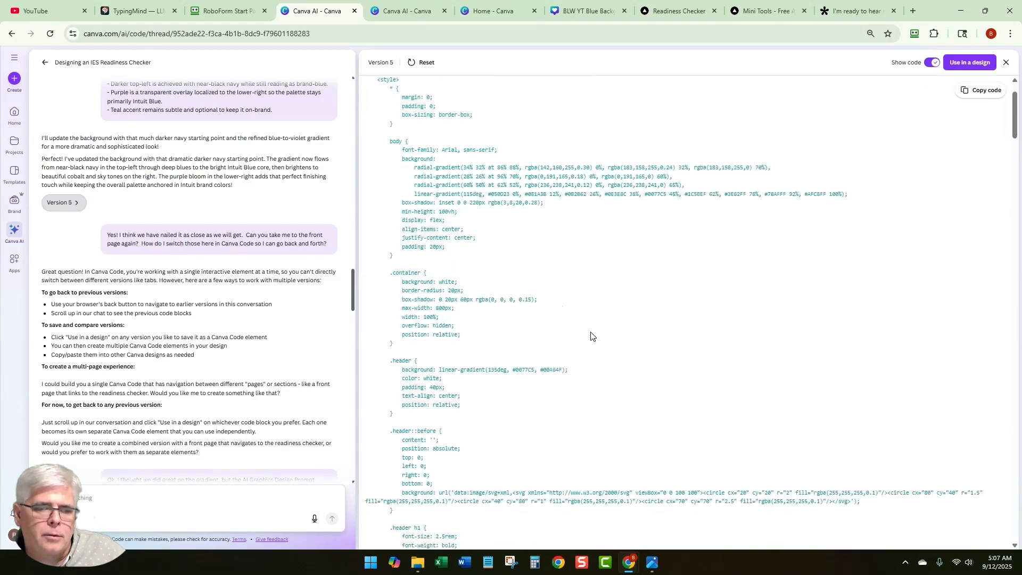
{"action": "scroll", "coordinate": [591, 335], "scroll_direction": "down", "scroll_amount": 1}
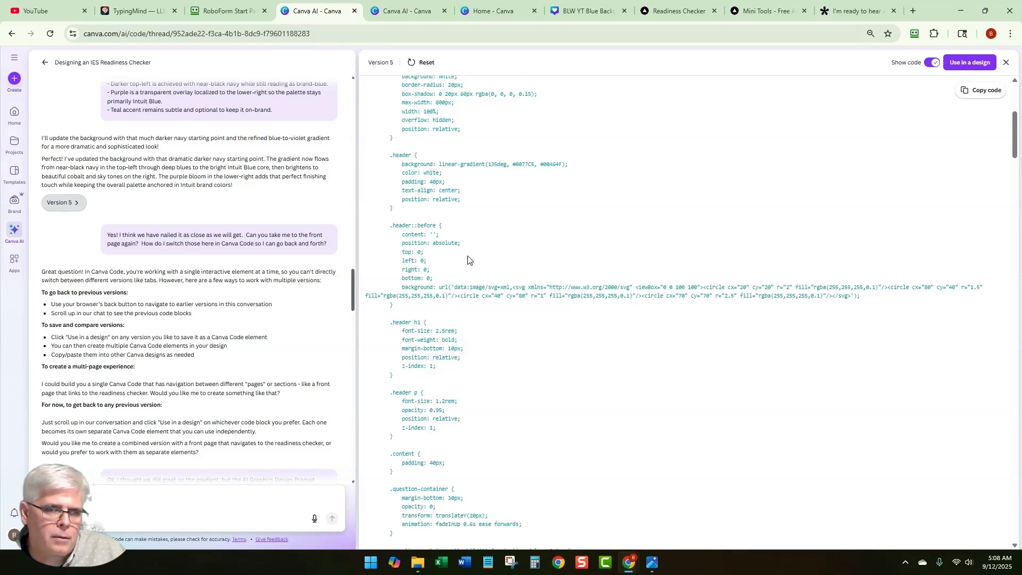
{"action": "scroll", "coordinate": [436, 226], "scroll_direction": "down", "scroll_amount": 4}
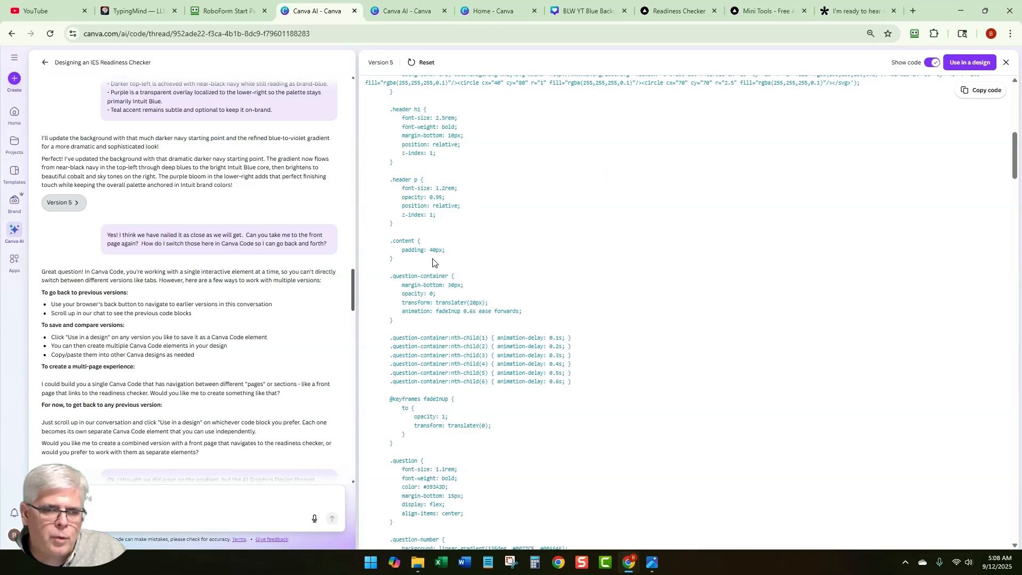